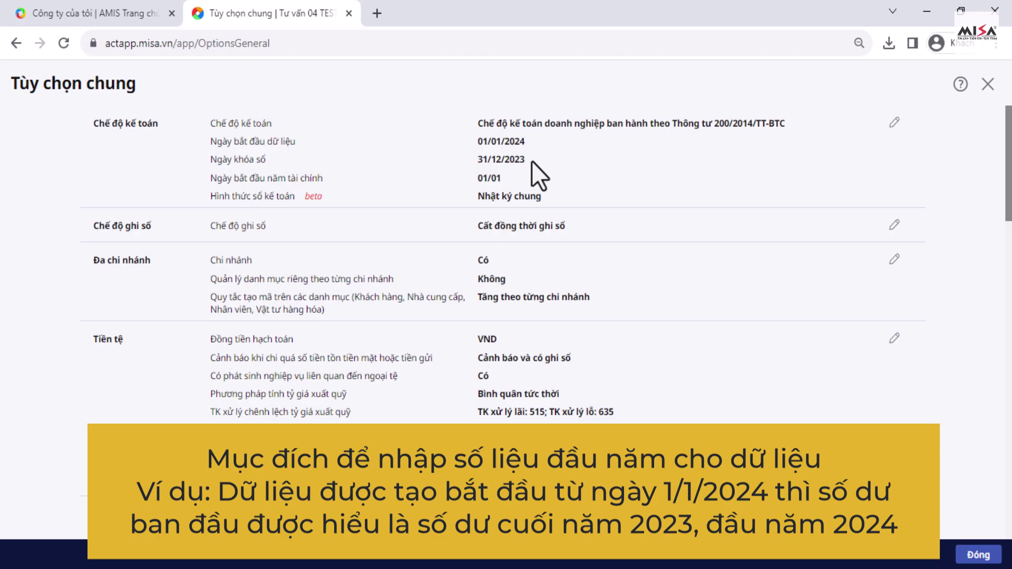
Step: Close the general options and open the opening balance entry page (Nhập số dư ban đầu)
click(988, 84)
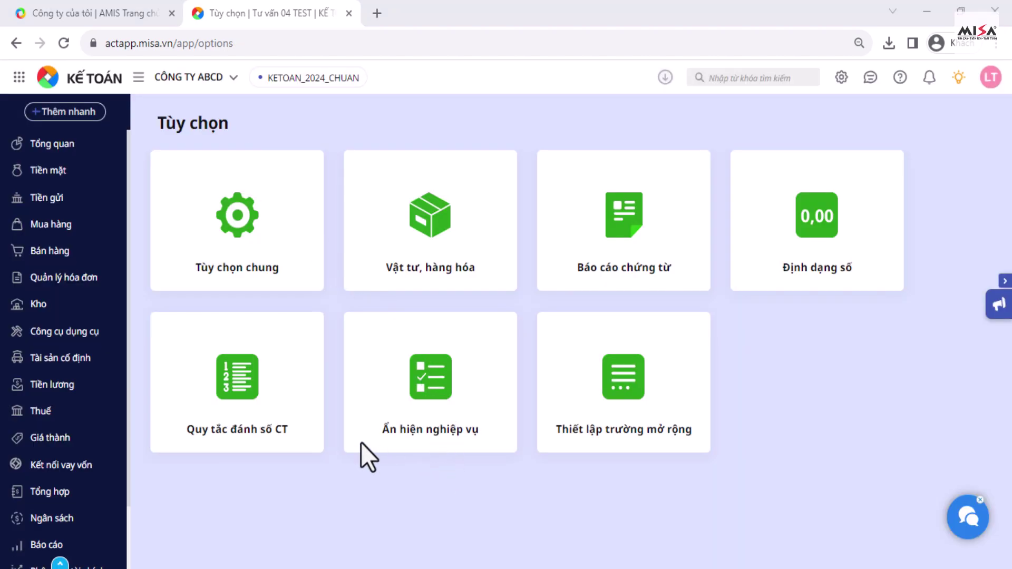
scroll(63, 378, down, 2)
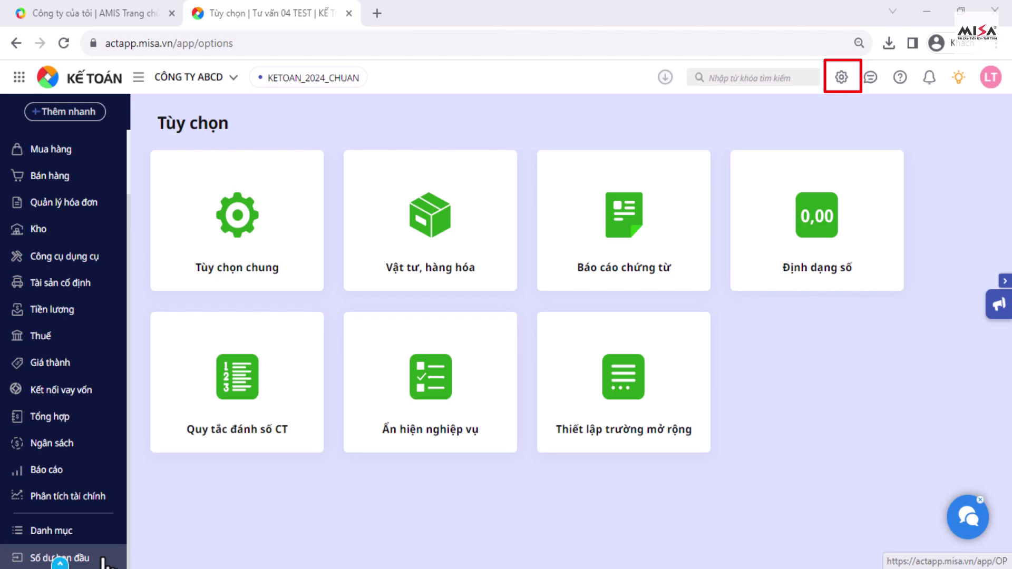
click(841, 79)
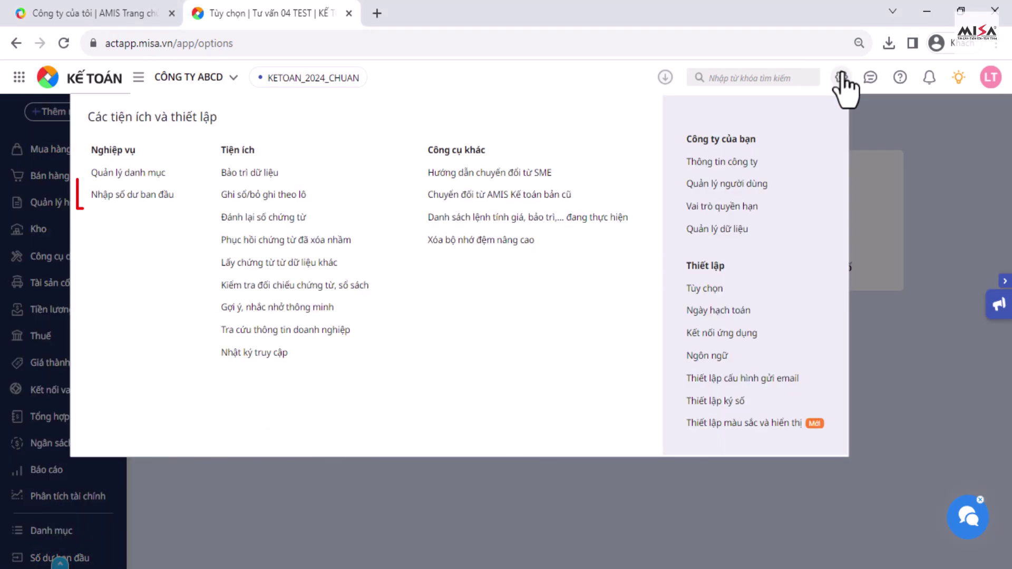
click(159, 196)
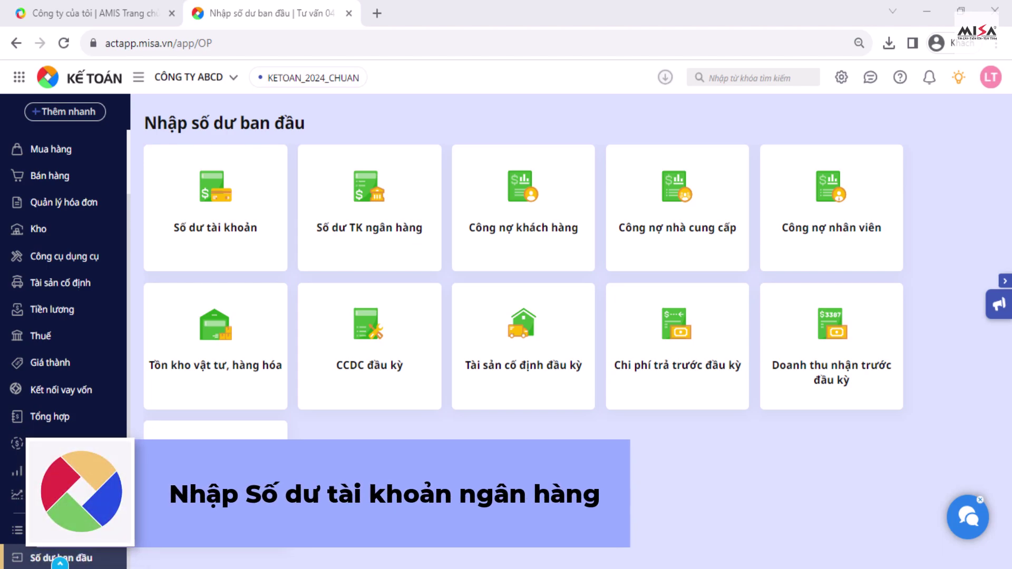
Step: Start a bank opening balance entry in VND for account 1121 at Ngân hàng TMCP Đầu tư và Phát triển Việt Nam
click(344, 248)
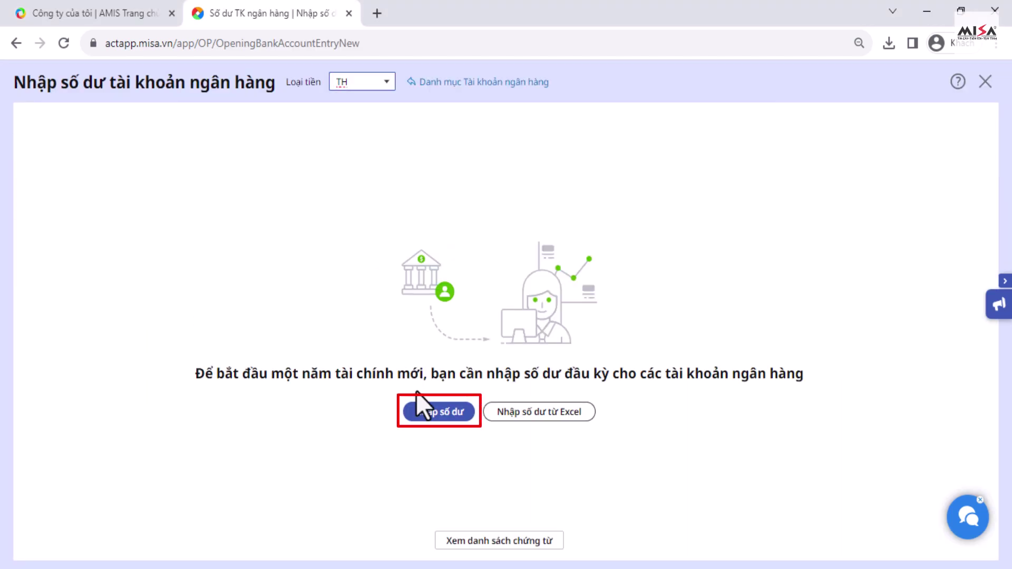
click(419, 418)
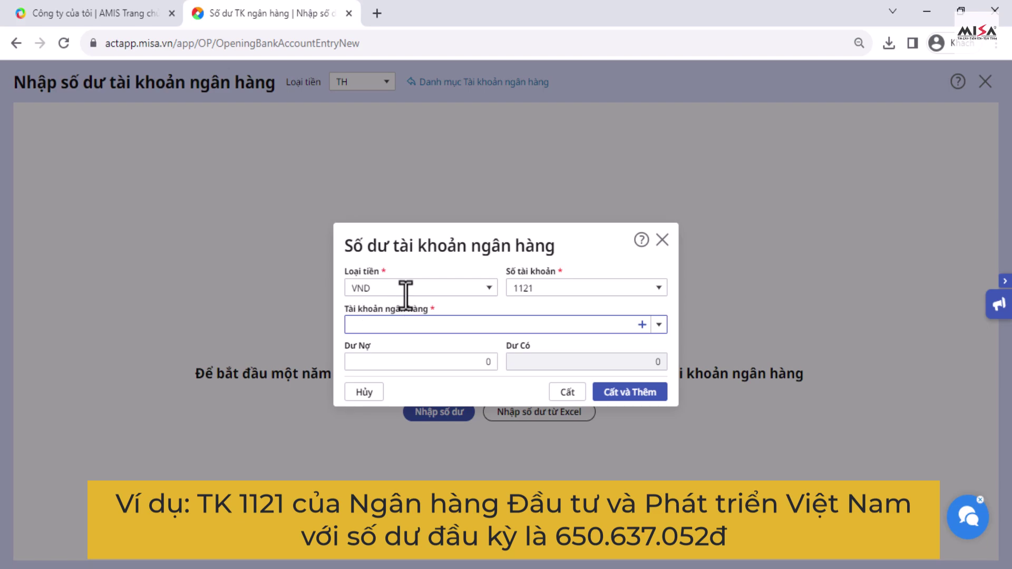
click(489, 287)
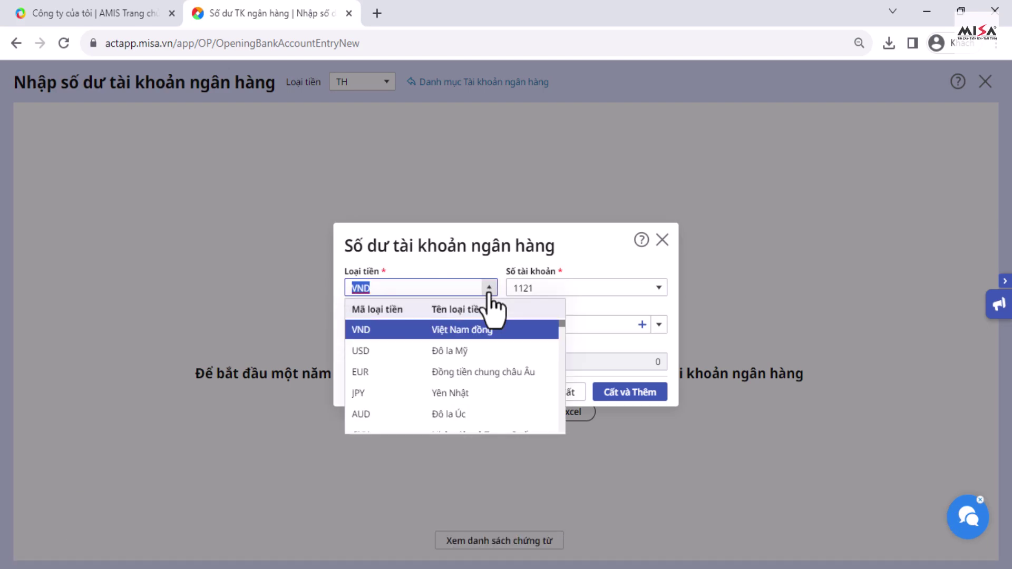
click(464, 331)
click(658, 288)
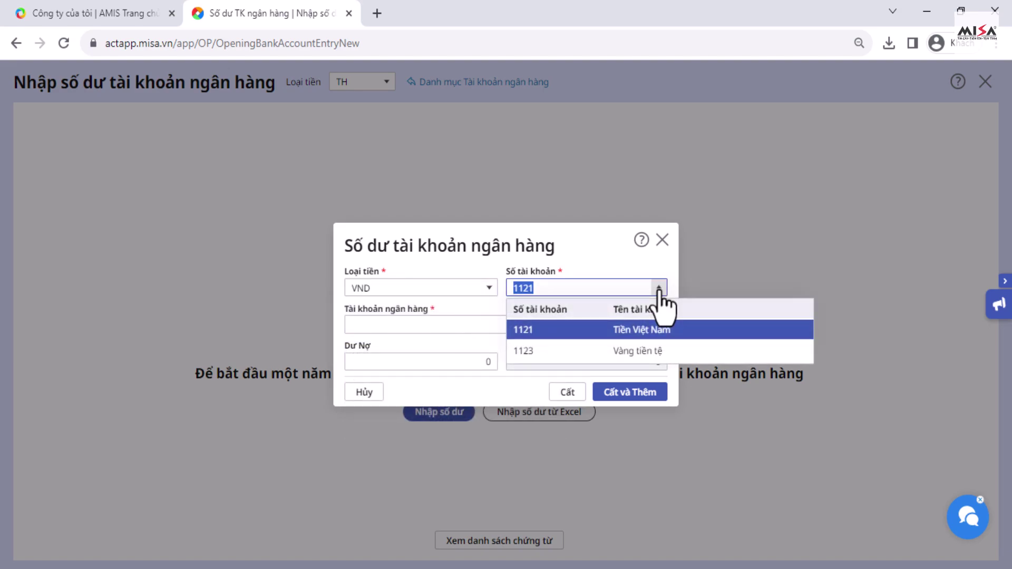
click(565, 331)
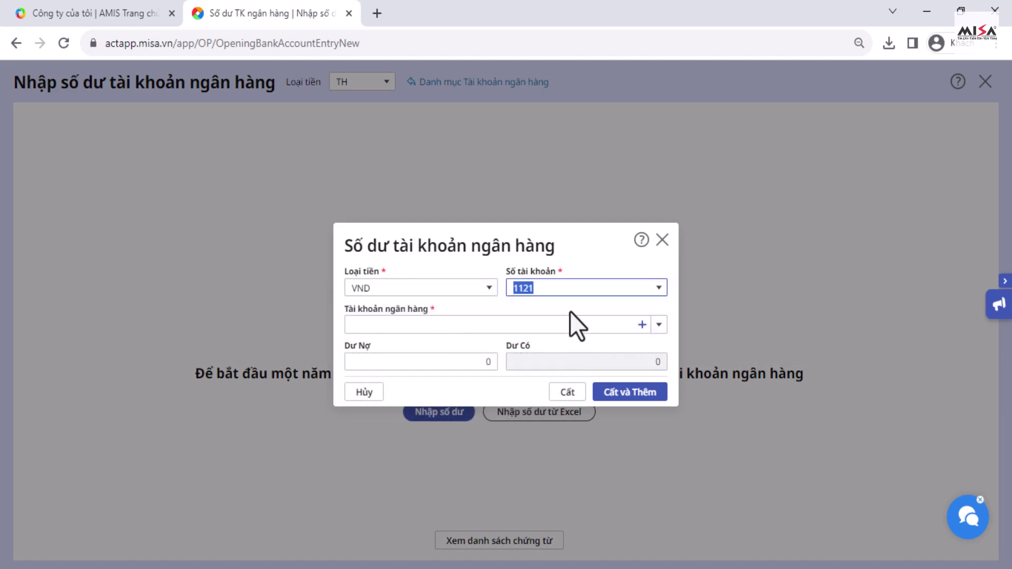
click(659, 325)
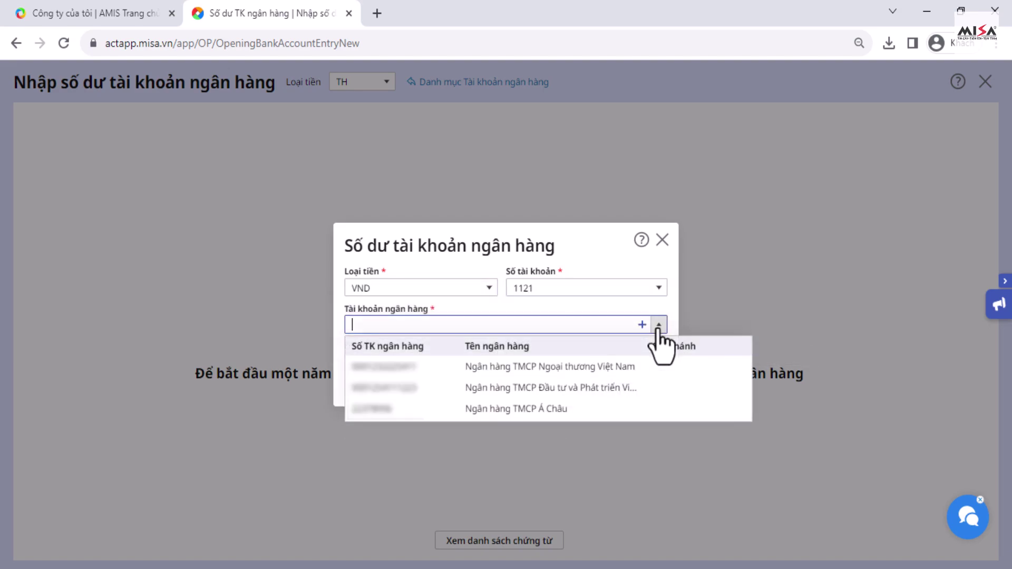
click(575, 389)
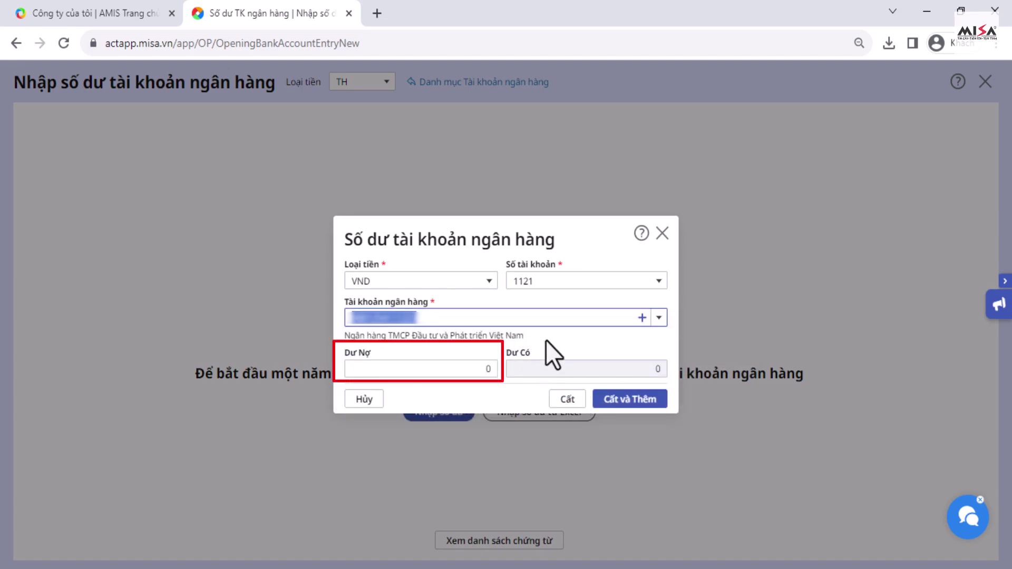
Step: Set the debit balance (Dư Nợ) to 650.637.052 and save the VND bank balance
click(458, 369)
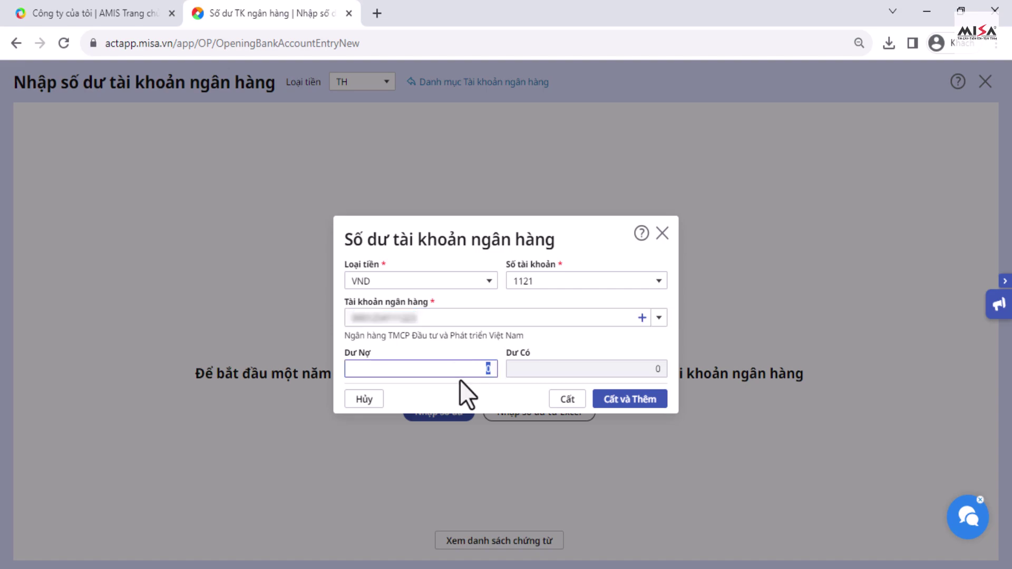
text(650637052)
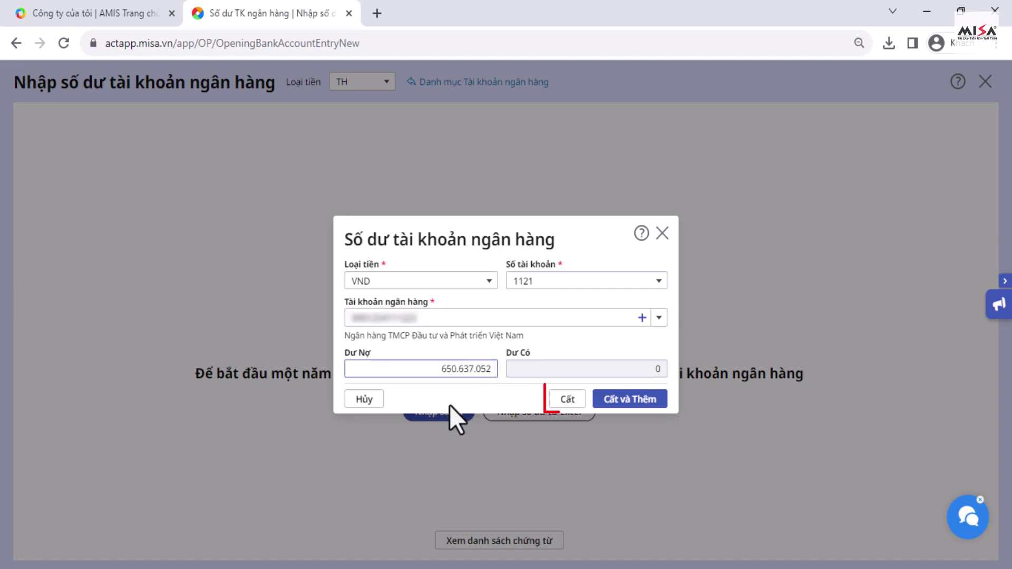
click(554, 404)
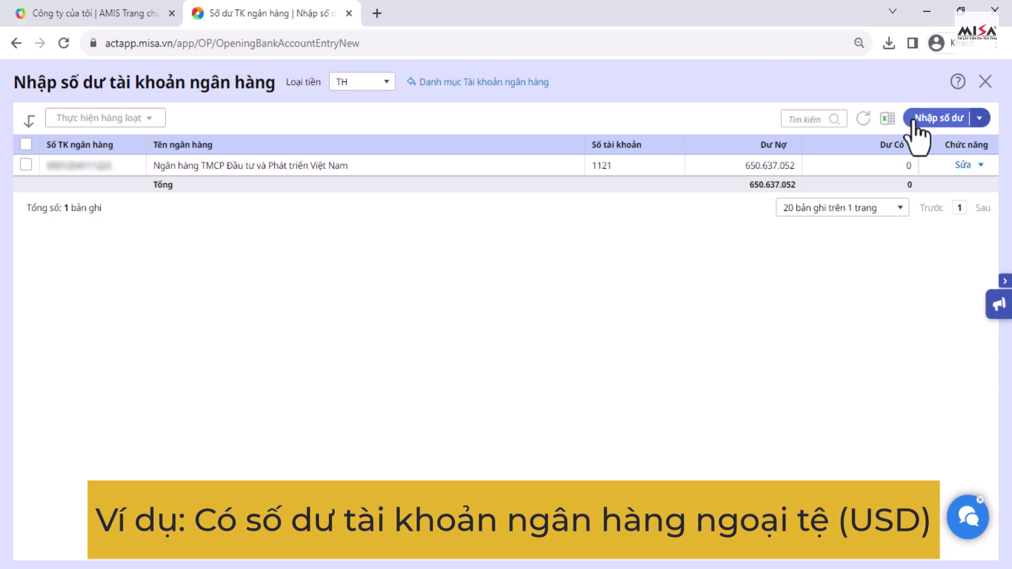
Step: Start another bank balance entry in USD for account 1122 at Ngân hàng TMCP Á Châu
click(915, 122)
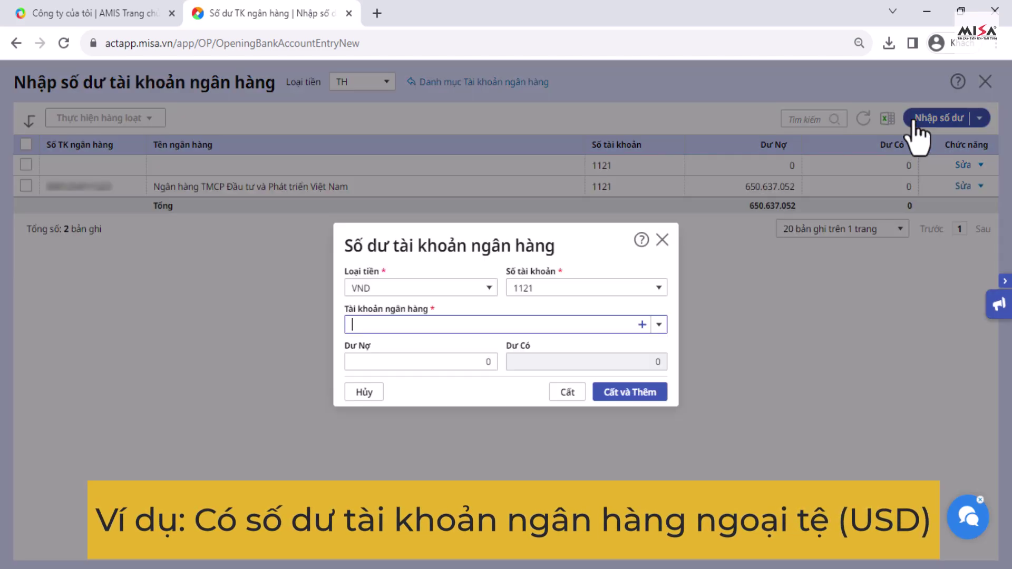
click(491, 291)
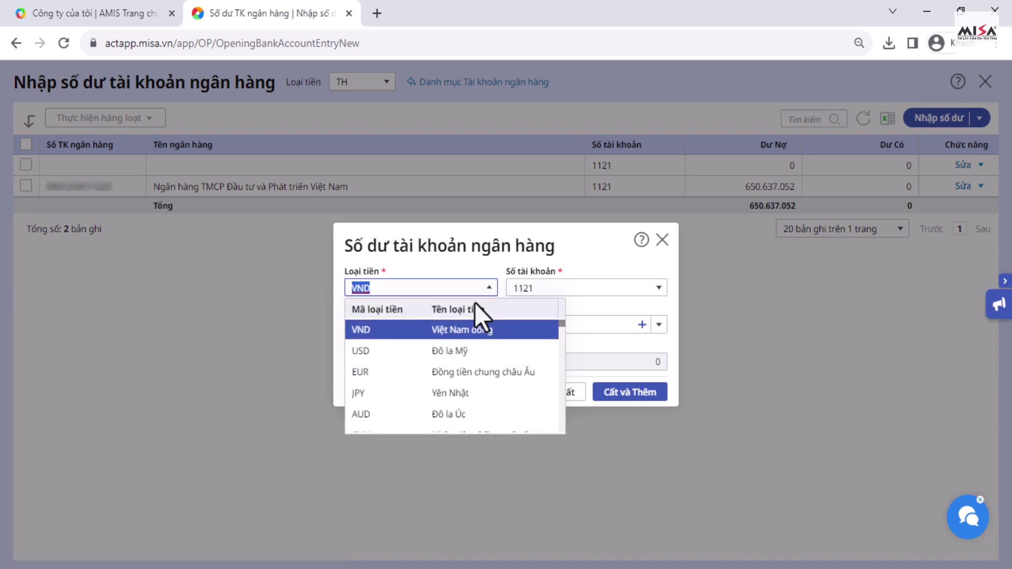
click(427, 356)
click(659, 270)
click(659, 270)
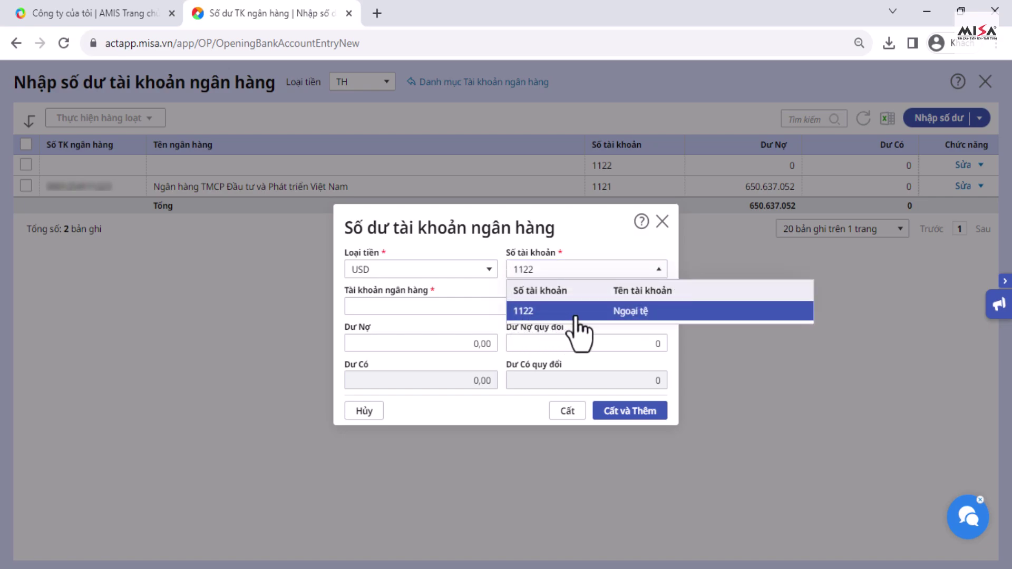
click(569, 311)
click(659, 306)
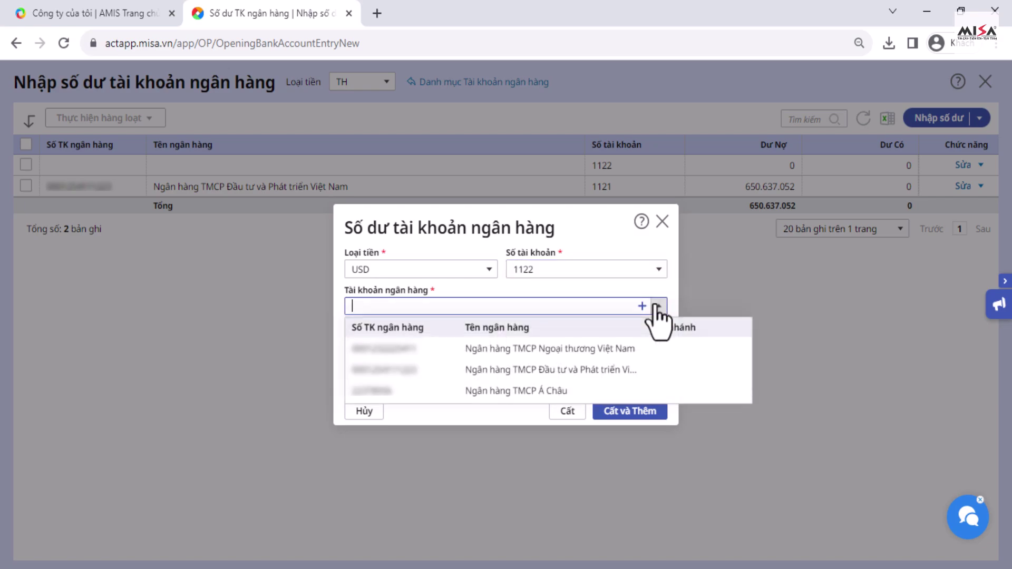
click(449, 394)
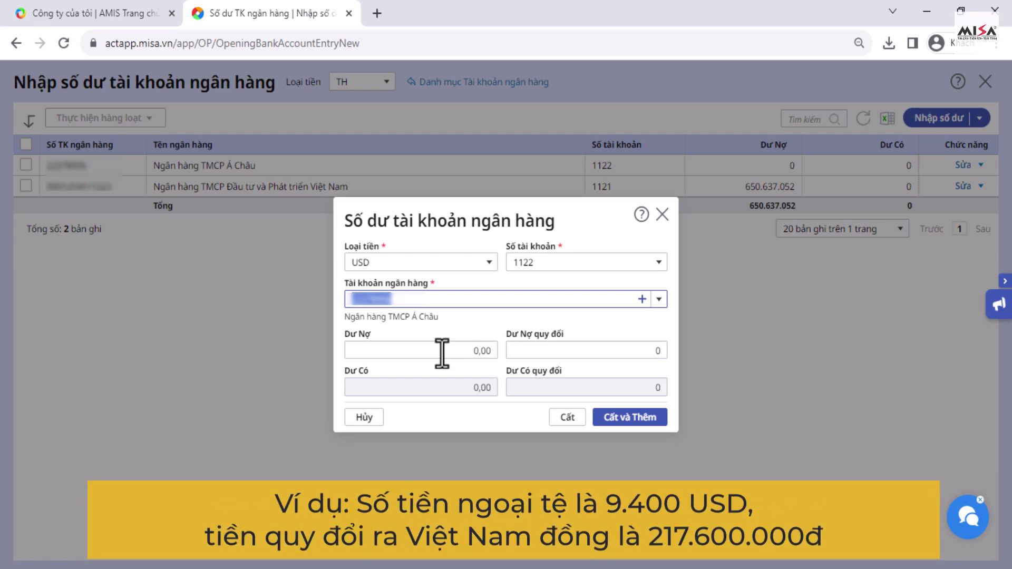
Step: Set Dư Nợ to 9.400 and Dư Nợ quy đổi to 217.600.000, and save the USD bank balance
click(442, 352)
double_click(442, 352)
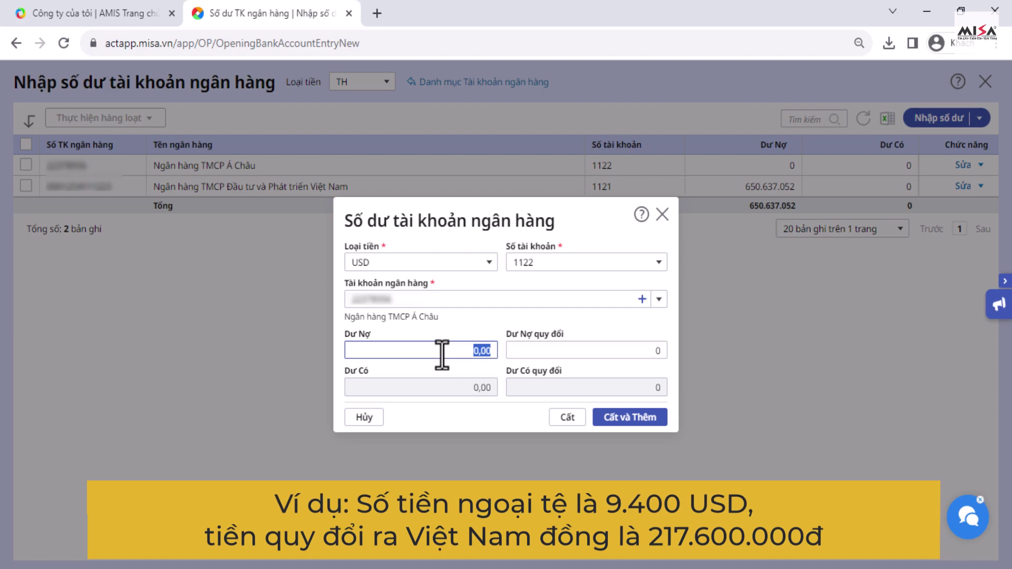
text(9.400)
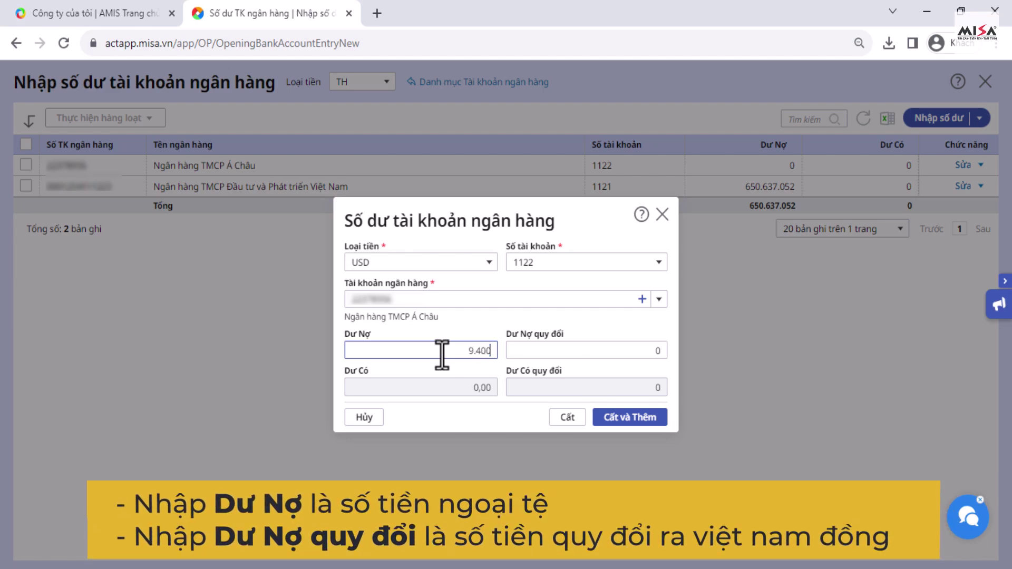
click(601, 353)
text(217)
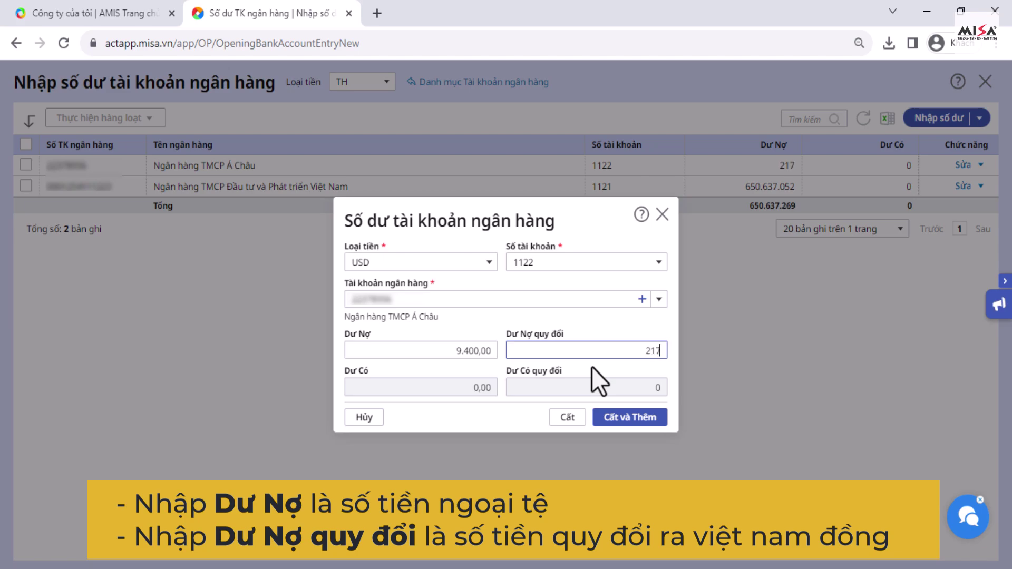
text(.600.000)
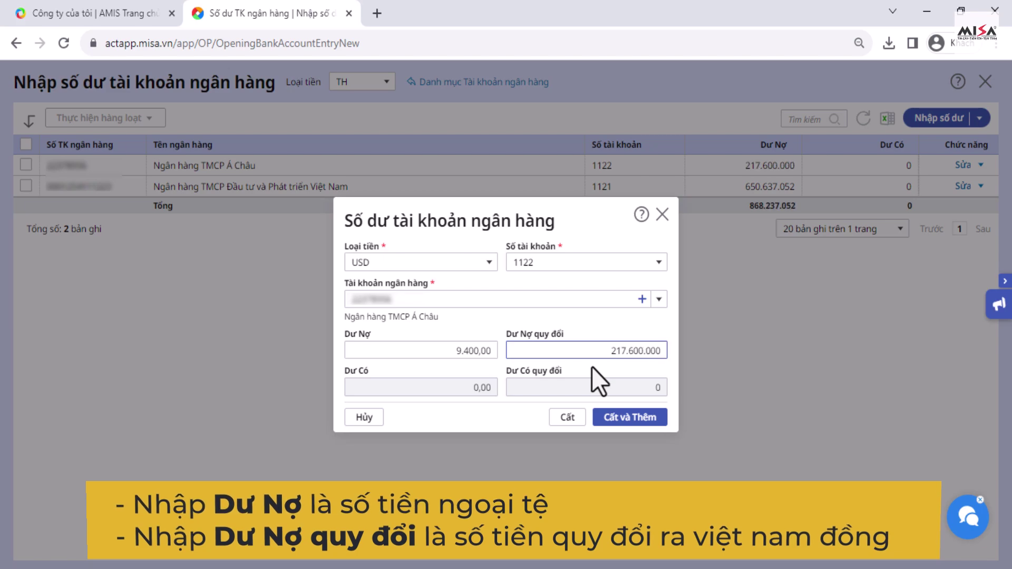
click(567, 417)
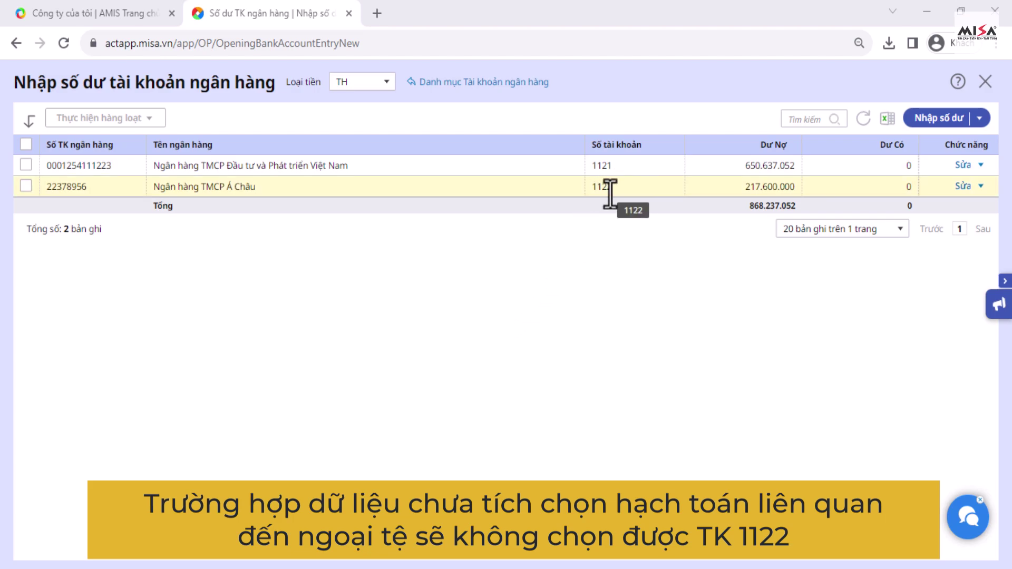
Step: In the general options' currency section (Tiền tệ), set foreign-currency transactions to Có and save
click(985, 81)
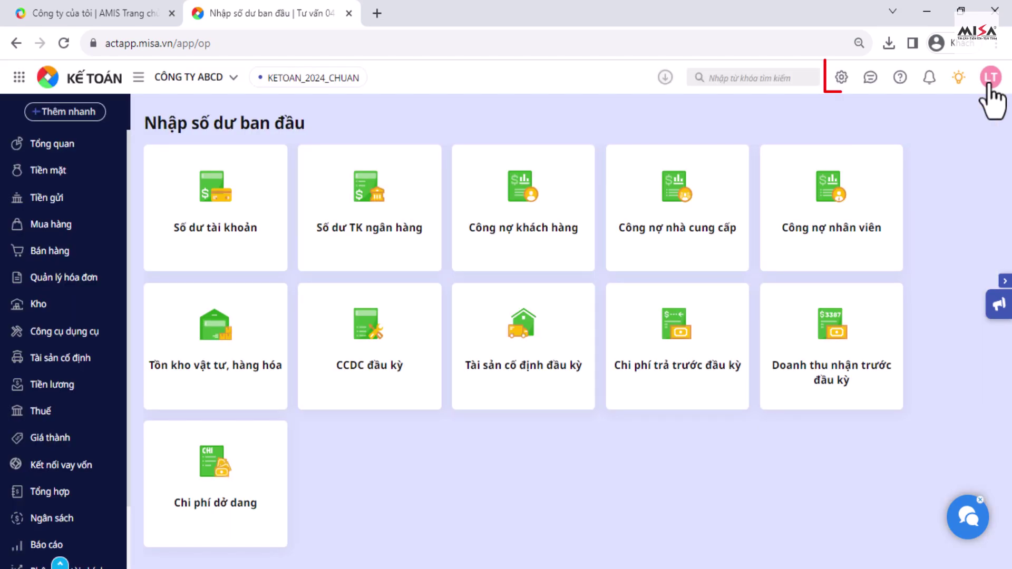
click(840, 79)
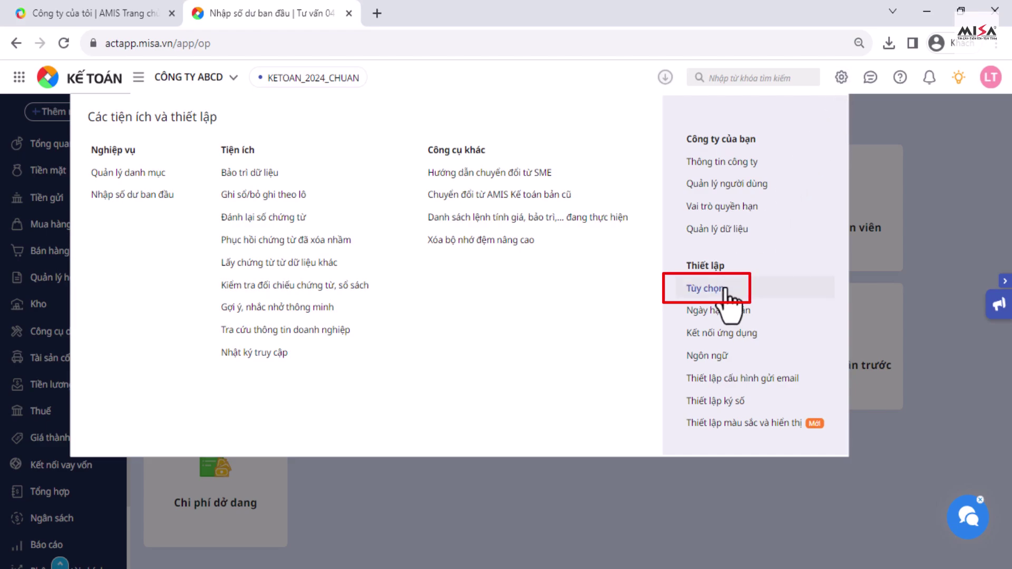
click(704, 288)
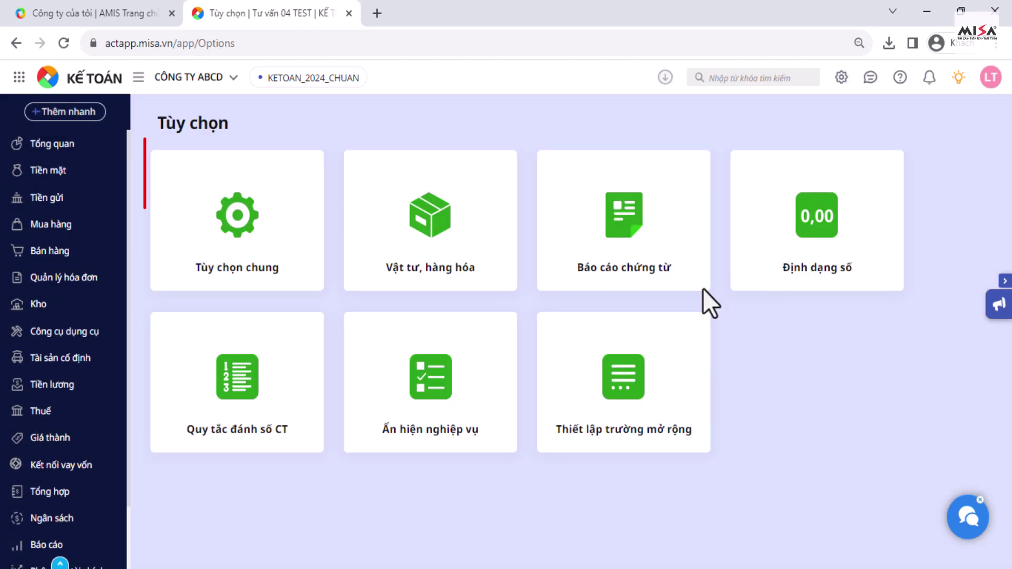
click(258, 272)
scroll(534, 343, down, 3)
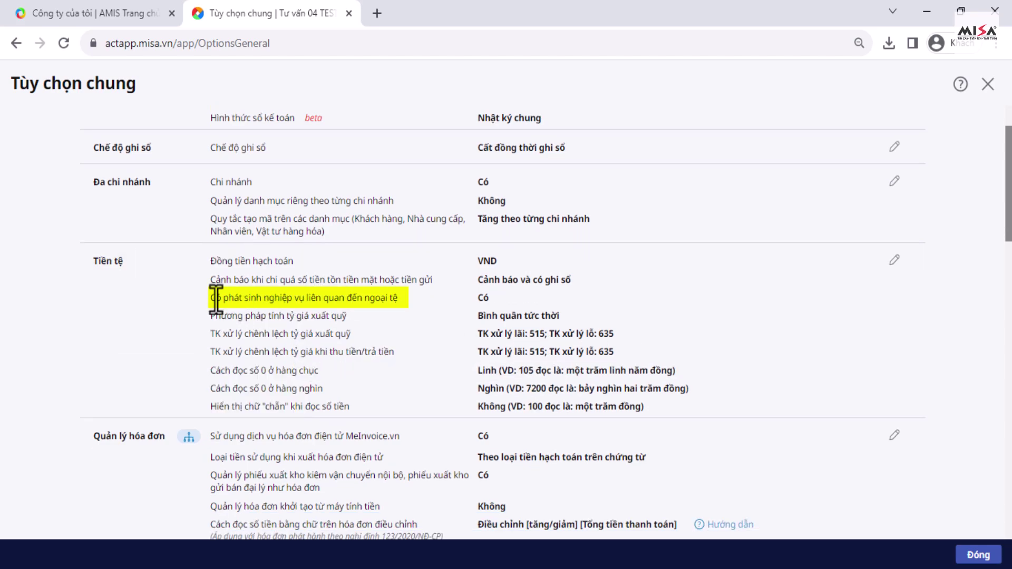
click(412, 304)
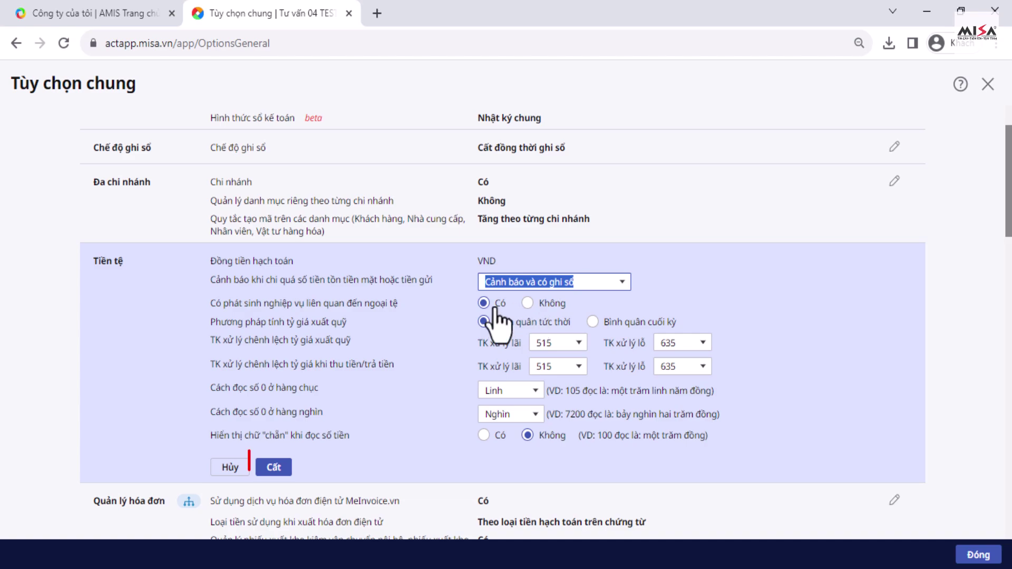
click(274, 467)
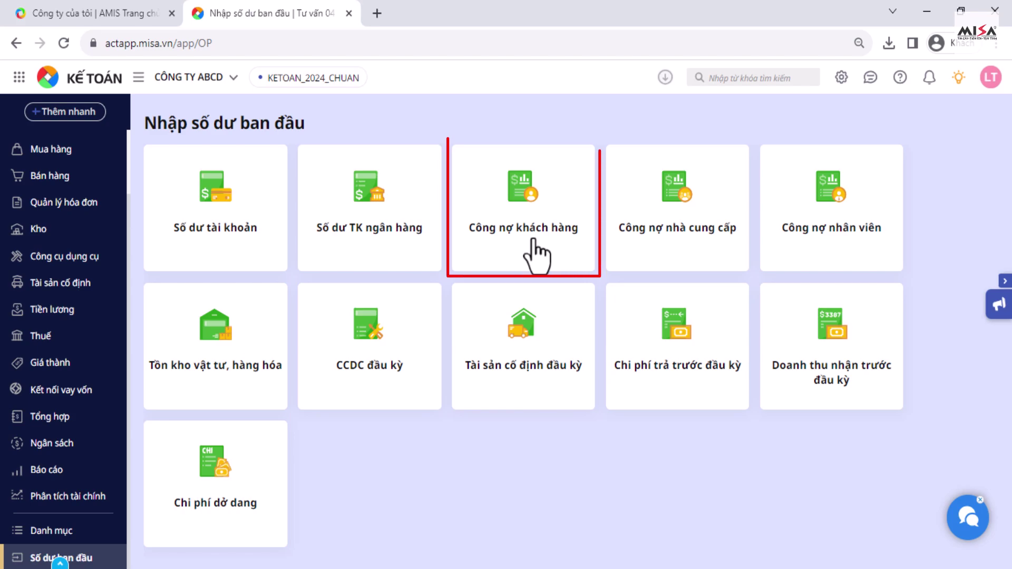
Step: Start a detailed customer debt balance entry (Công nợ khách hàng) with account 131 and currency VND
click(536, 255)
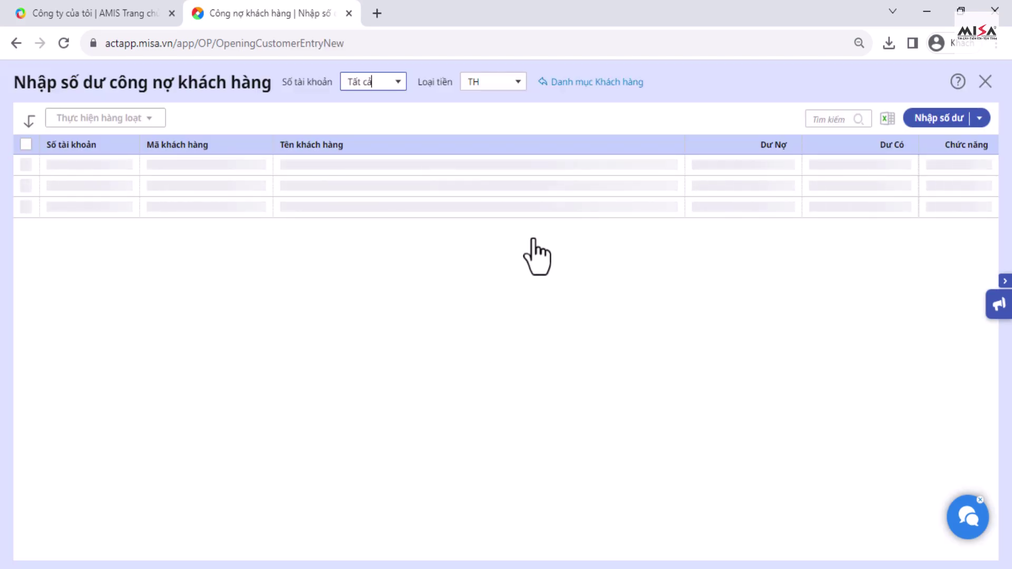
click(433, 412)
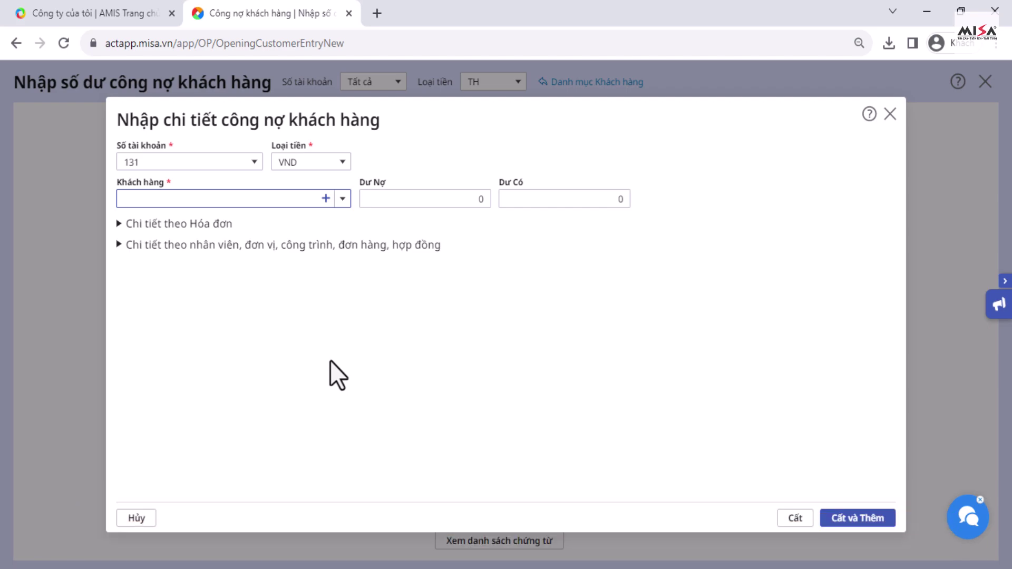
click(255, 164)
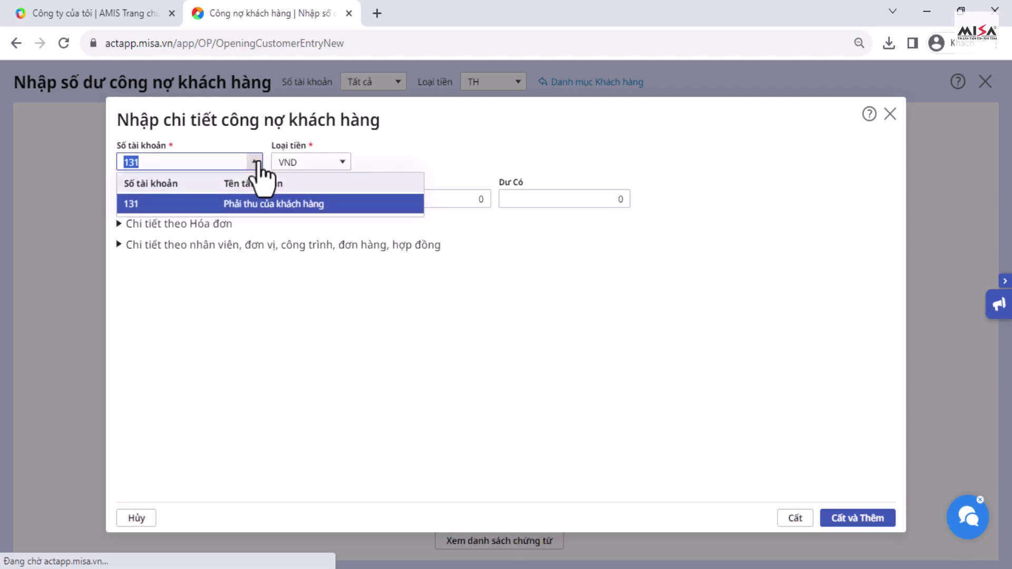
click(217, 205)
click(342, 162)
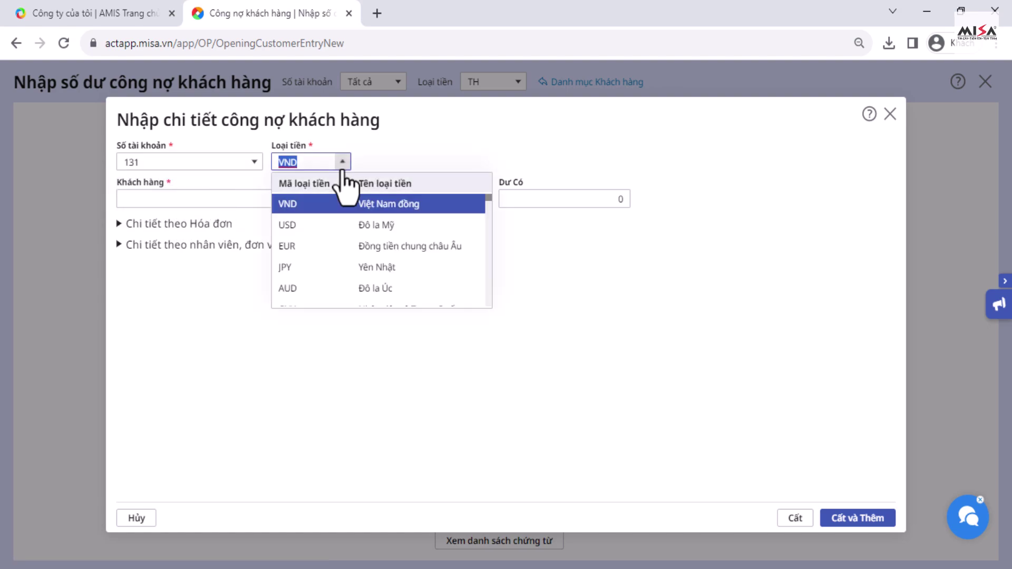
click(332, 208)
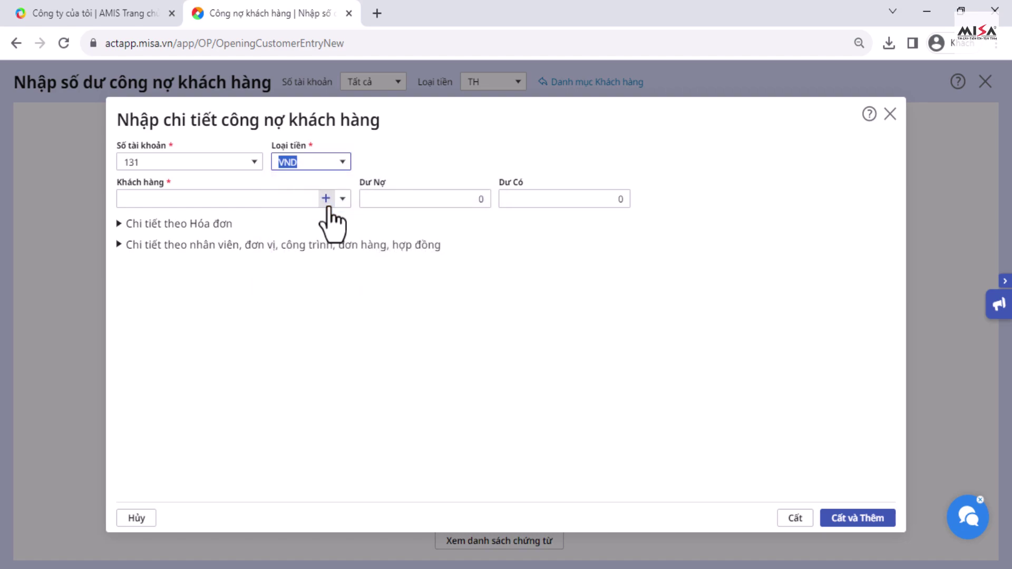
Step: Choose Công ty Cổ phần Trung Thành as the customer and set Dư Nợ to 50.510.000
click(343, 203)
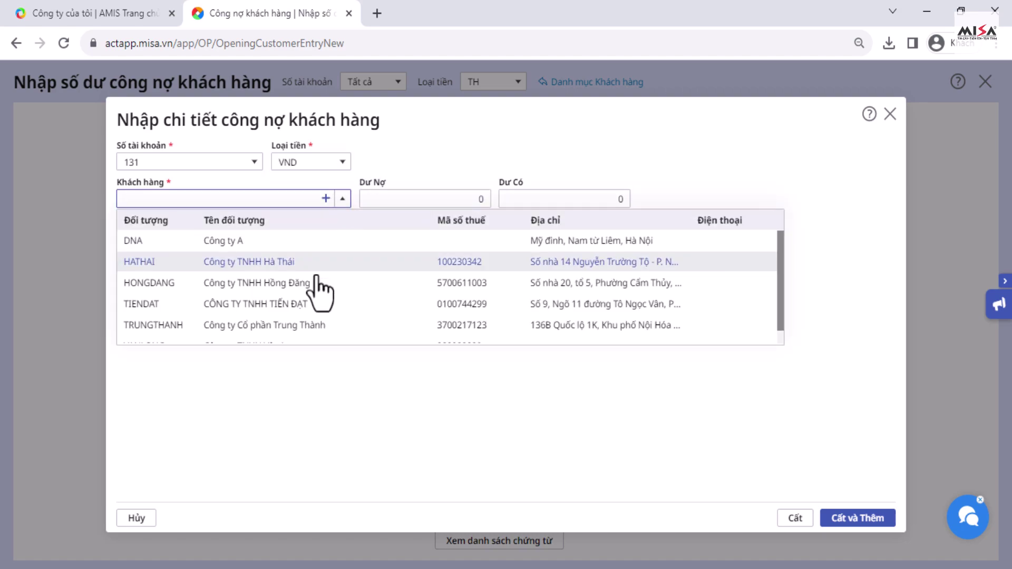
click(343, 324)
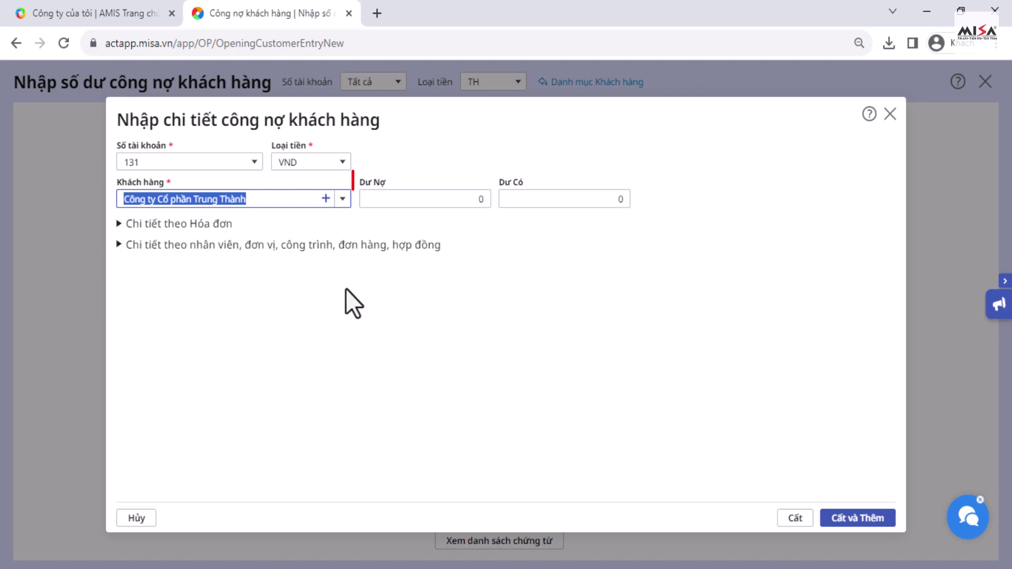
click(419, 203)
text(50.)
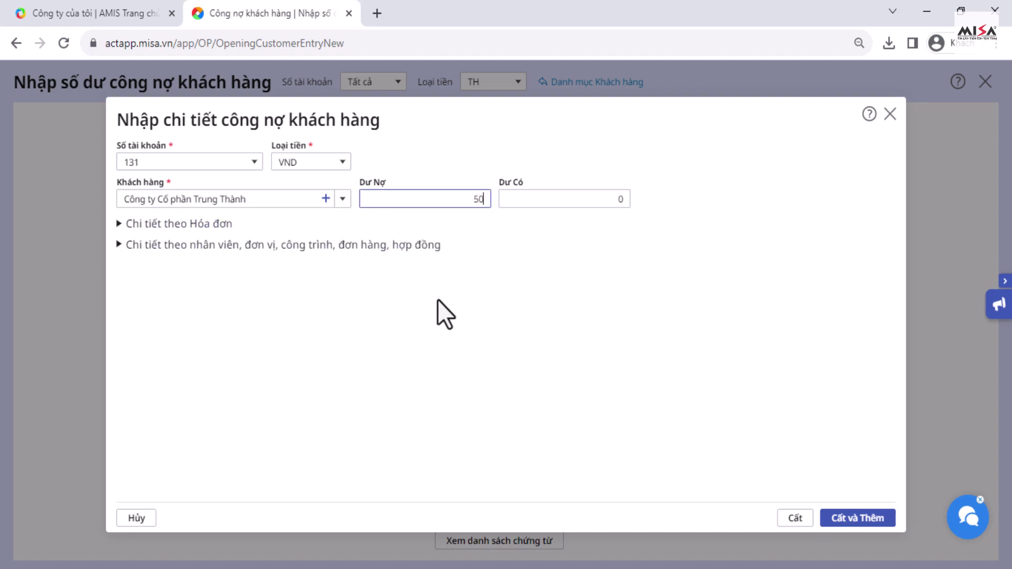
text(510.000)
Step: In the invoice details (Chi tiết theo Hóa đơn), enter an invoice dated 12/12/2023 with number 0000097
click(139, 224)
click(188, 265)
text(12/12/2023)
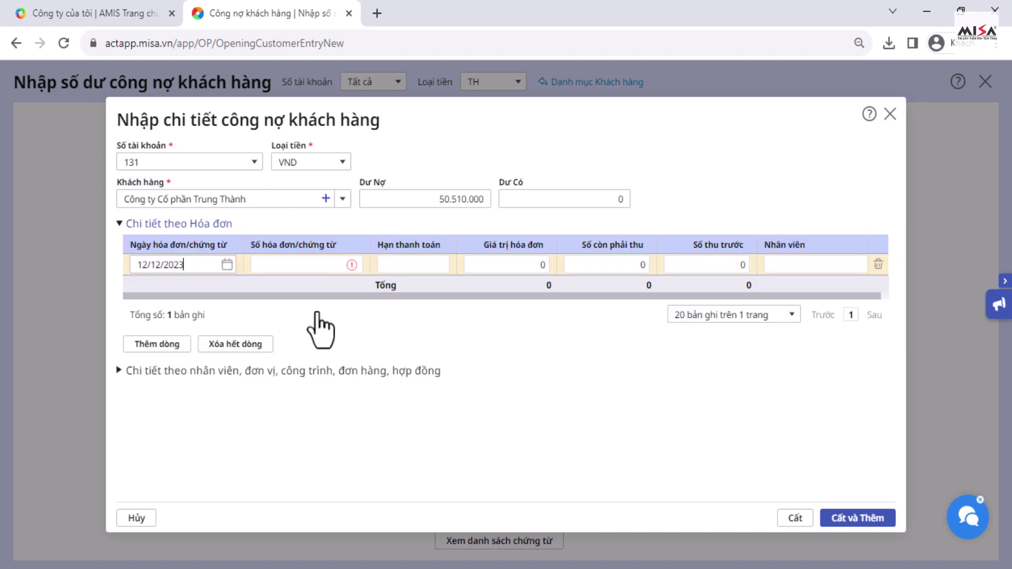
click(319, 265)
text(000000)
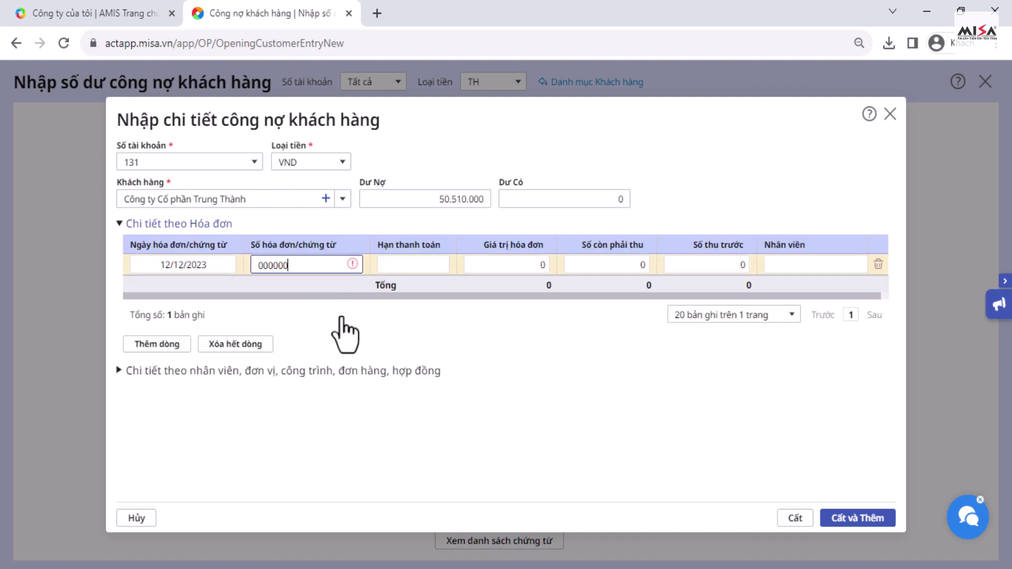
text(0097)
Step: Set the invoice's Giá trị hóa đơn and Số còn phải thu to 50.510.000, and save the customer debt balance
key(Tab)
text(50.510.000)
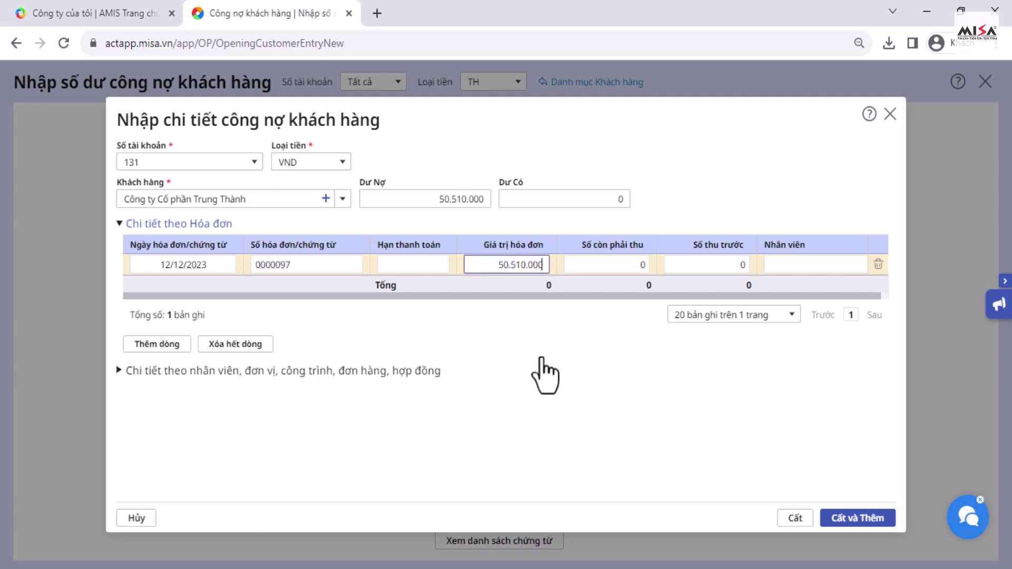
key(Tab)
text(50.51)
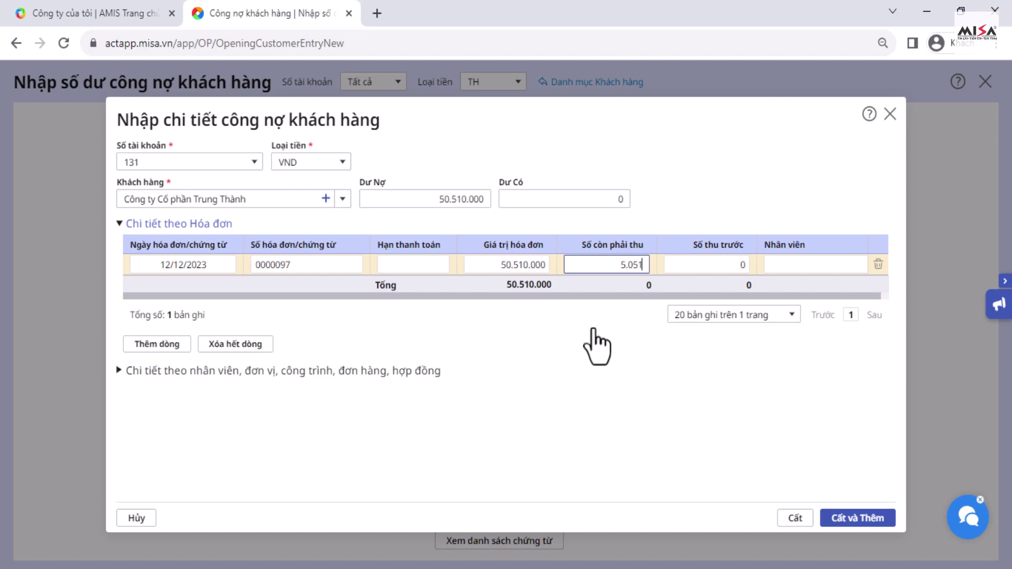
text(0.000)
click(596, 345)
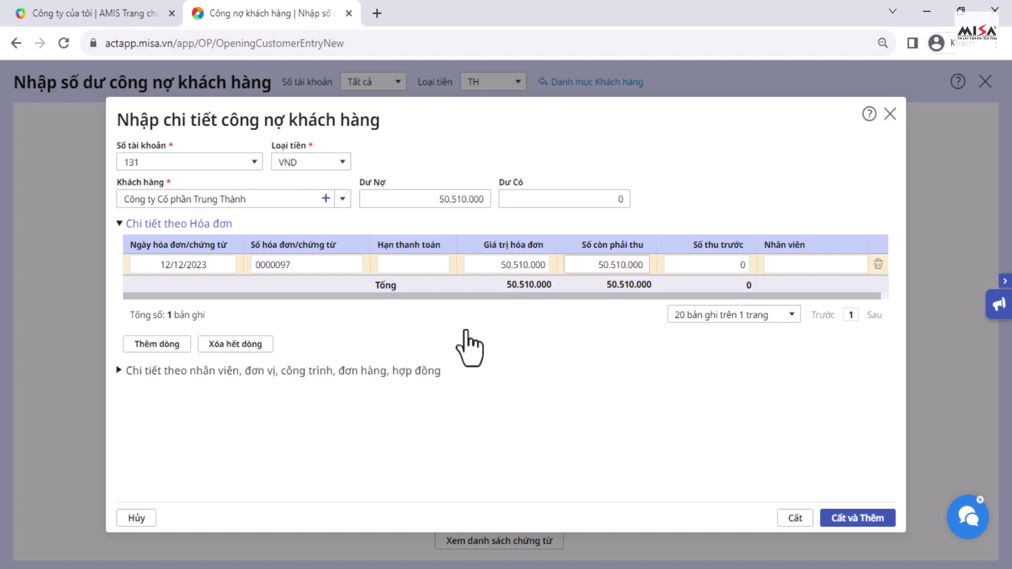
click(145, 372)
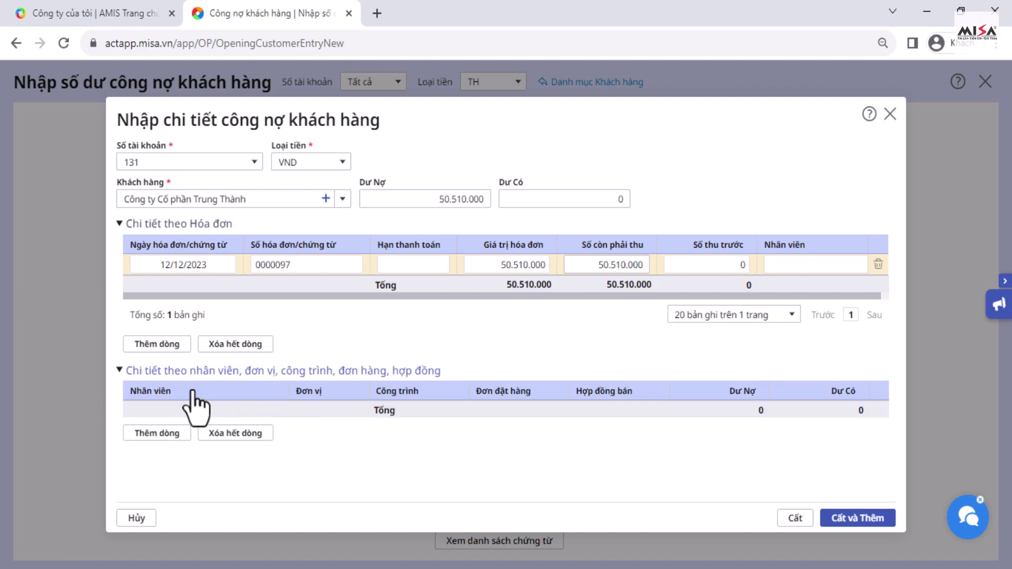
click(119, 374)
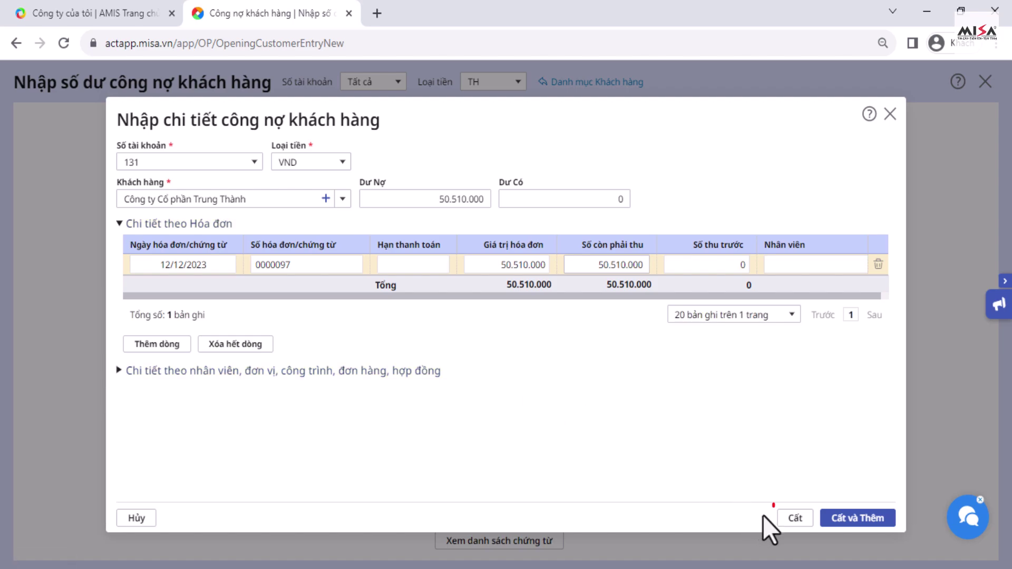
click(791, 519)
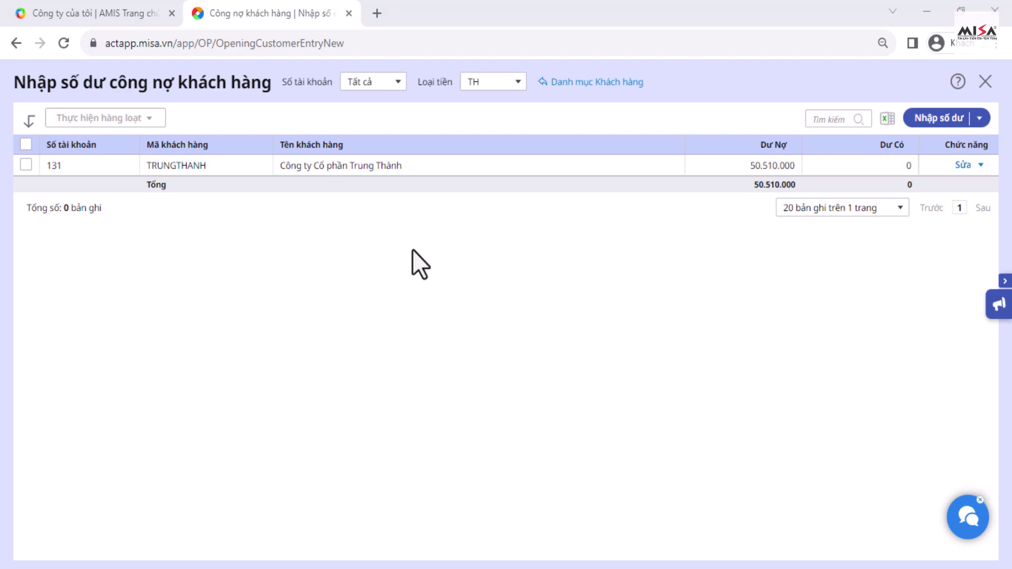
Step: Add and save a customer debt balance for Công ty TNHH Hồng Đăng with Dư Có 30.000.000
click(927, 119)
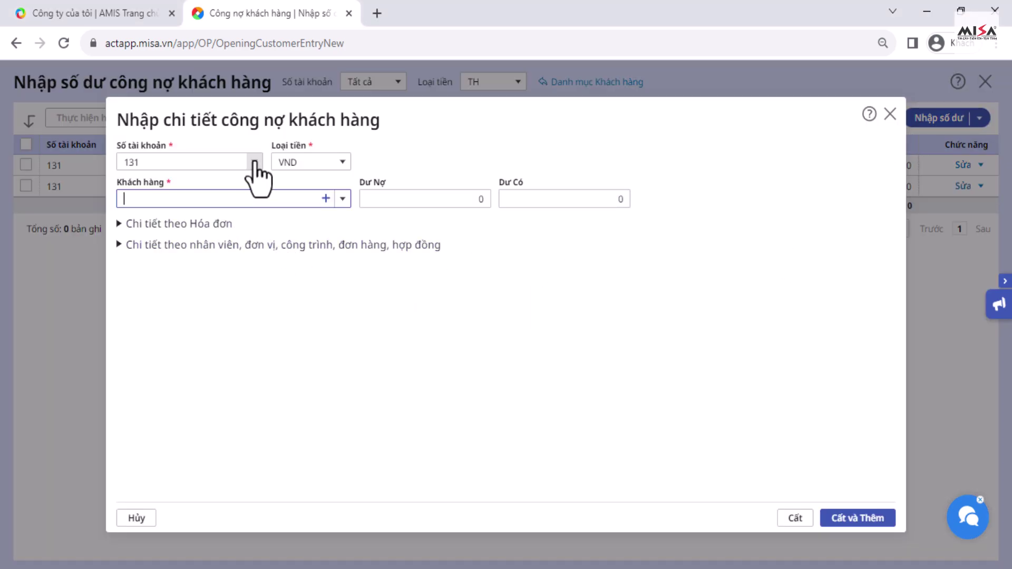
click(342, 200)
click(245, 285)
click(539, 200)
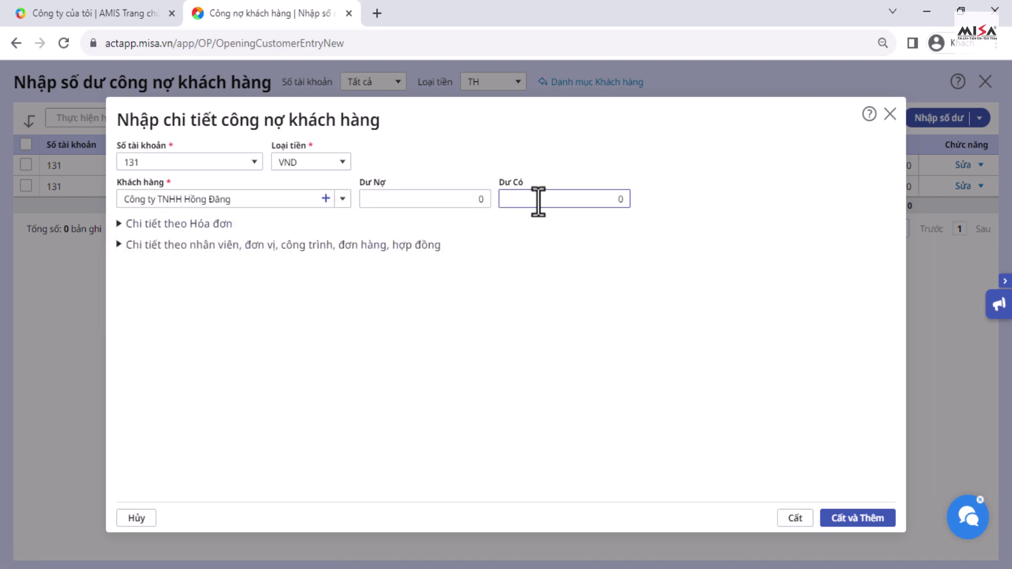
key(Delete)
text(30000000)
click(666, 271)
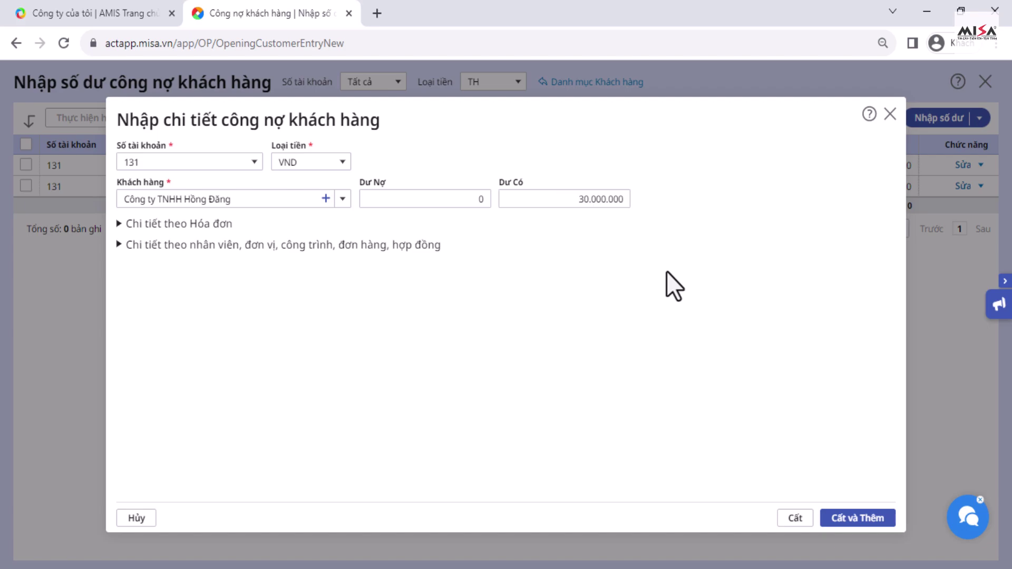
click(791, 519)
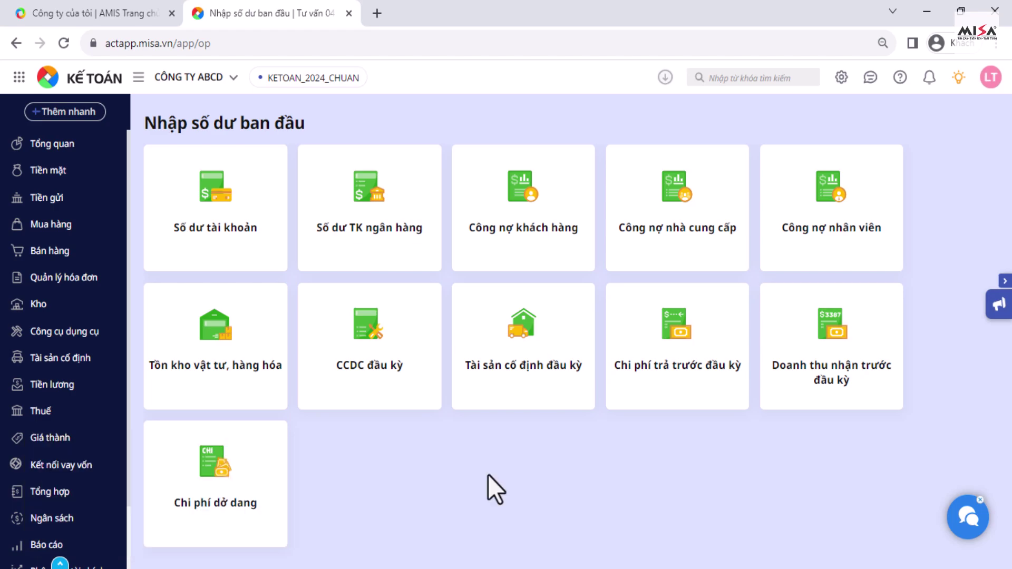
Step: Start a detailed supplier debt balance entry (Công nợ nhà cung cấp) with account 331 and currency VND
click(659, 244)
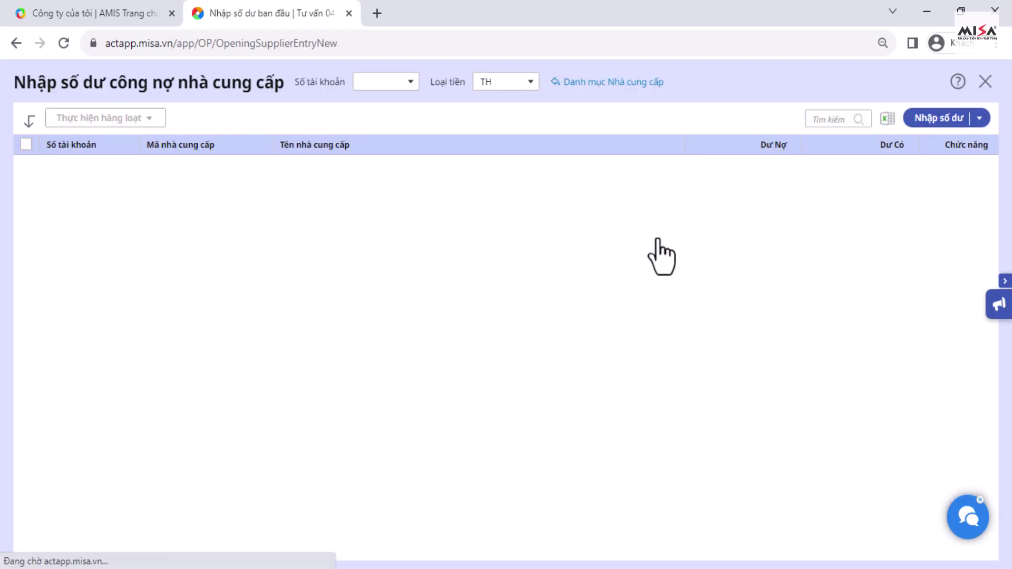
click(466, 414)
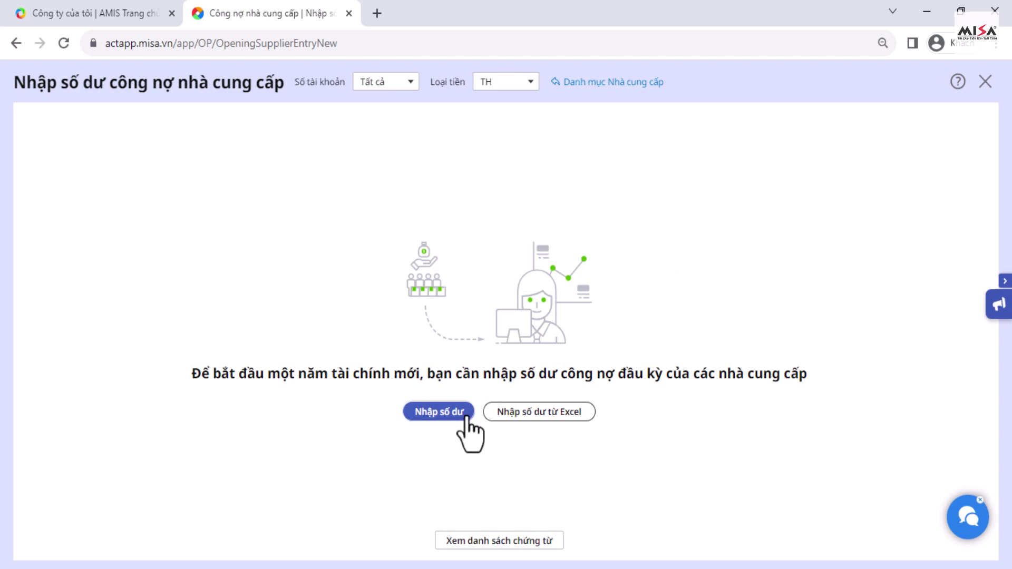
click(248, 168)
click(269, 203)
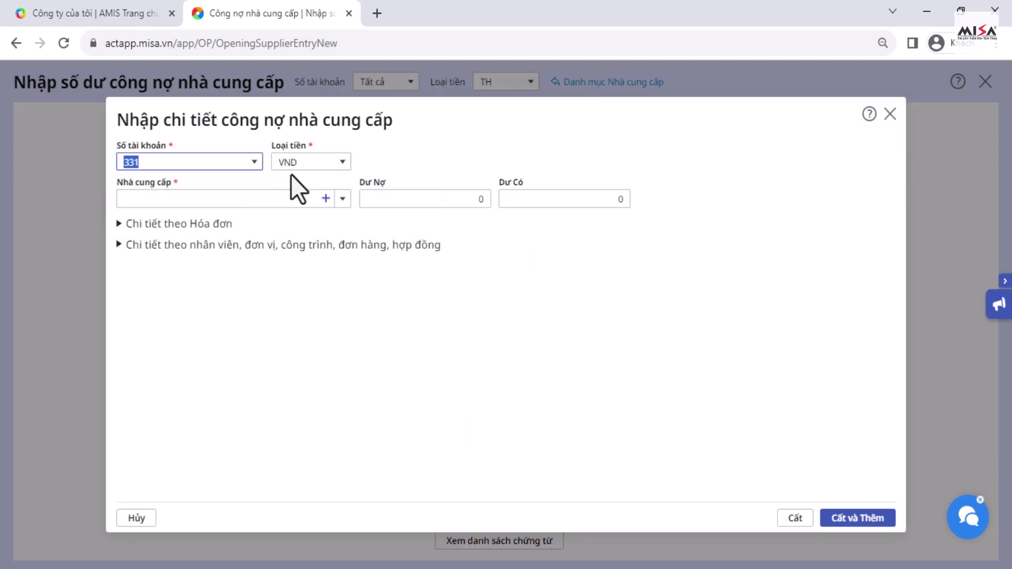
click(310, 162)
Step: Choose supplier Công ty Cổ phần Tiền Phong, set Dư Có to 20.200.000, and save the supplier debt balance
click(312, 198)
click(343, 199)
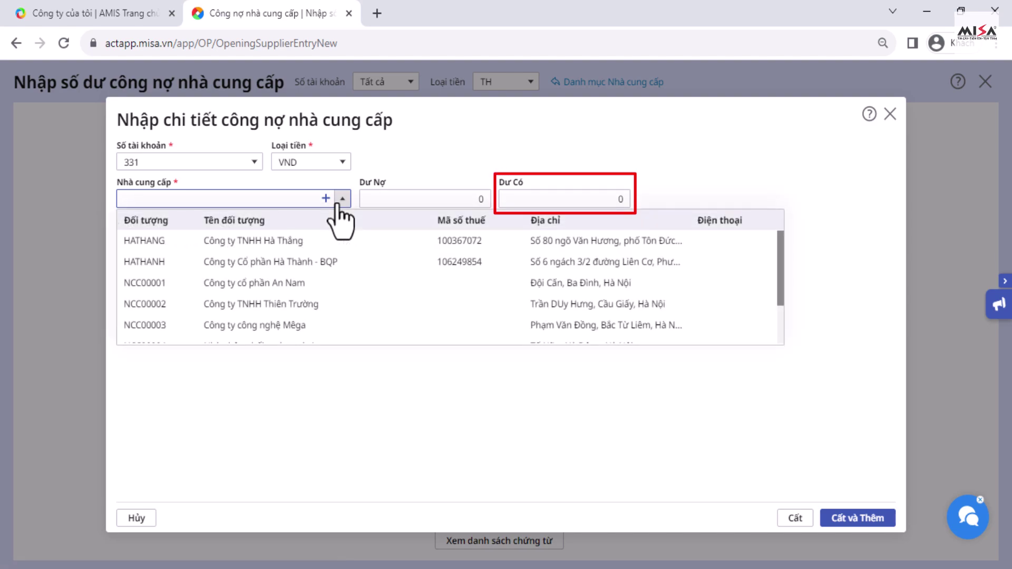
text(tien)
click(335, 240)
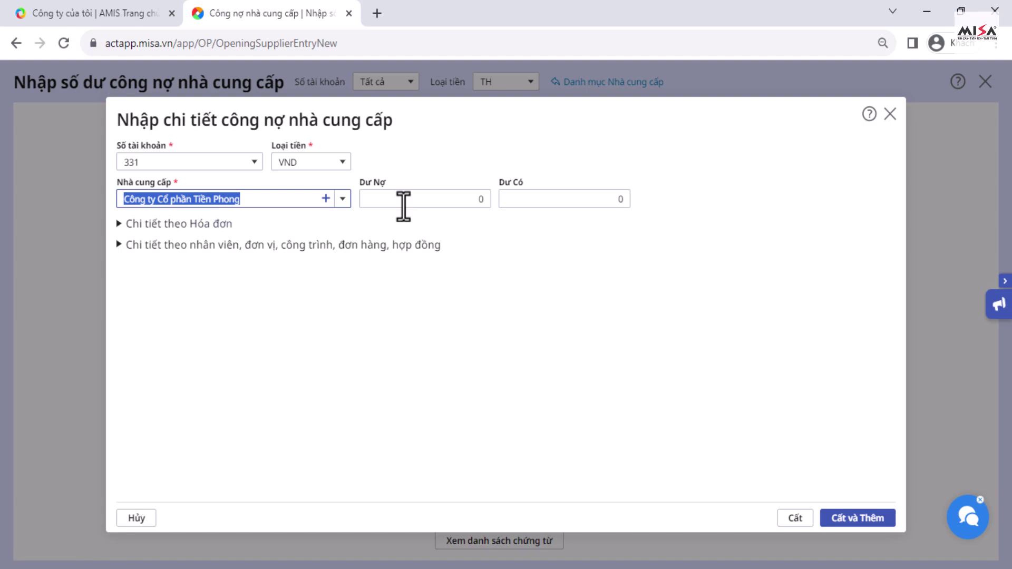
click(536, 201)
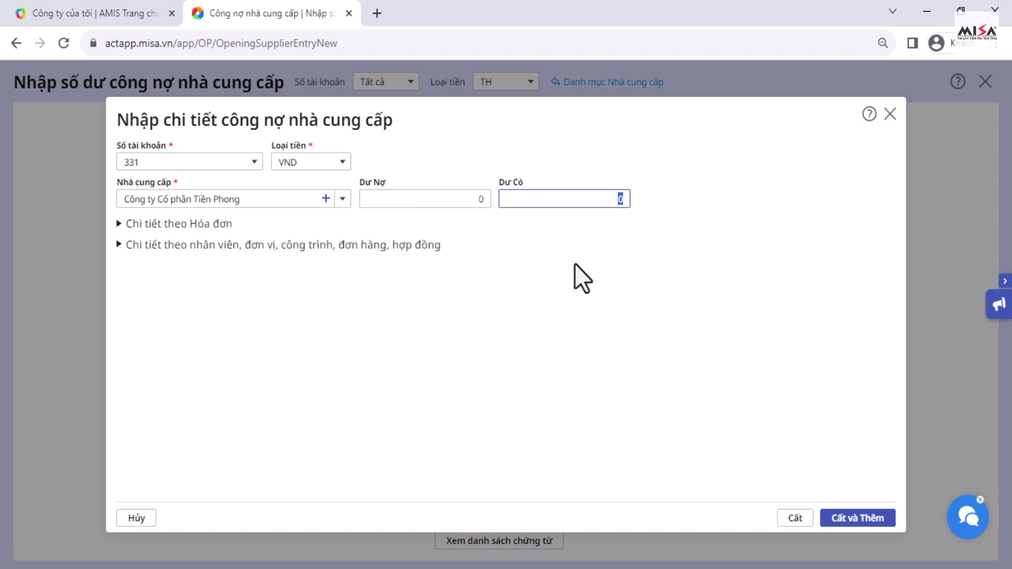
text(20200000)
click(119, 227)
click(119, 226)
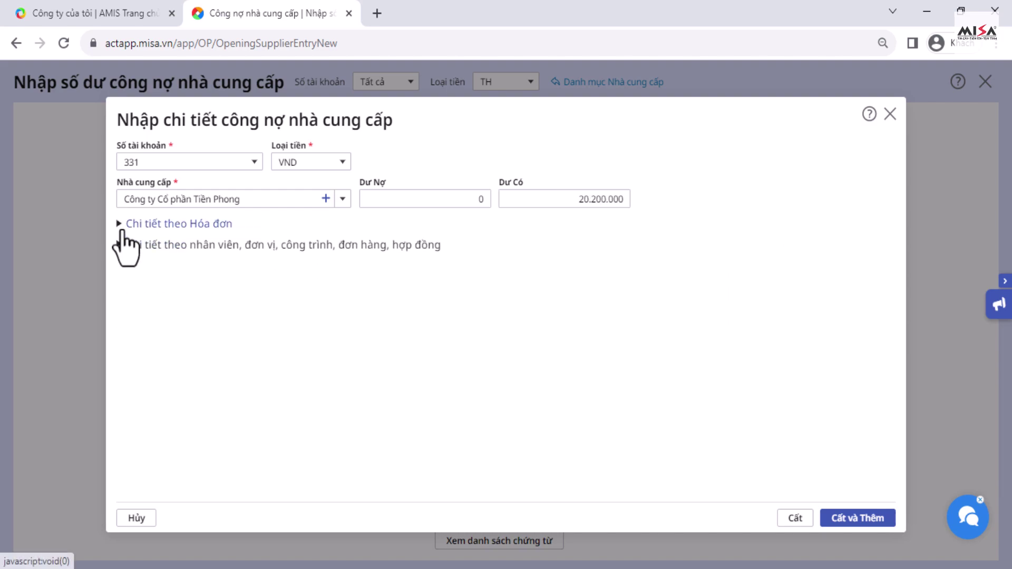
click(783, 522)
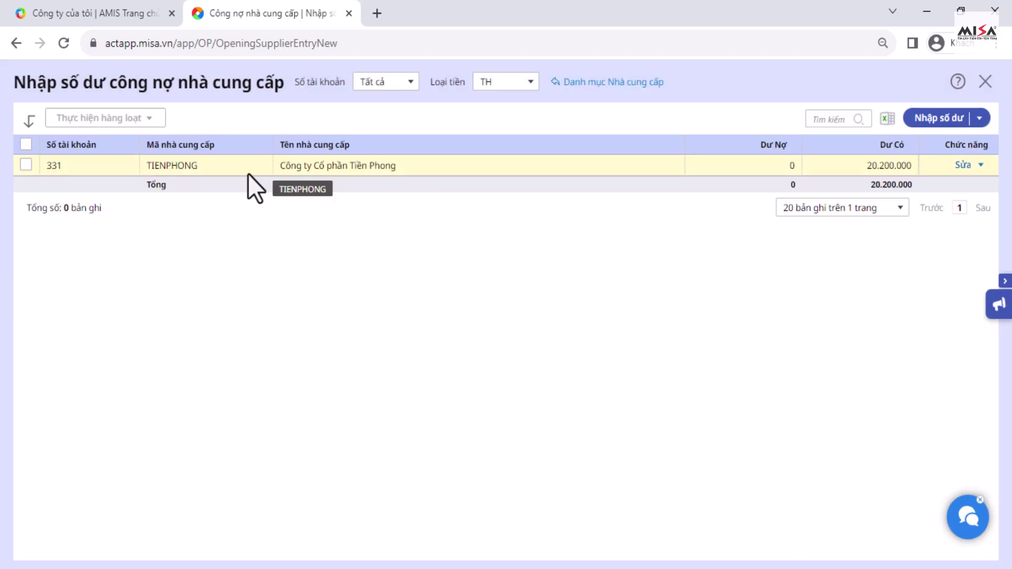
Step: Add and save a supplier debt balance for Công ty TNHH Hà Thắng with Dư Nợ 35.000.000
click(931, 118)
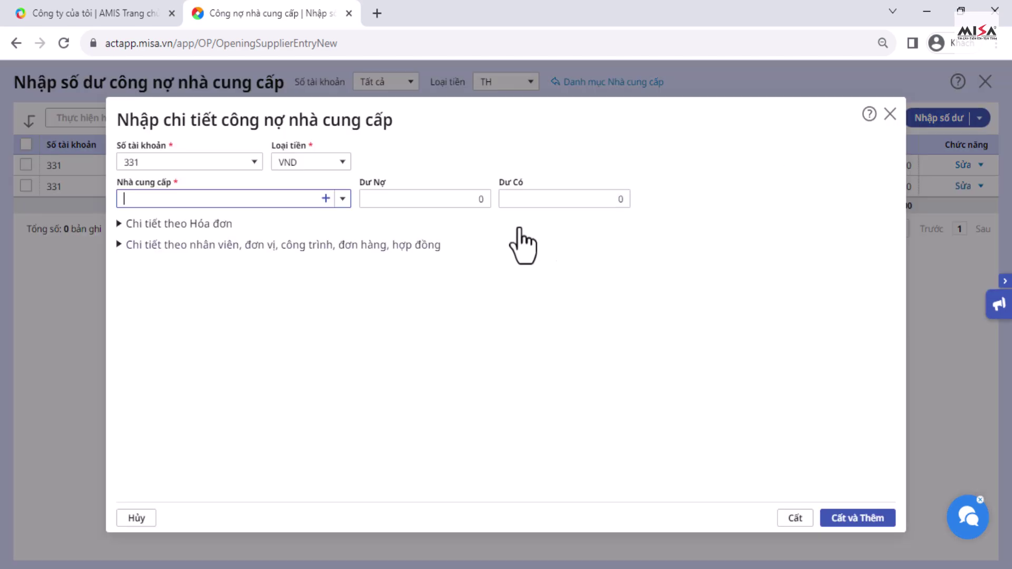
click(343, 199)
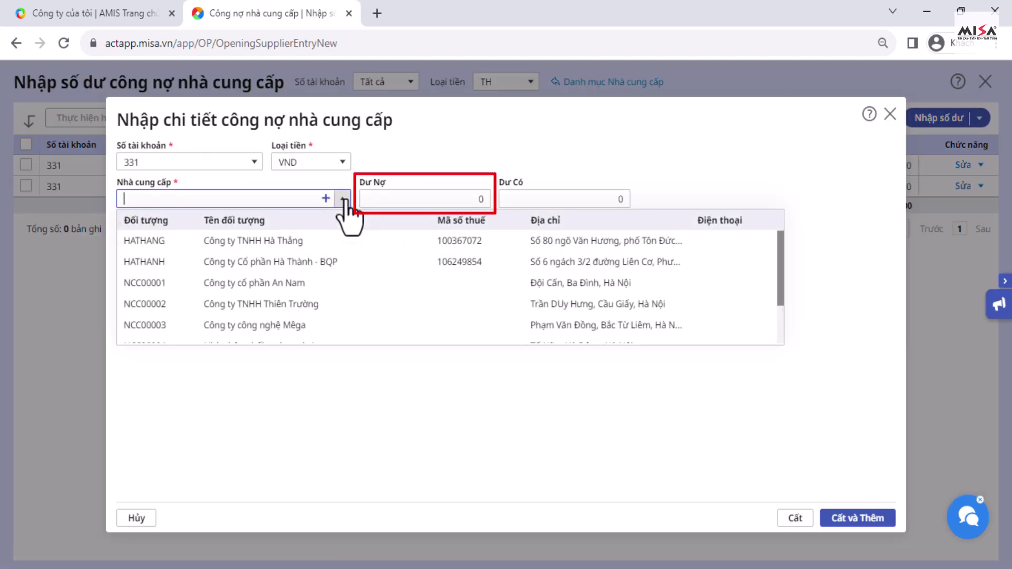
text(hath)
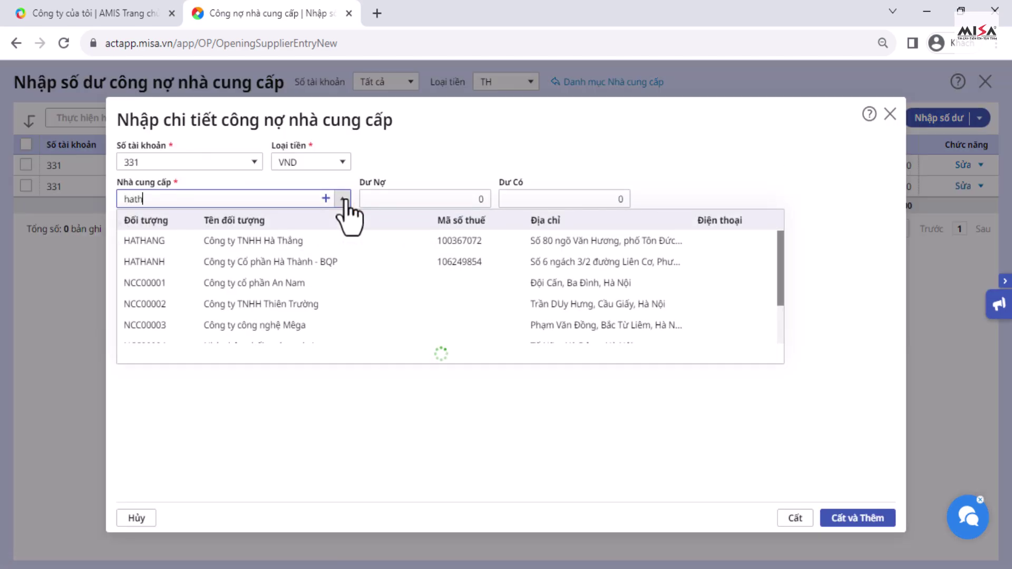
click(342, 240)
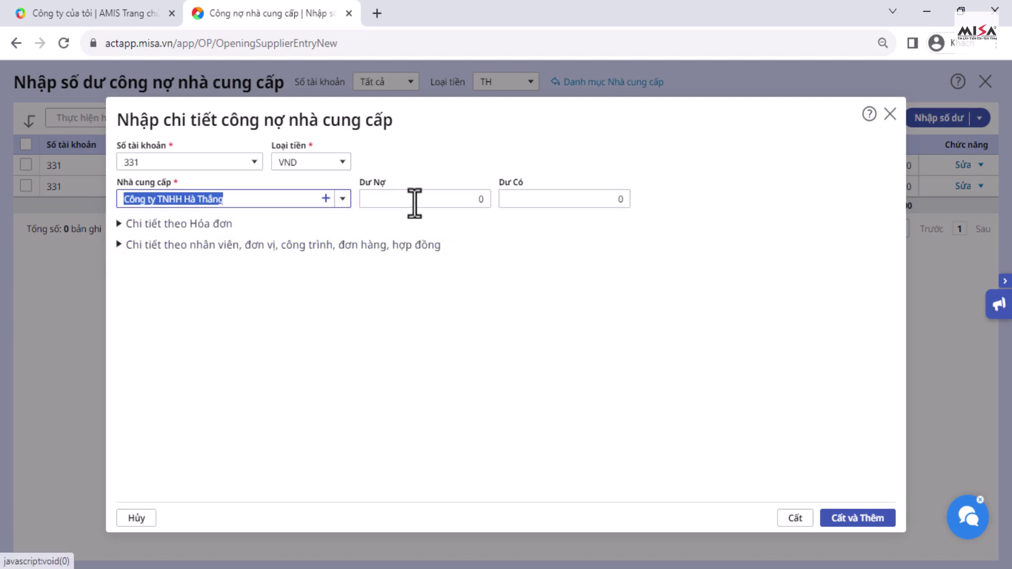
click(468, 203)
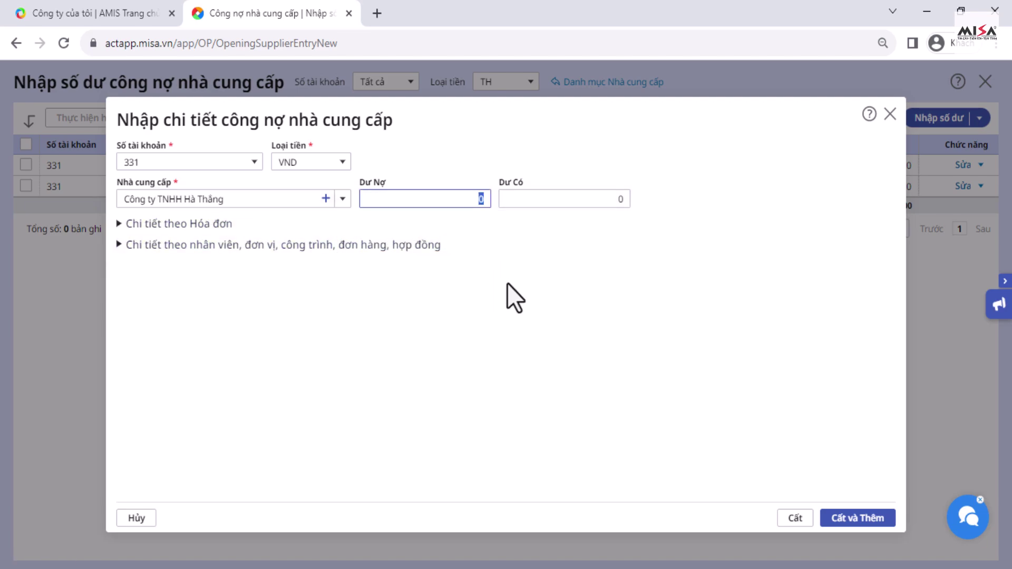
text(35000000)
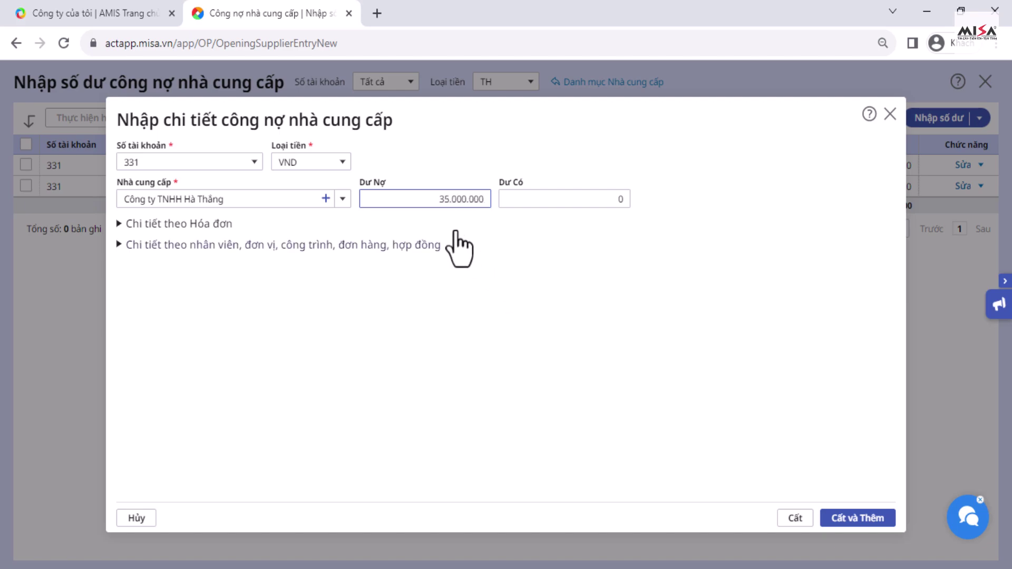
click(793, 518)
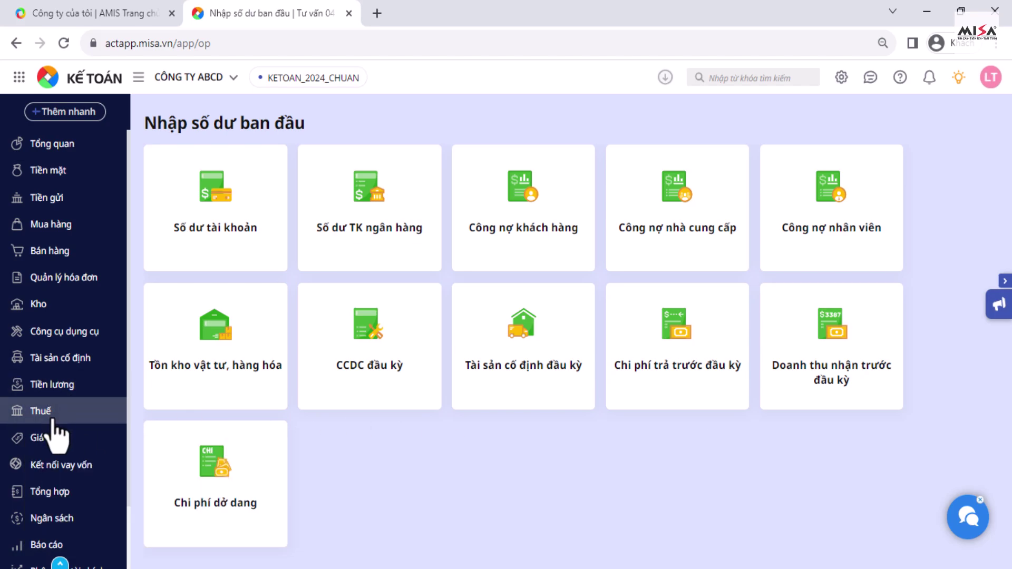
Step: Start a detailed employee debt balance entry (Công nợ nhân viên) with account 141
scroll(63, 475, down, 3)
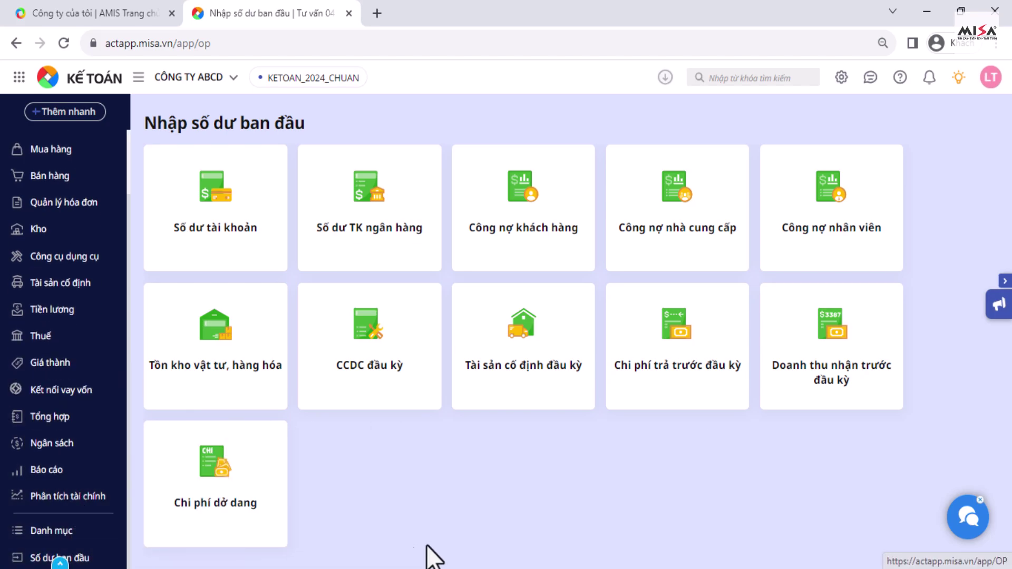
click(811, 262)
click(428, 420)
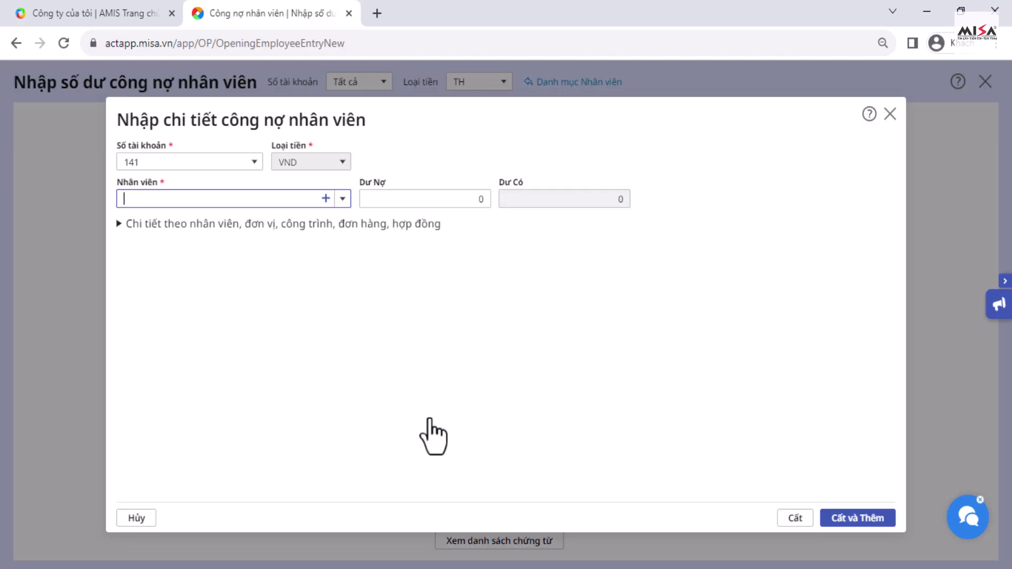
click(255, 162)
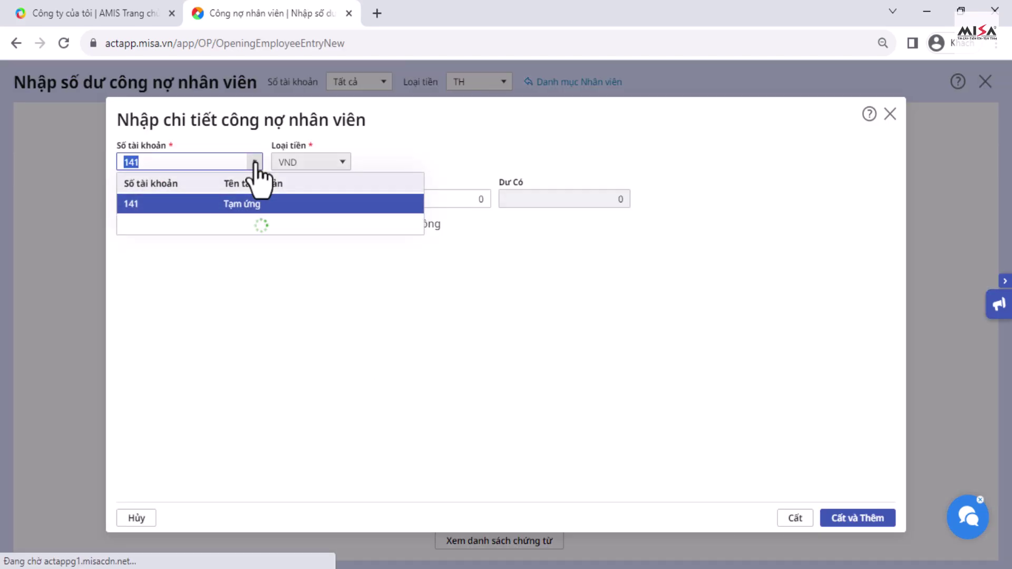
click(237, 209)
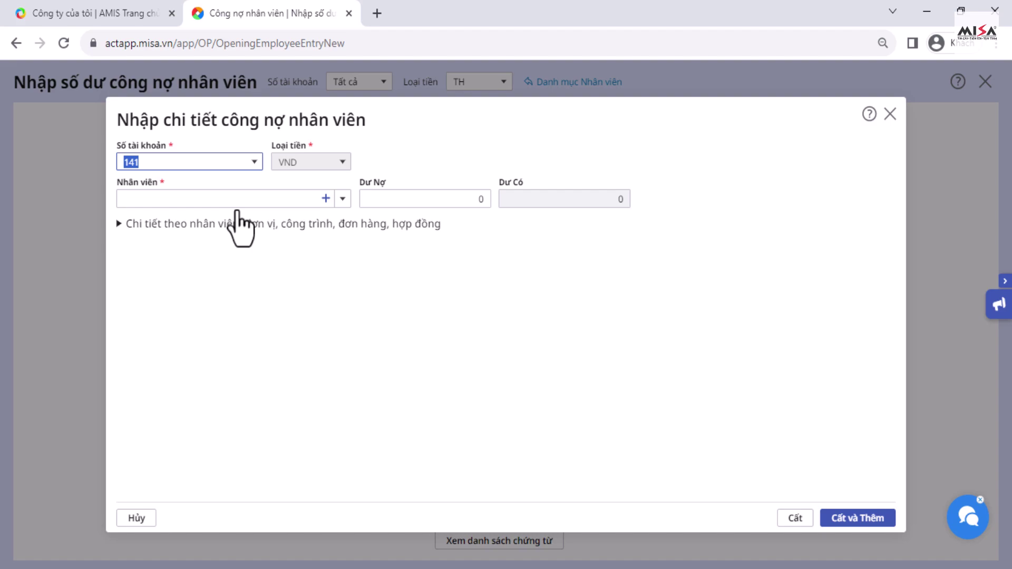
Step: Choose the employee found by the surname "vũ", set Dư Nợ to 2.000.000, save the employee debt balance, and close the list
click(343, 199)
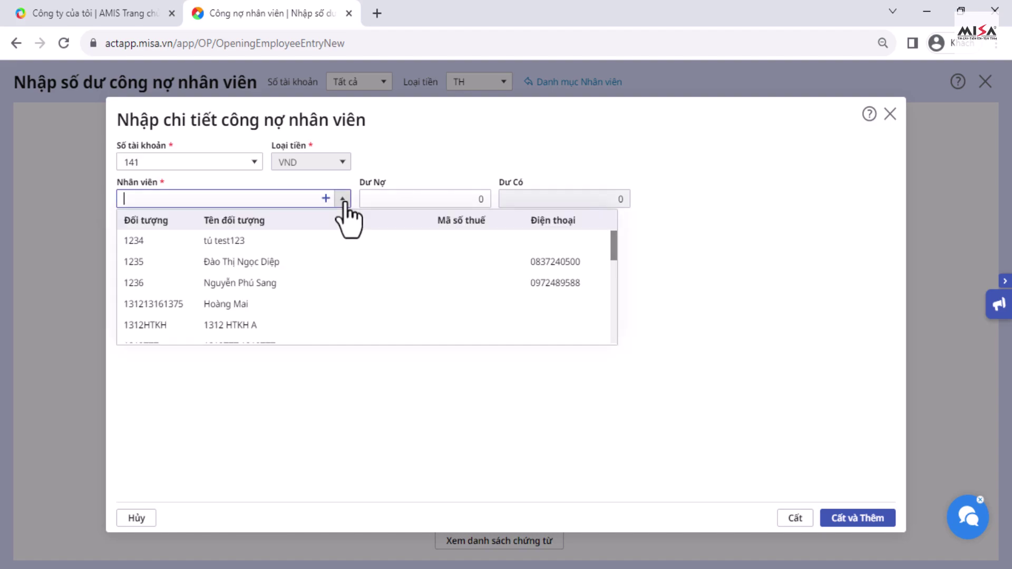
text(vũ)
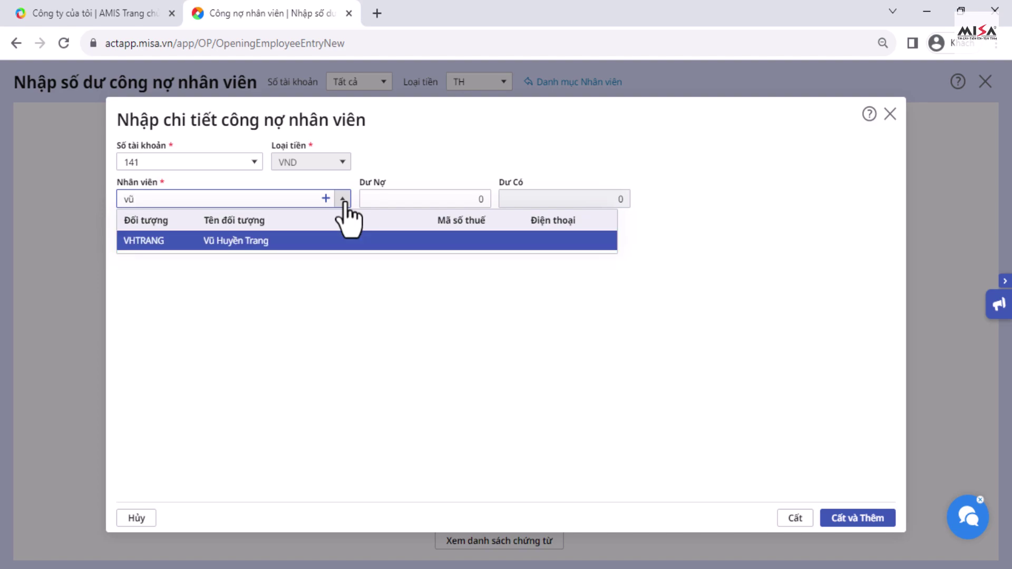
click(338, 242)
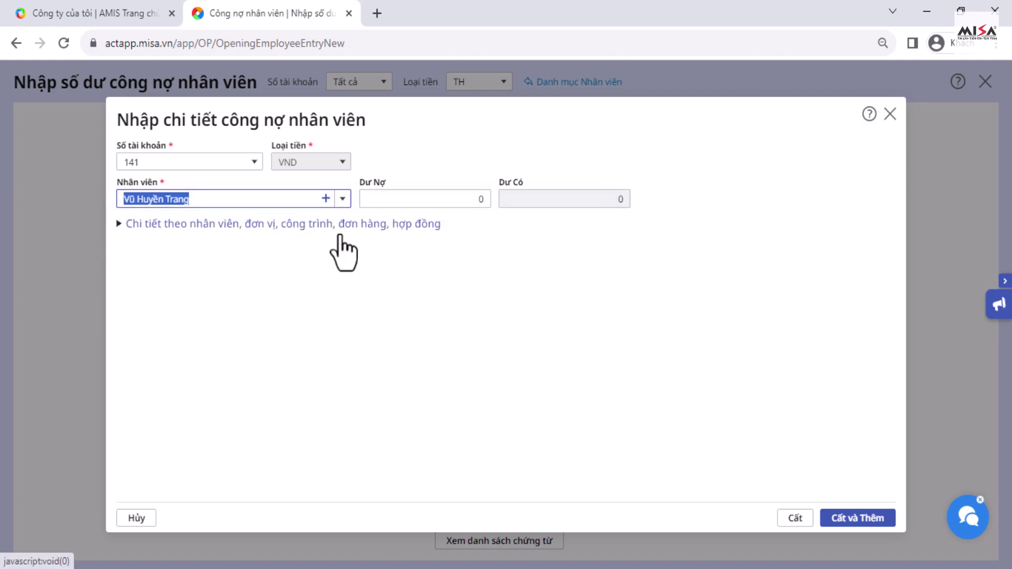
click(409, 198)
text(2.000.000)
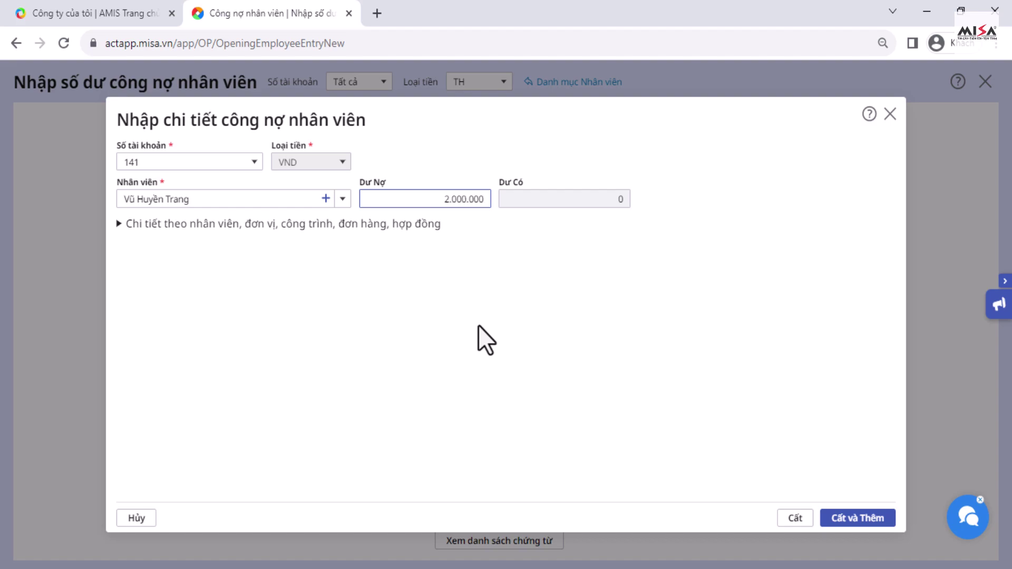
click(119, 225)
click(119, 225)
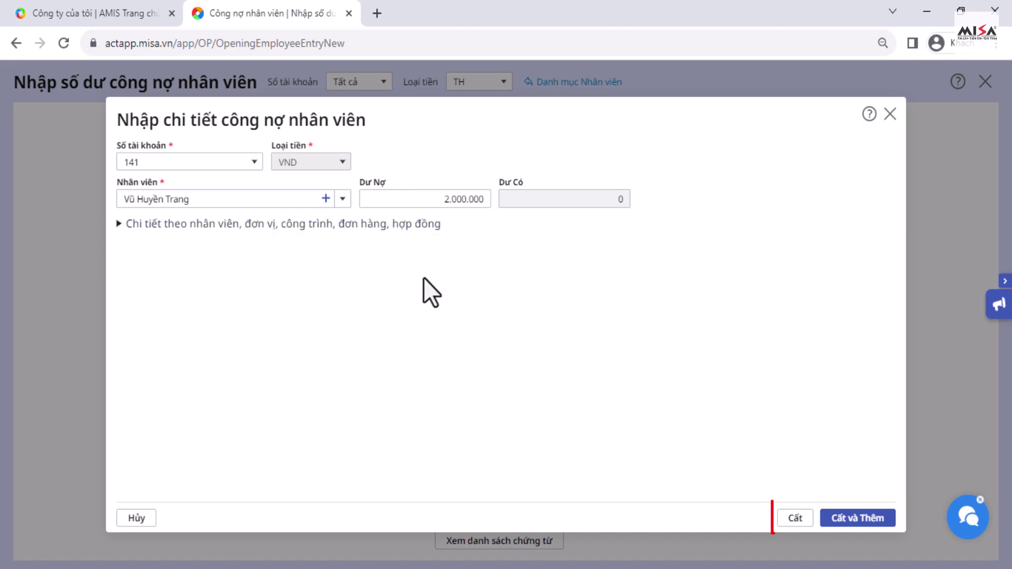
click(810, 523)
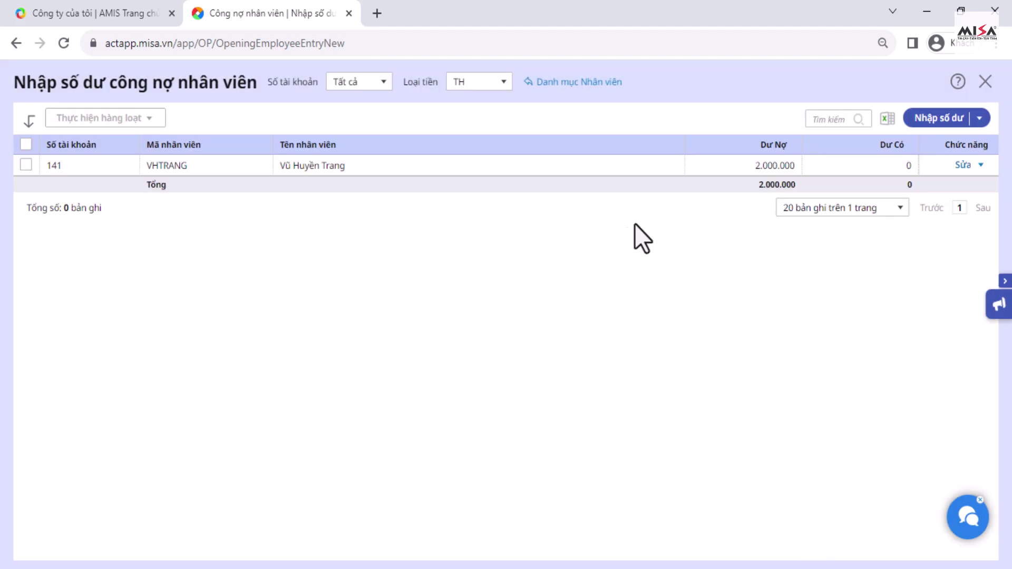
click(985, 82)
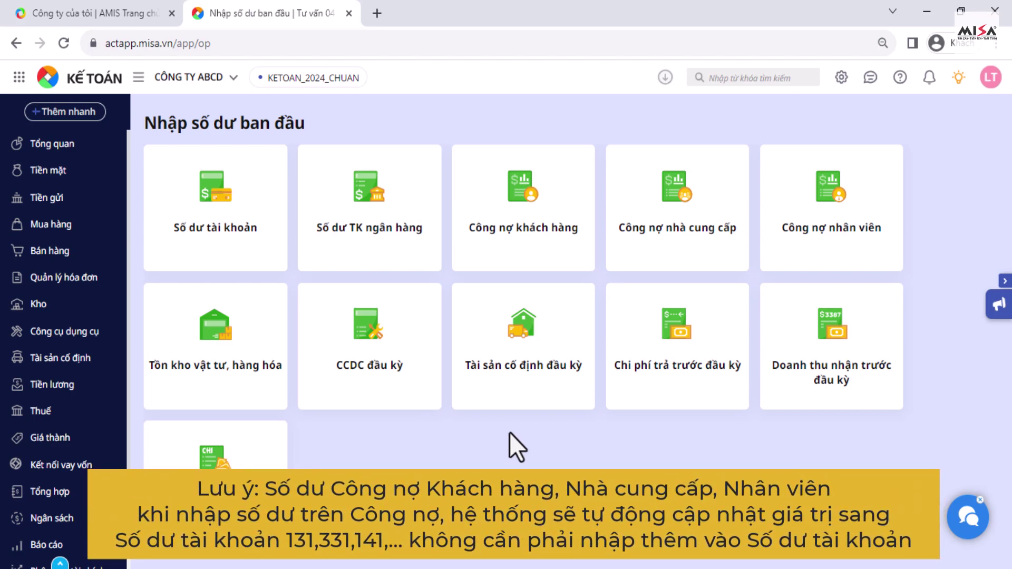
Step: Add a row for account 1111 (Tiền Việt Nam) to the VND account balances in Số dư tài khoản
click(243, 232)
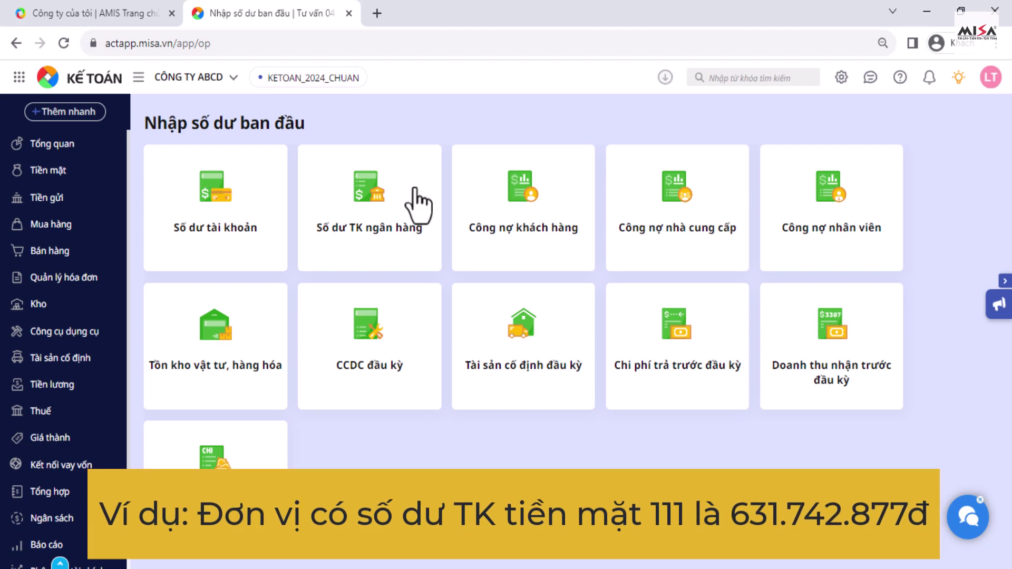
click(213, 238)
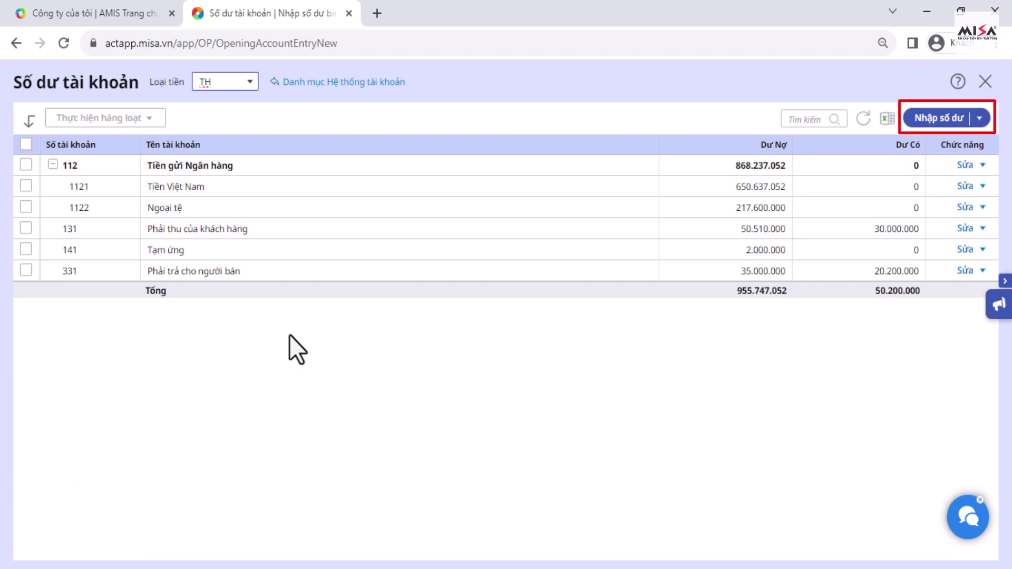
click(939, 118)
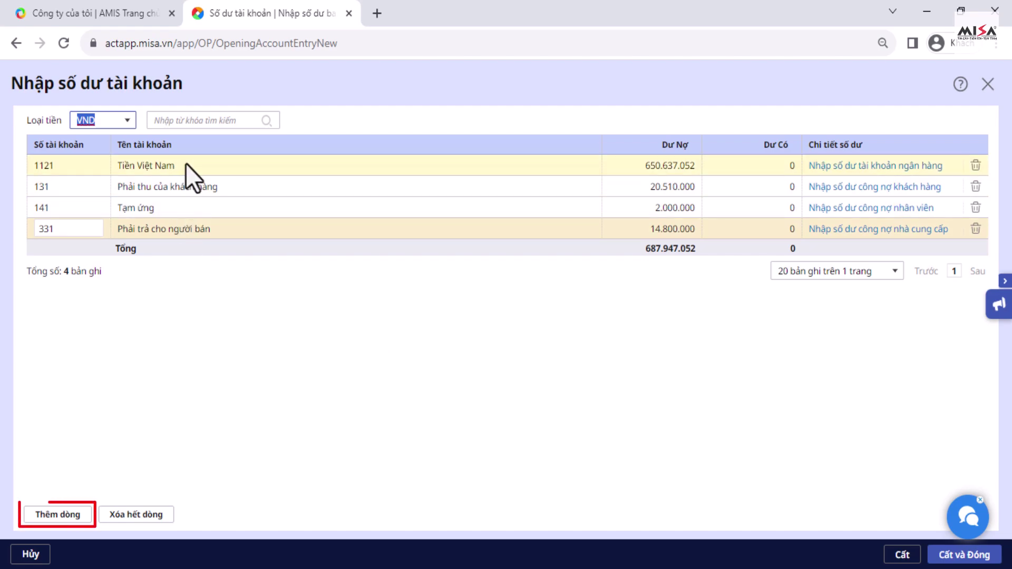
click(76, 515)
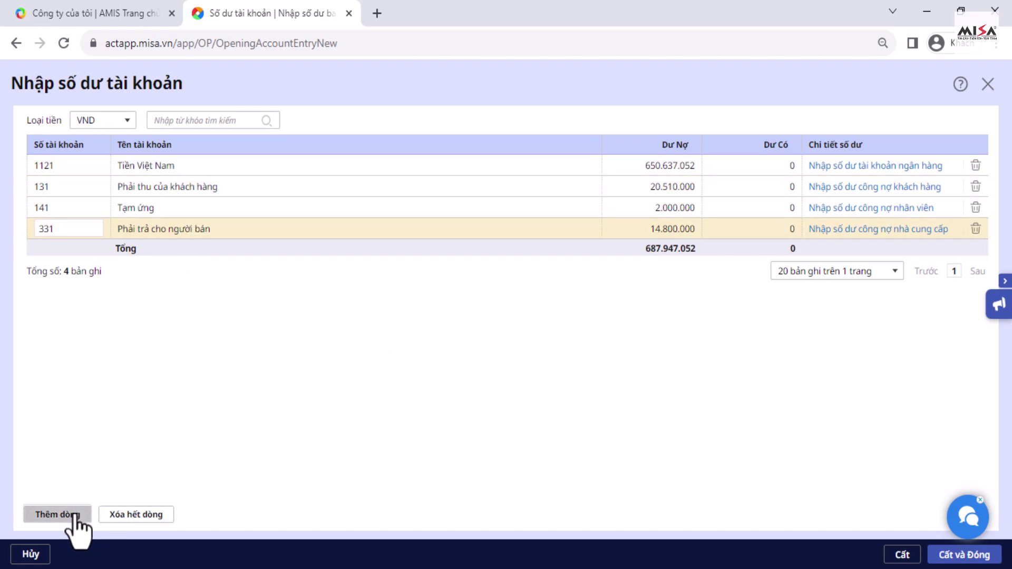
click(95, 249)
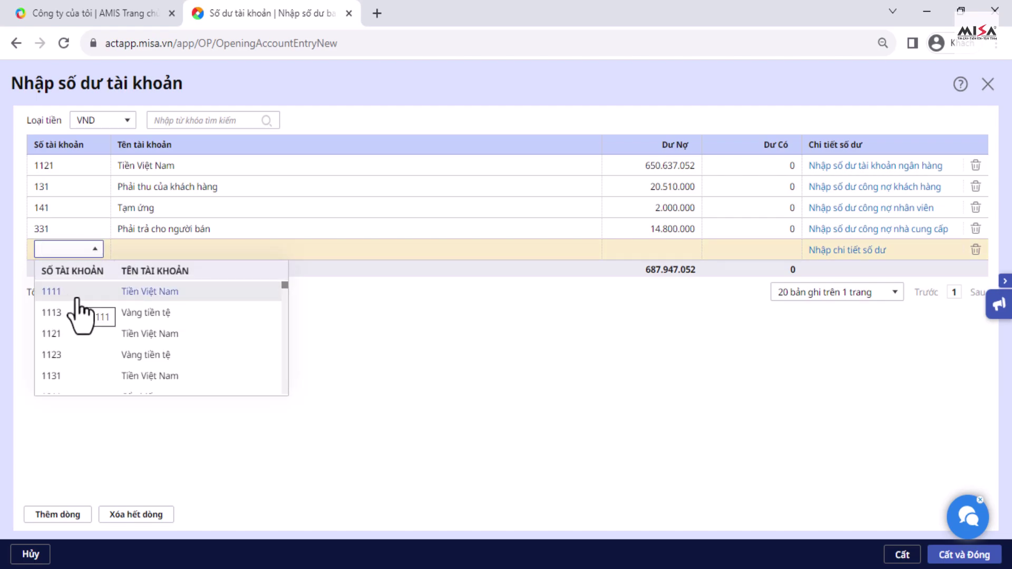
click(76, 293)
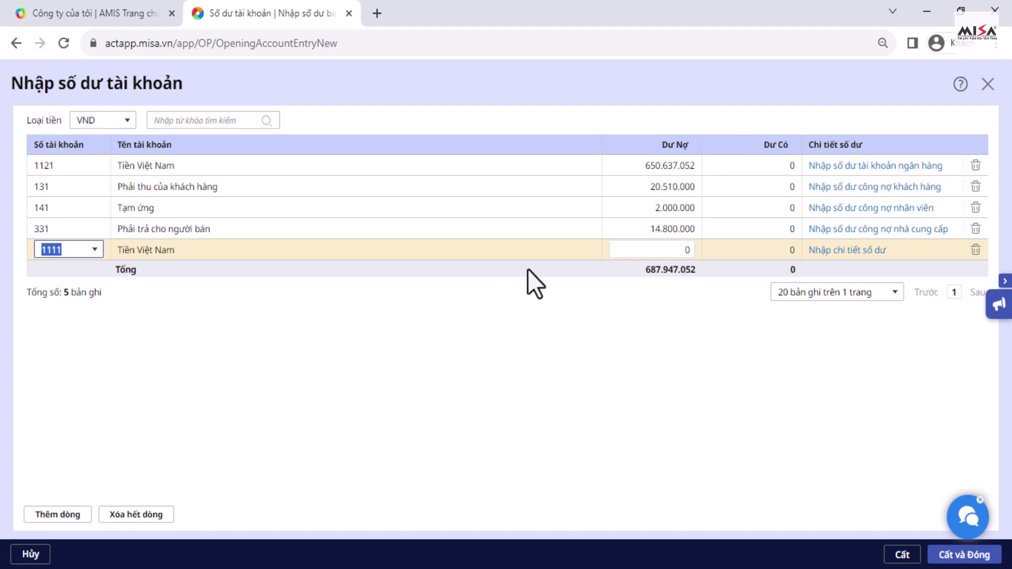
Step: Set Dư Nợ of account 1111 to 631.742.877 and save the account balances
click(677, 252)
text(631.742.877)
key(Return)
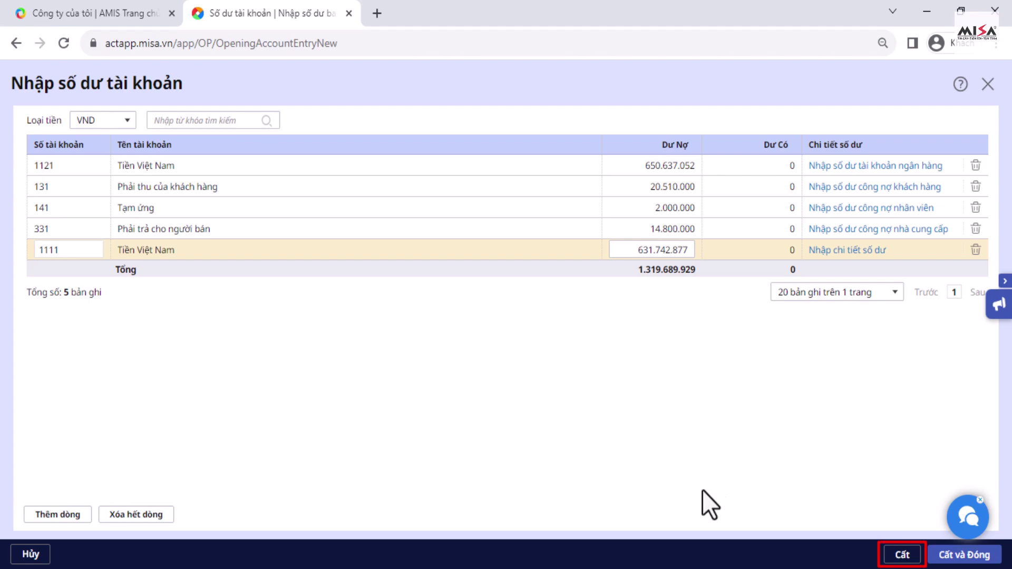
click(899, 554)
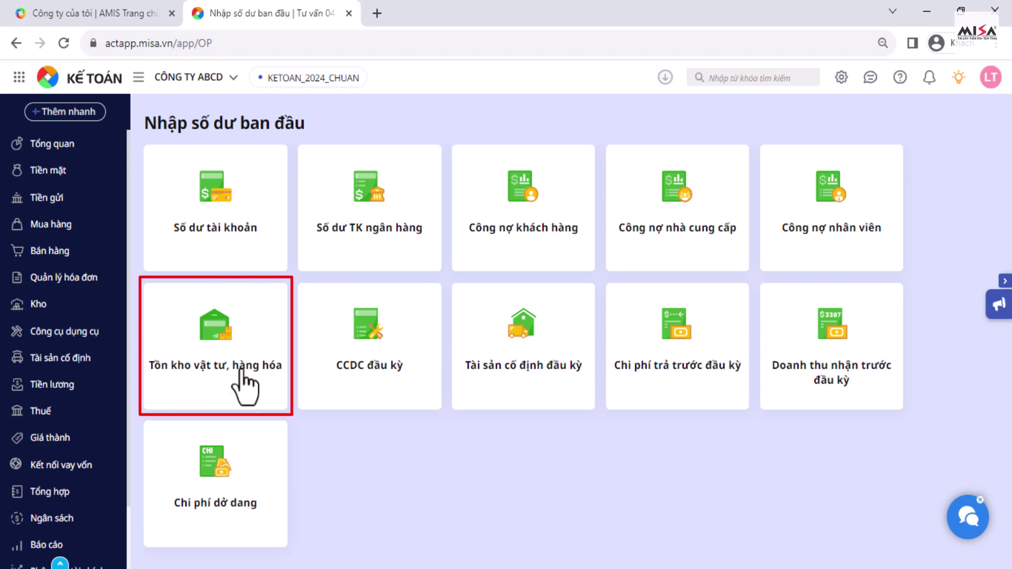
Step: Start an opening stock entry in Tồn kho vật tư, hàng hóa for Tivi LG 40 inches in warehouse 156
click(242, 372)
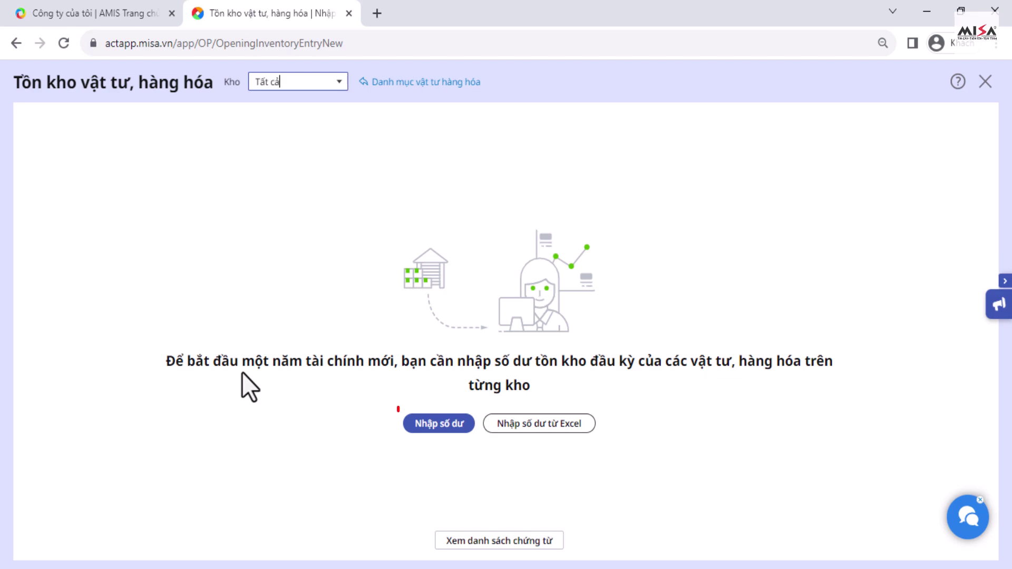
click(424, 429)
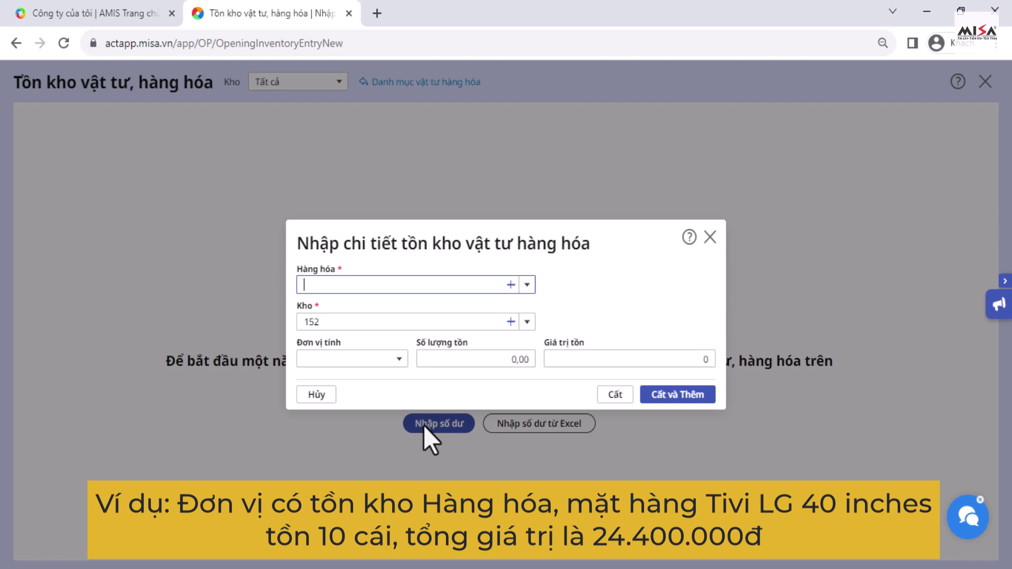
click(527, 284)
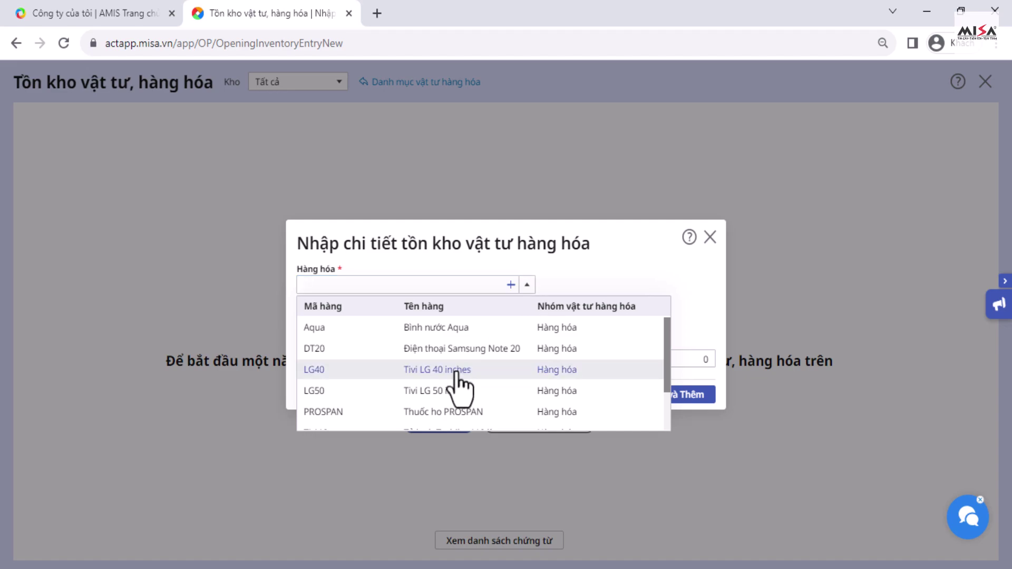
click(456, 372)
click(527, 322)
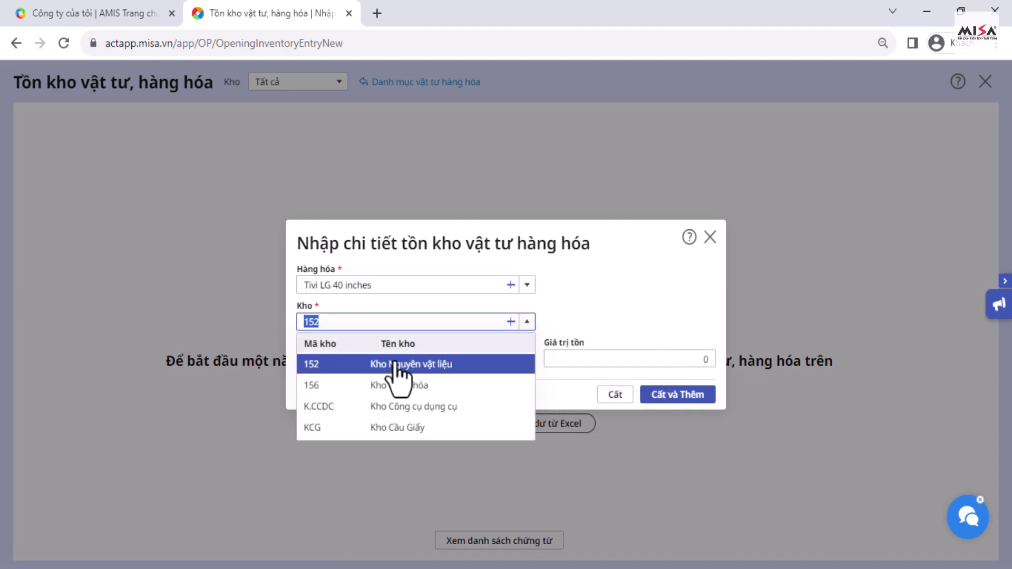
click(430, 386)
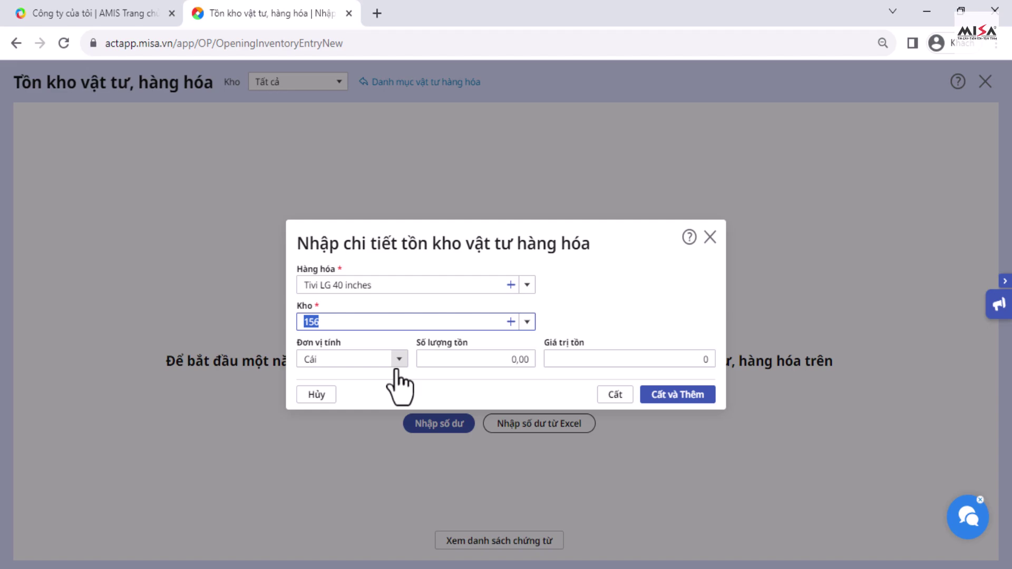
Step: Set the stock entry's unit to Cái, Số lượng tồn to 10, and Giá trị tồn to 24.400.000, and save it
click(398, 363)
click(399, 376)
click(481, 361)
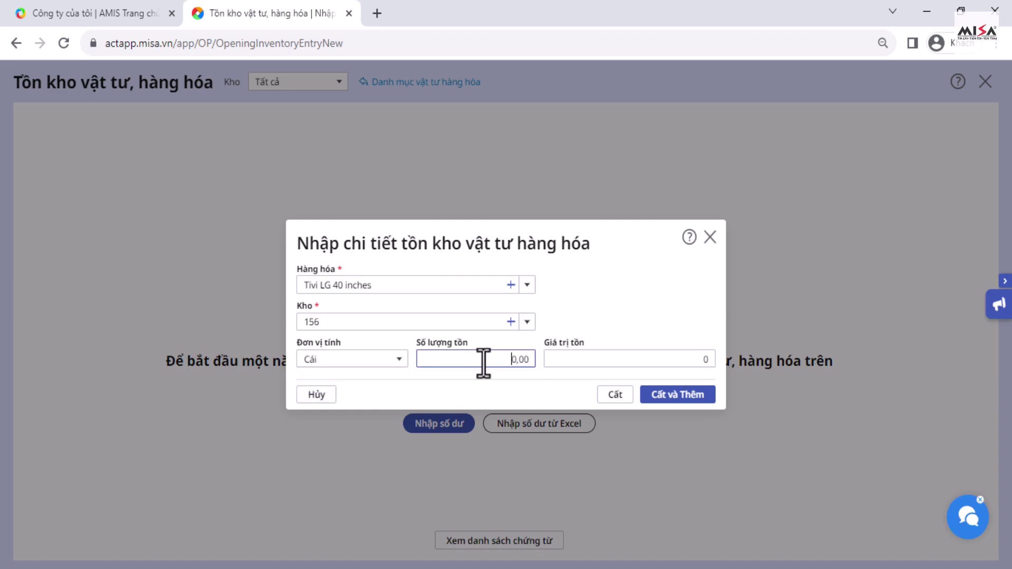
double_click(482, 362)
key(Tab)
text(24.400.000)
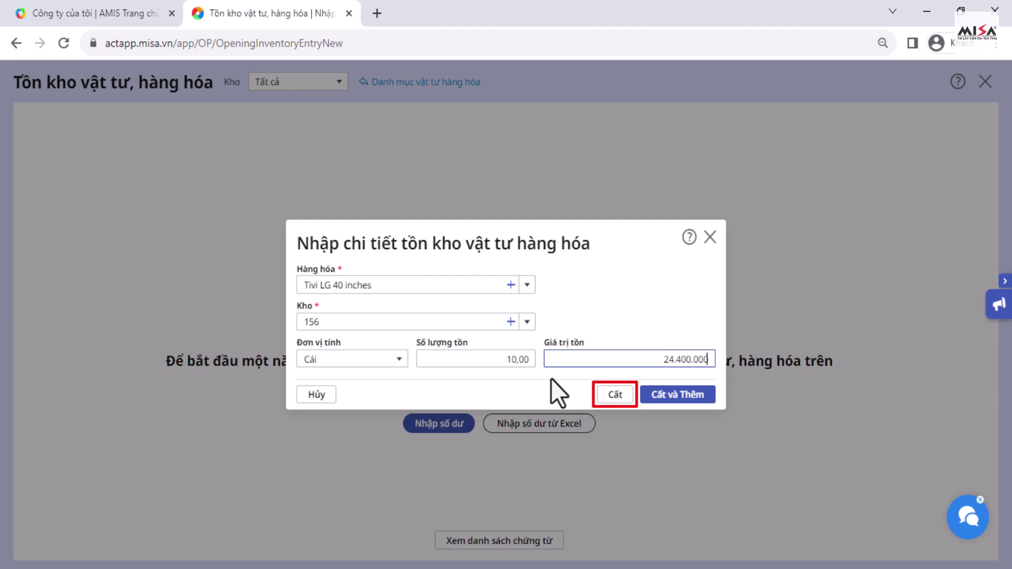
click(621, 400)
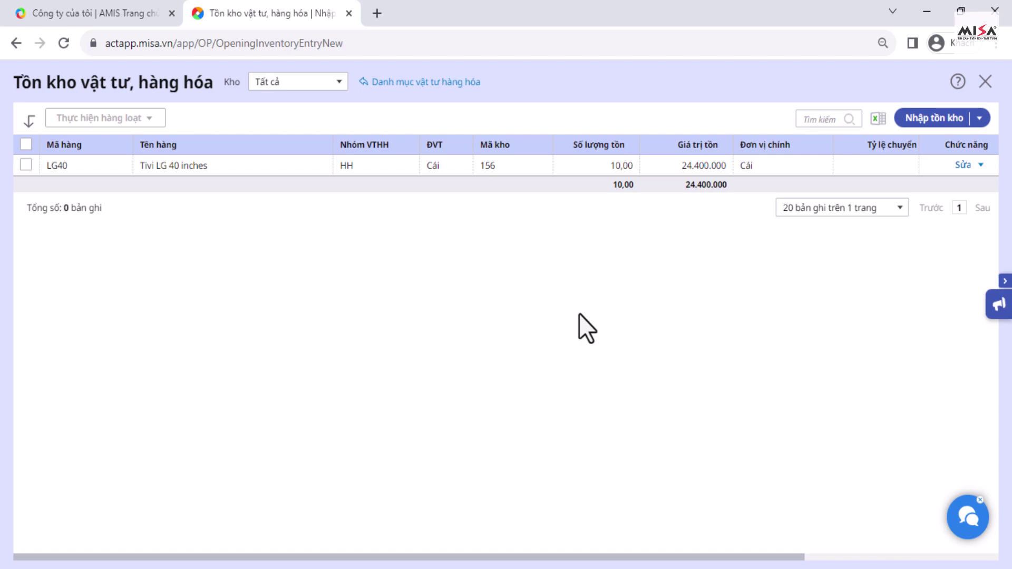
Step: Filter the opening stock list by warehouse 156 (Kho Hàng hóa) to review it, and close the list
click(339, 82)
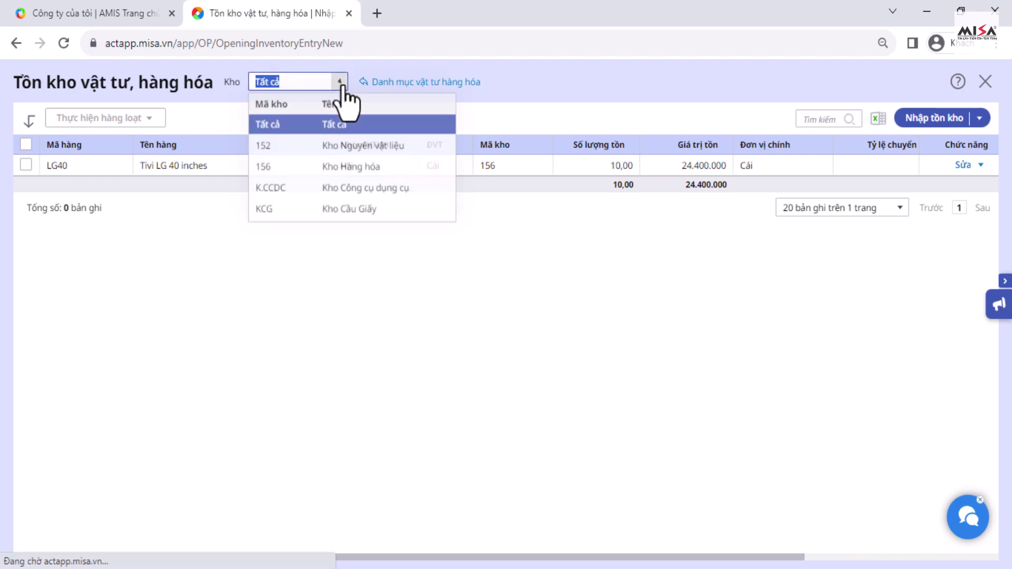
click(281, 170)
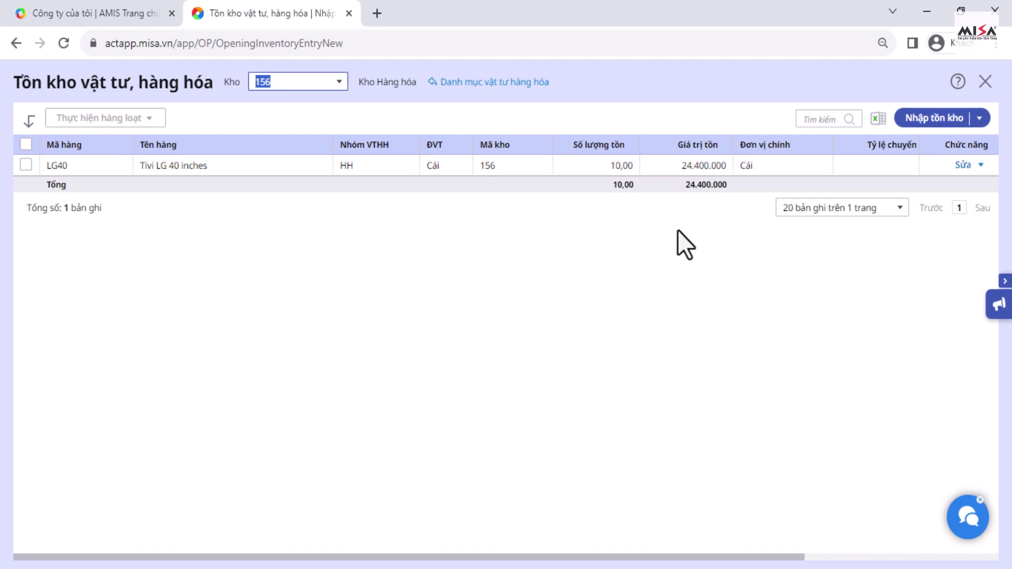
click(986, 83)
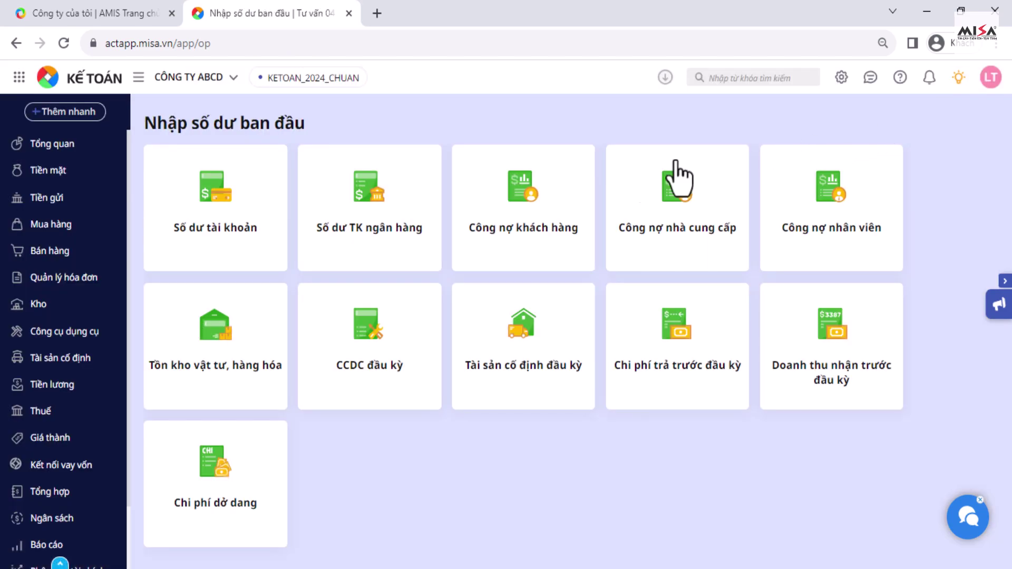
Step: Add a row for account 1561 (Giá mua hàng hóa) to the VND account balances in Số dư tài khoản
click(252, 236)
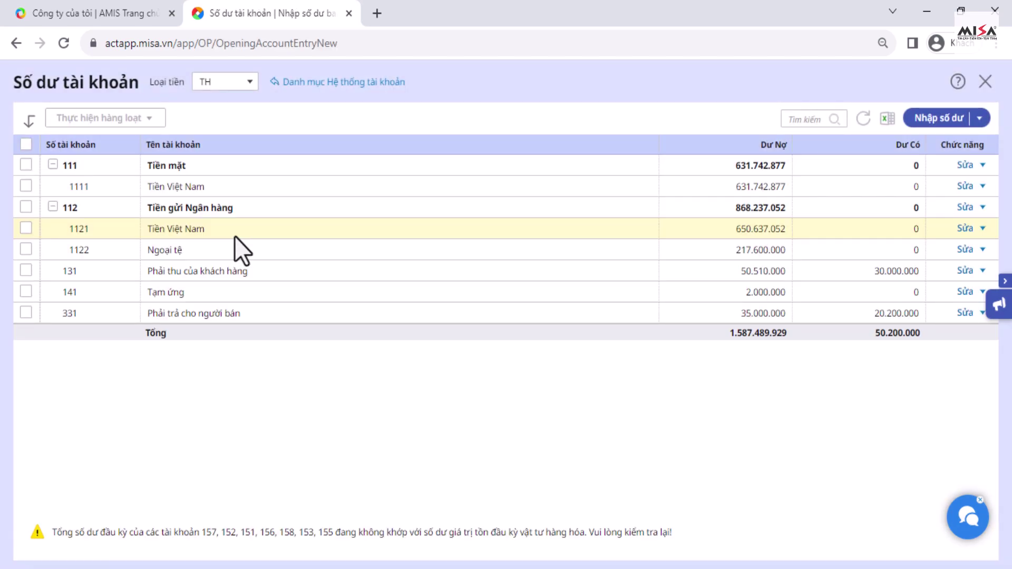
click(928, 119)
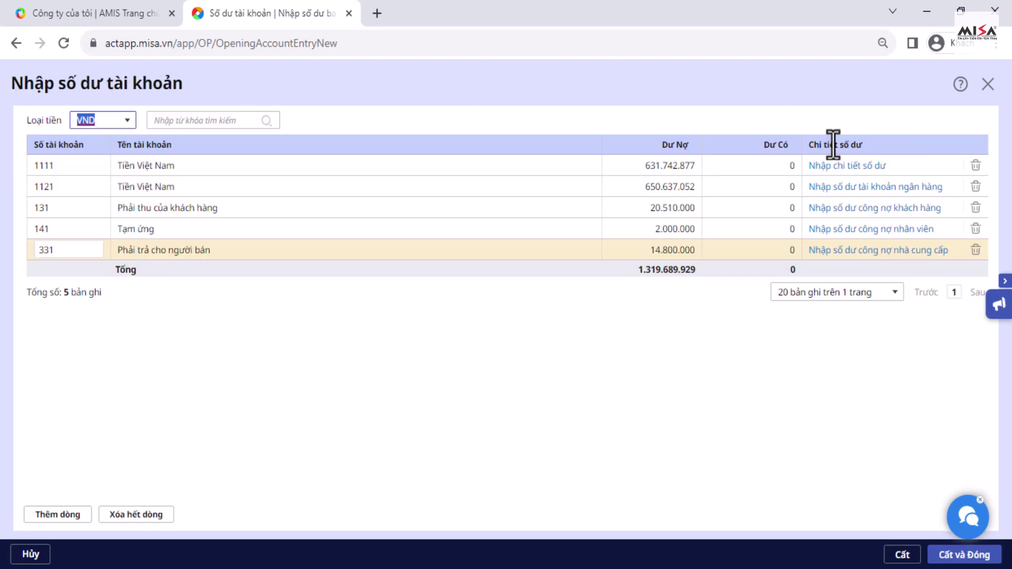
click(78, 516)
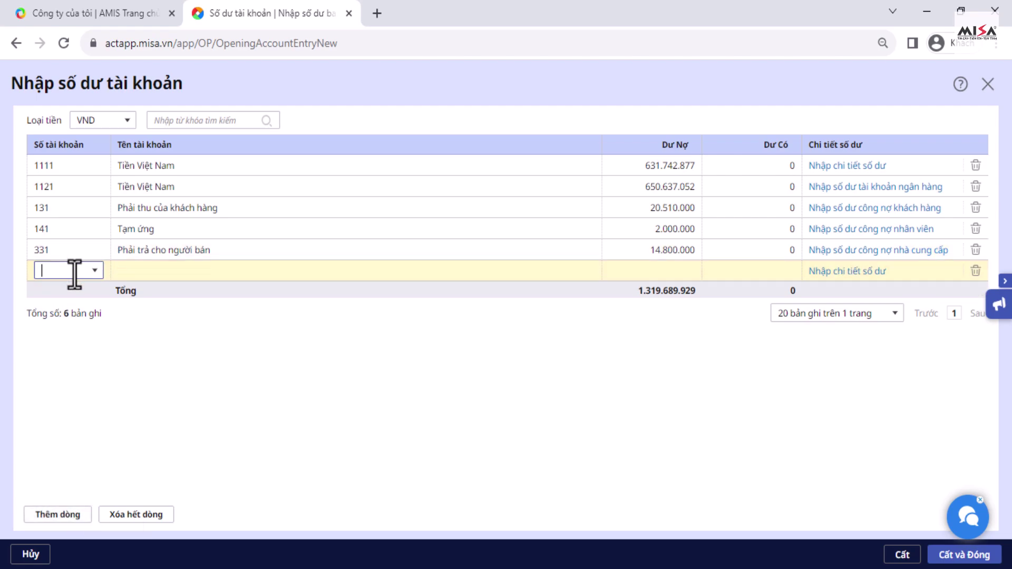
text(156)
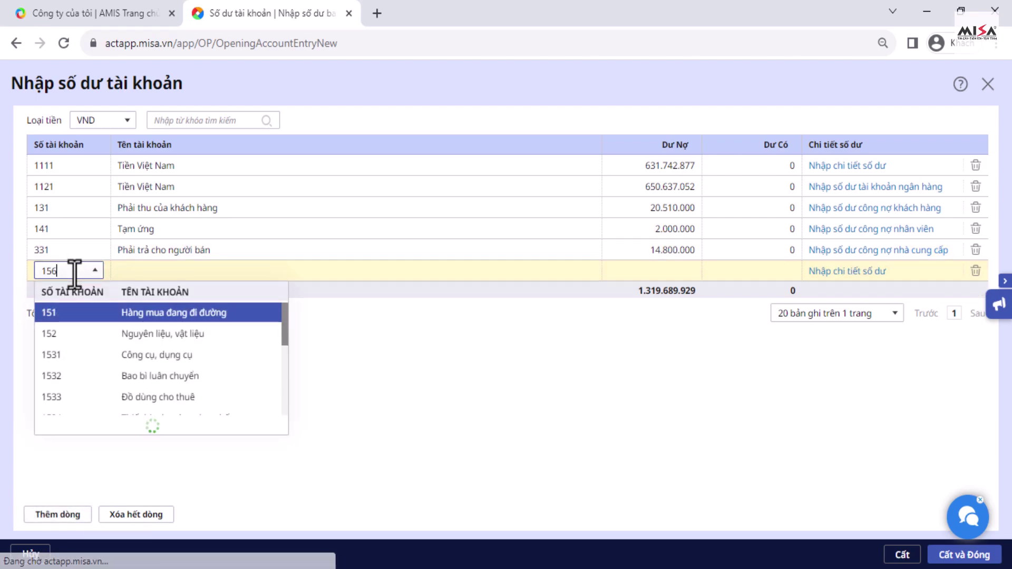
click(85, 317)
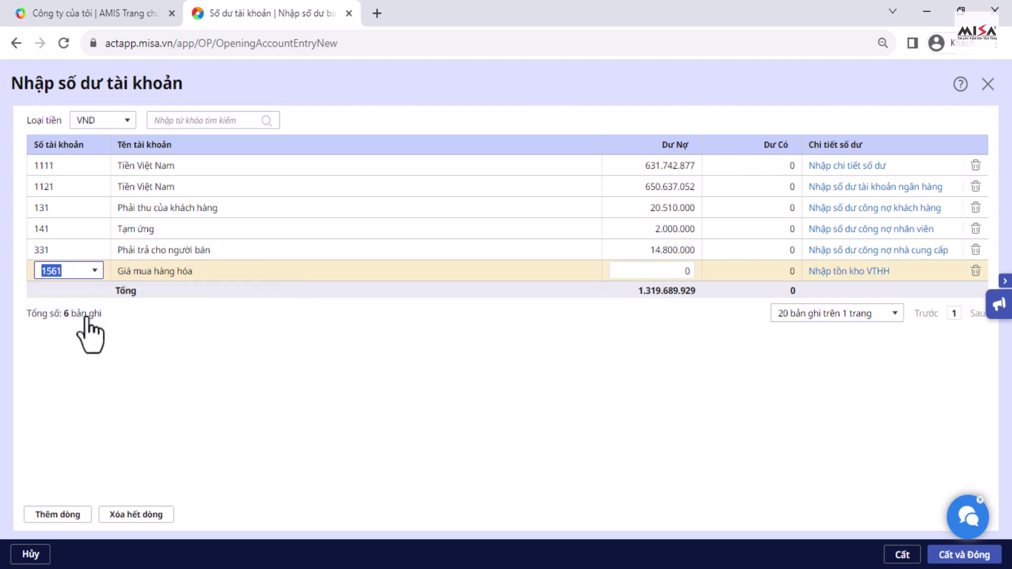
Step: Set the Dư Nợ balance of account 1561 (Giá mua hàng hóa) to 24.400.000
click(650, 270)
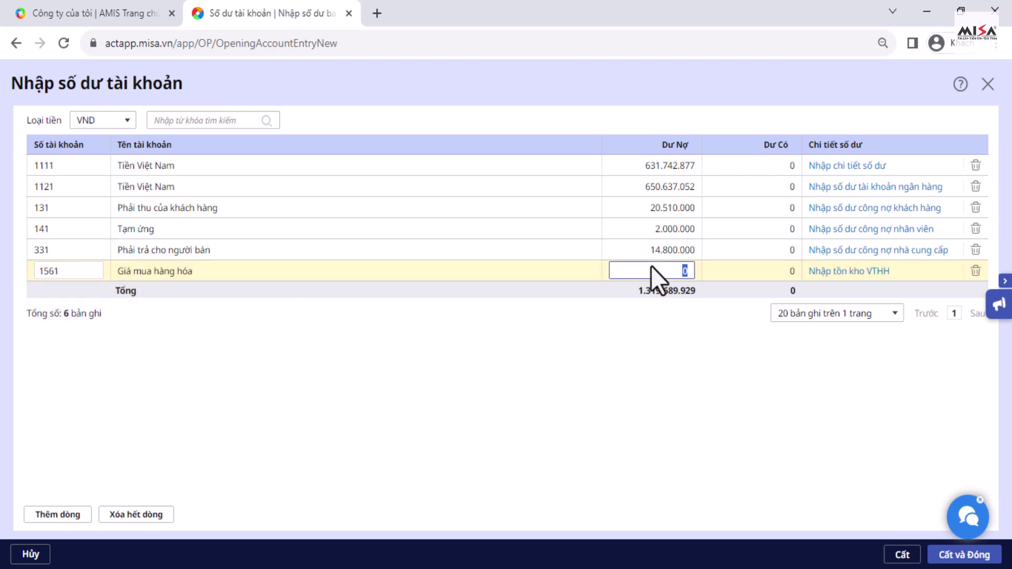
text(24.400.000)
click(721, 319)
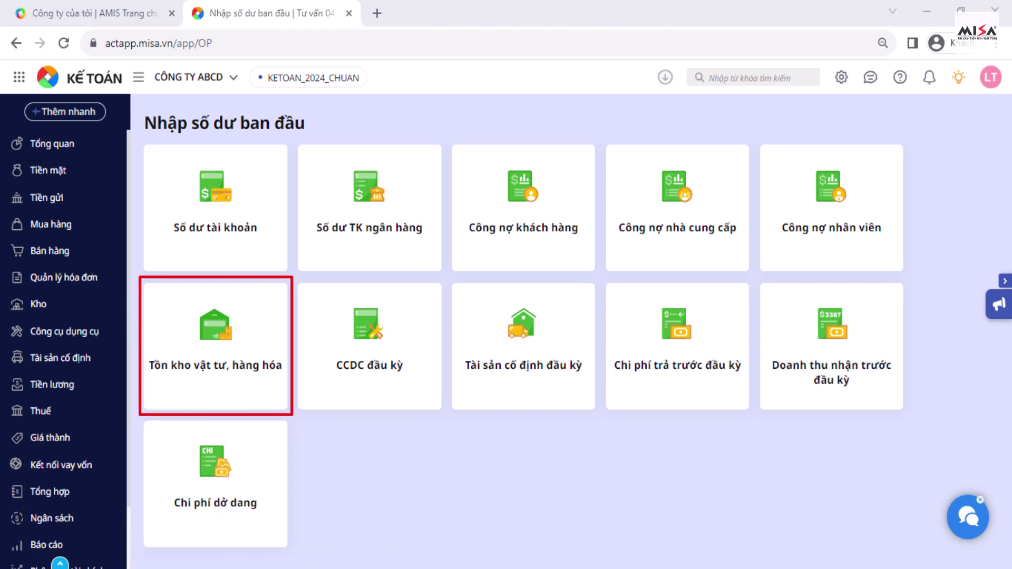
Step: Start an opening entry in Tài sản cố định đầu kỳ with Ngày ghi tăng 01/01/2020, Mã tài sản OTO9, and Tên tài sản Ô tô 9 chỗ
click(510, 375)
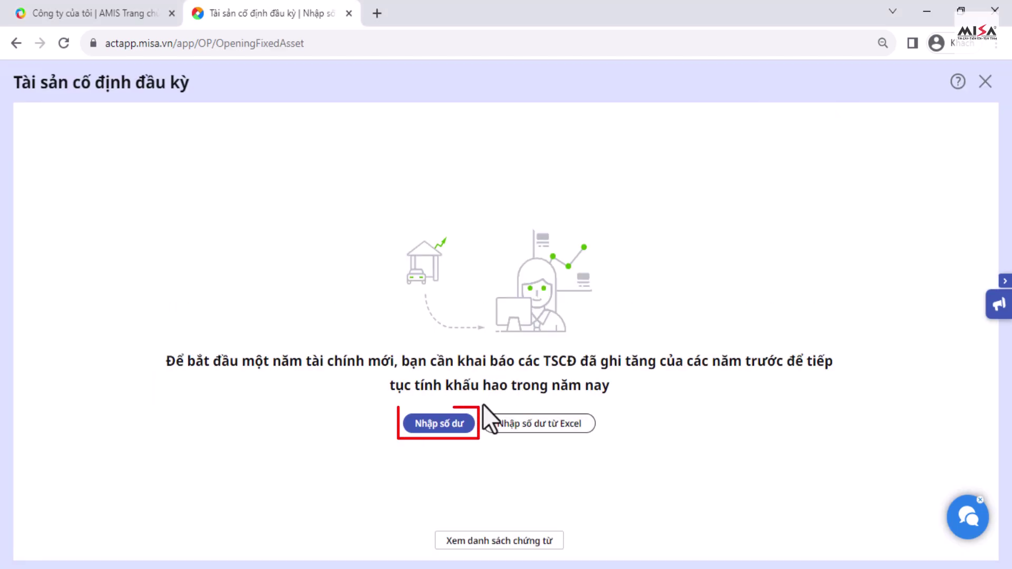
click(436, 425)
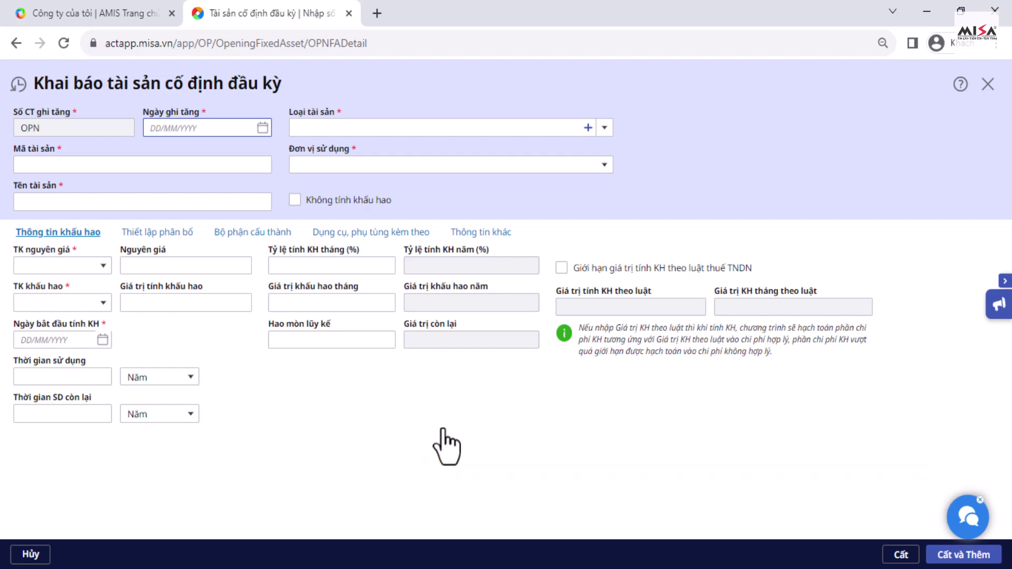
text(01/01/2020)
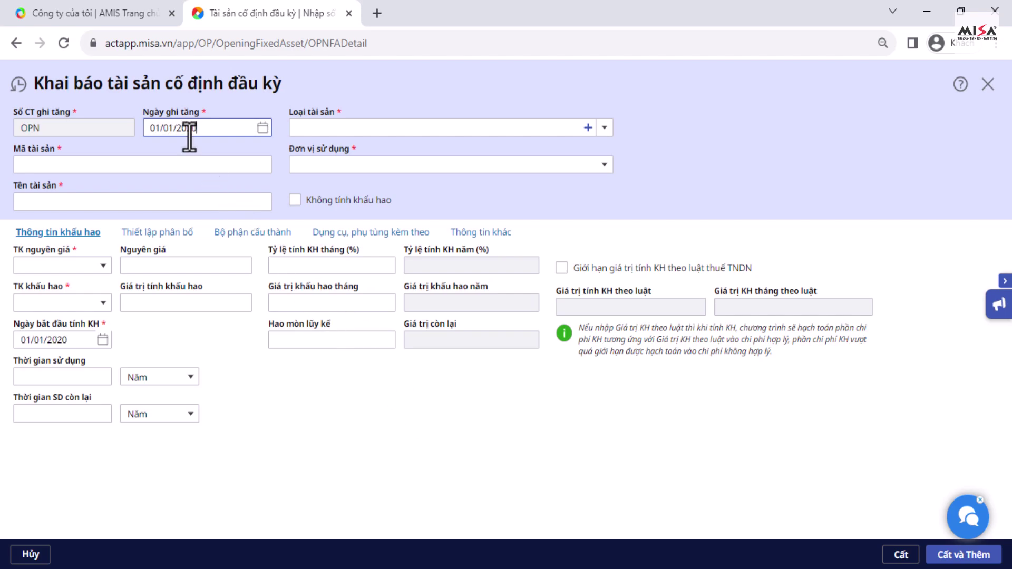
click(165, 172)
text(ÔT)
text(O9)
click(144, 200)
text(Ô tô 9 chỗ)
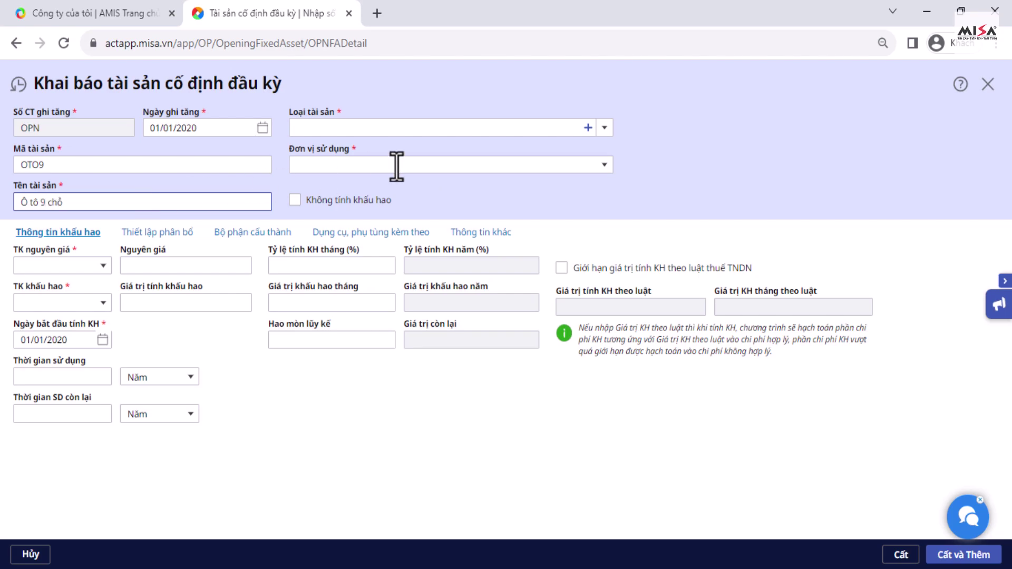
Step: Set Loại tài sản to Phương tiện vận tải, truyền dẫn and Đơn vị sử dụng to Phòng kinh doanh, leaving Không tính khấu hao off
click(605, 127)
scroll(569, 216, up, 2)
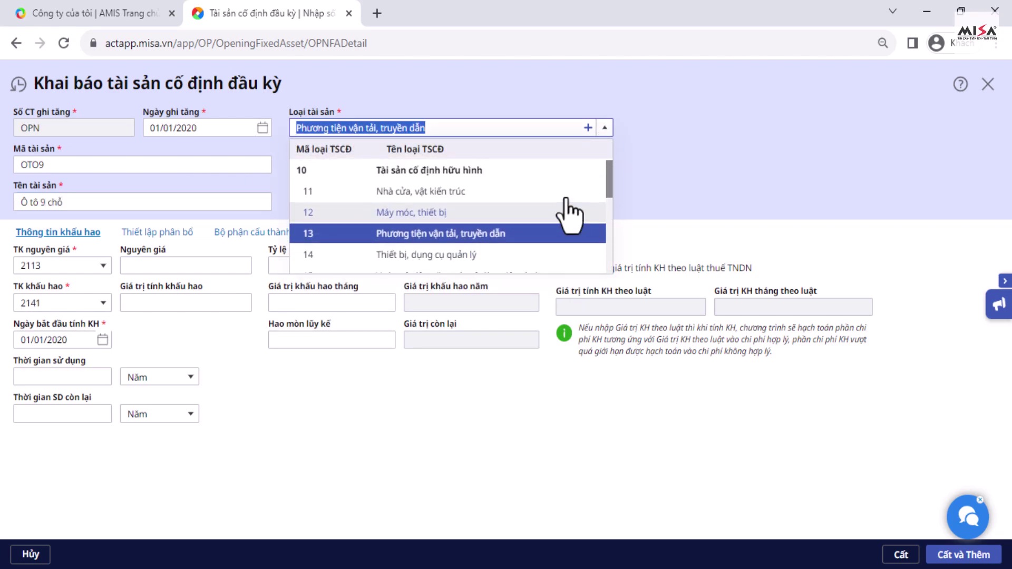
scroll(567, 213, down, 5)
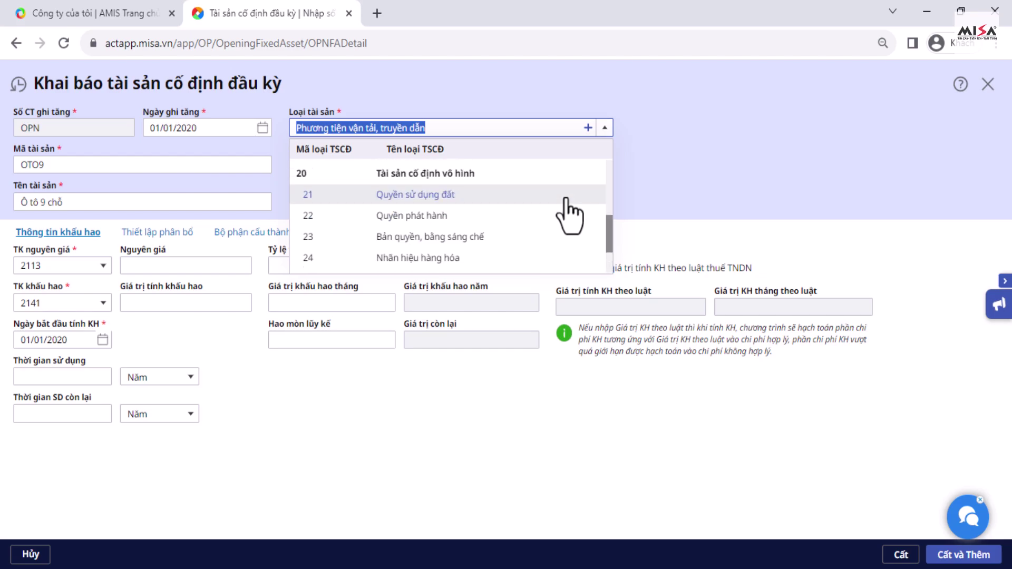
scroll(578, 197, up, 5)
click(605, 164)
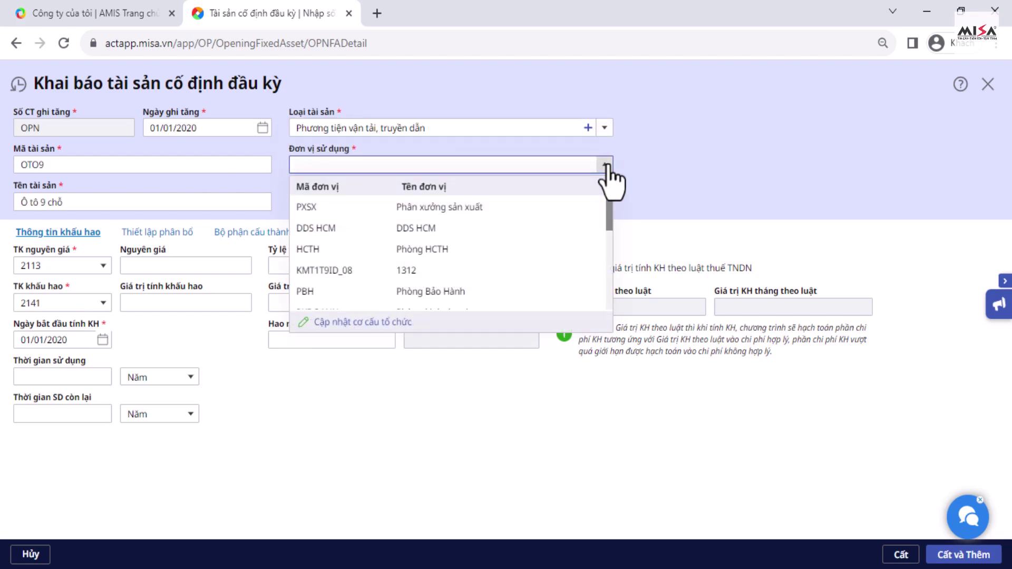
scroll(583, 219, down, 3)
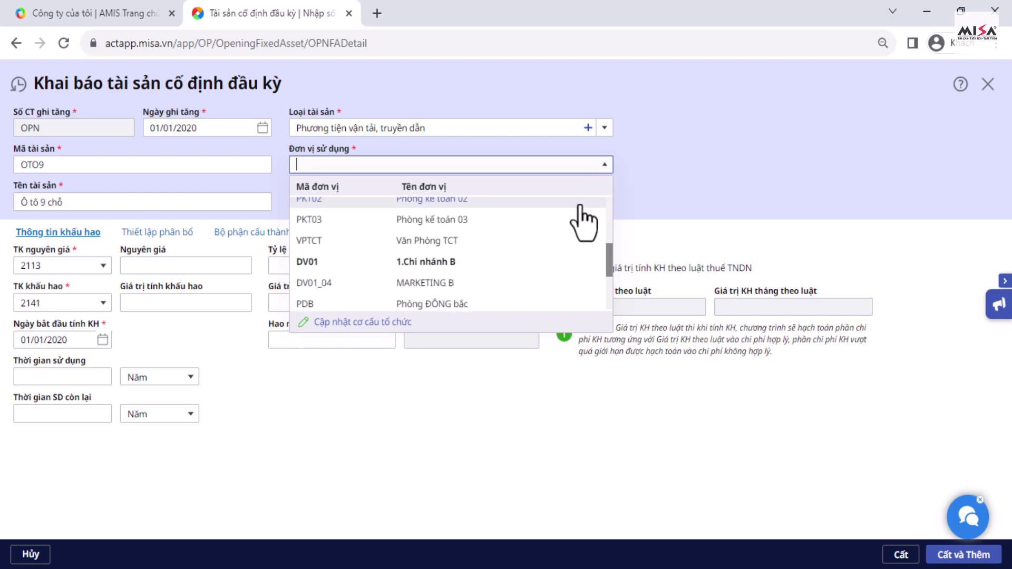
scroll(527, 261, up, 2)
click(422, 234)
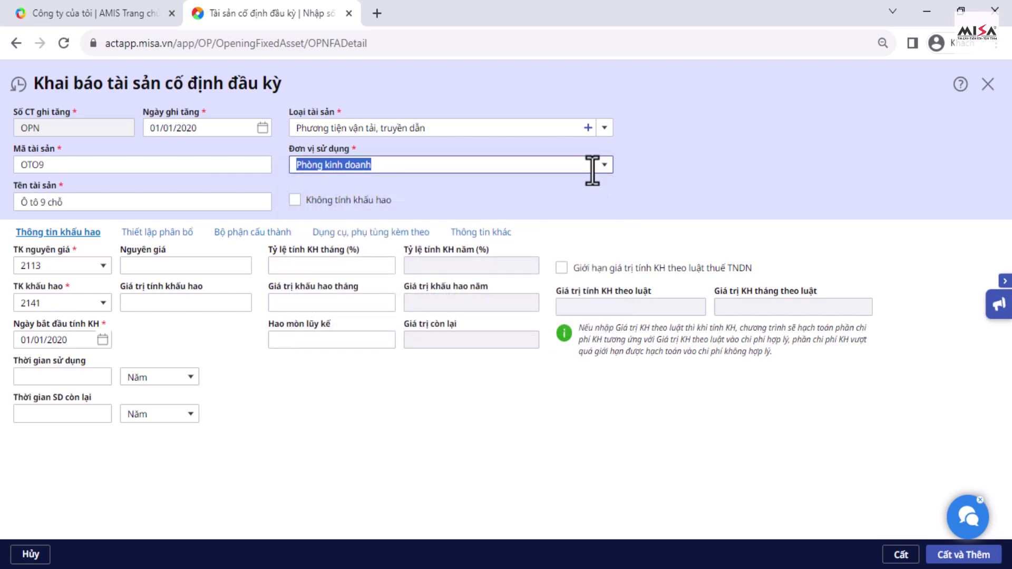
click(567, 185)
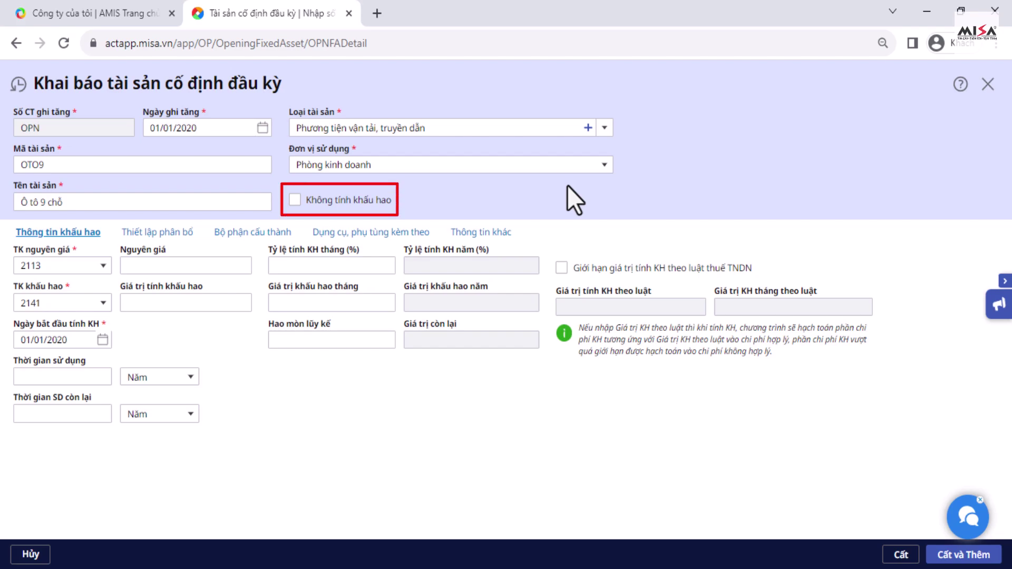
click(294, 200)
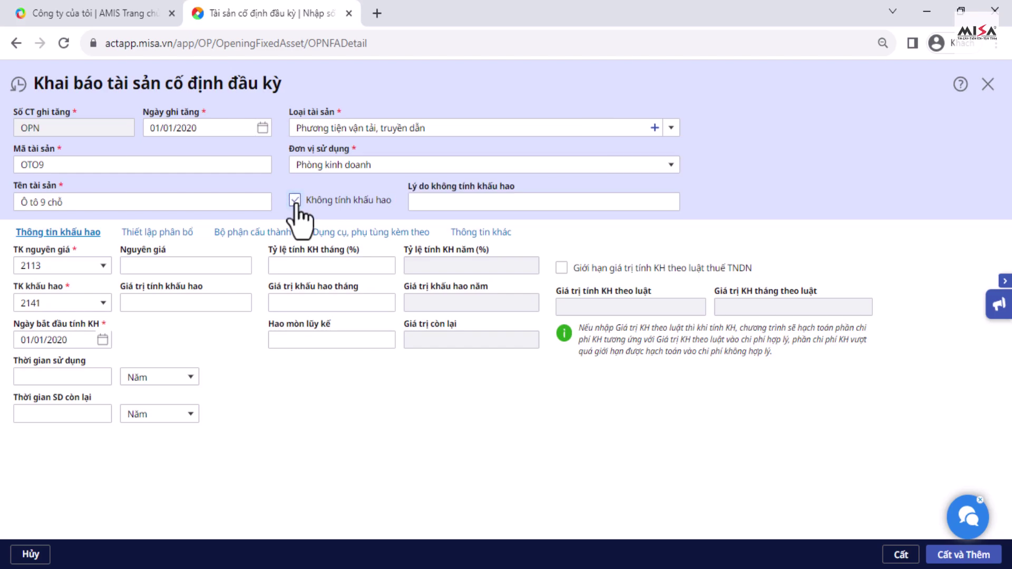
click(295, 200)
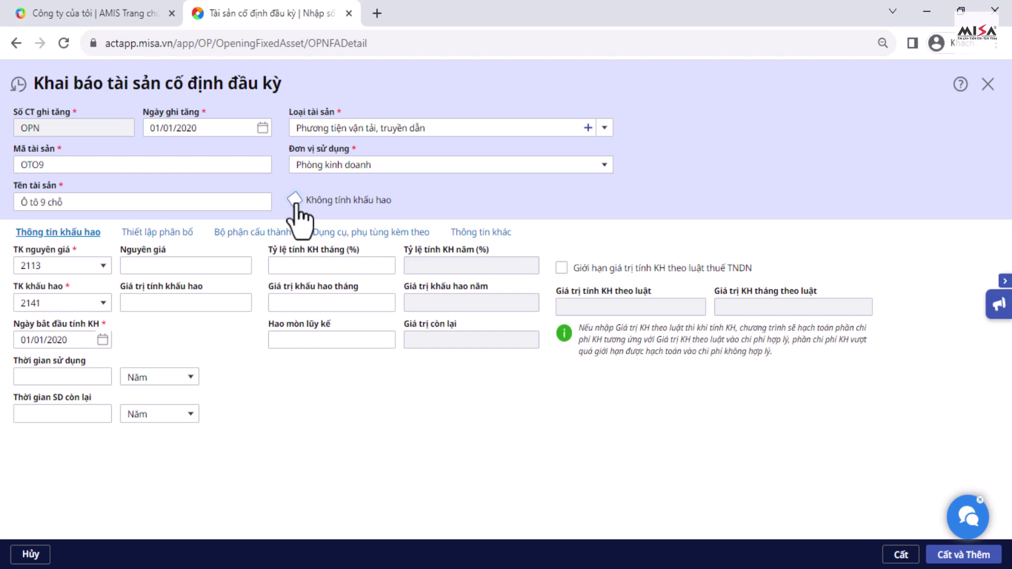
Step: Set the car's Nguyên giá to 2.000.000.000 with TK nguyên giá 2113
click(103, 266)
click(121, 303)
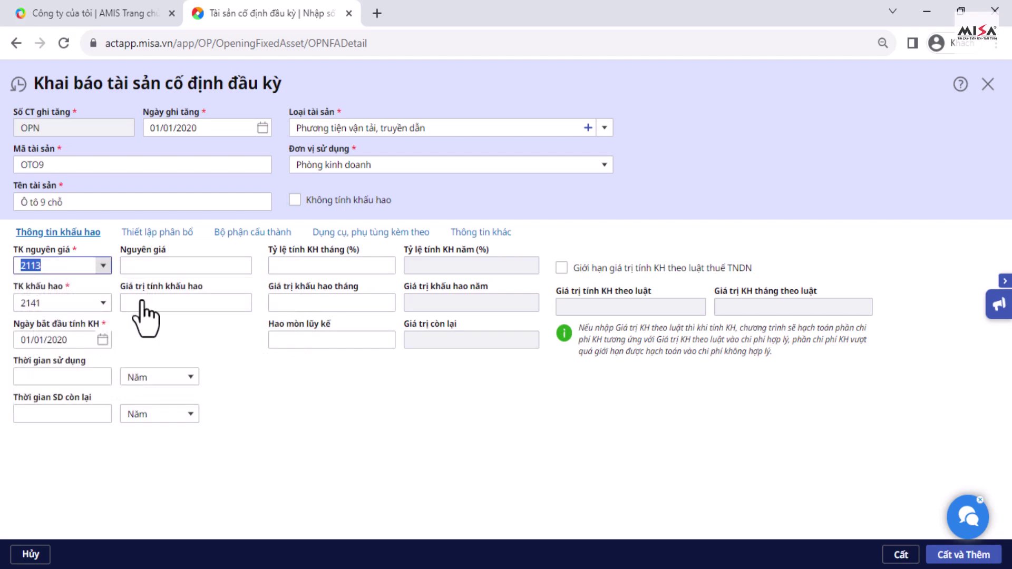
key(Tab)
text(2.000.000.000)
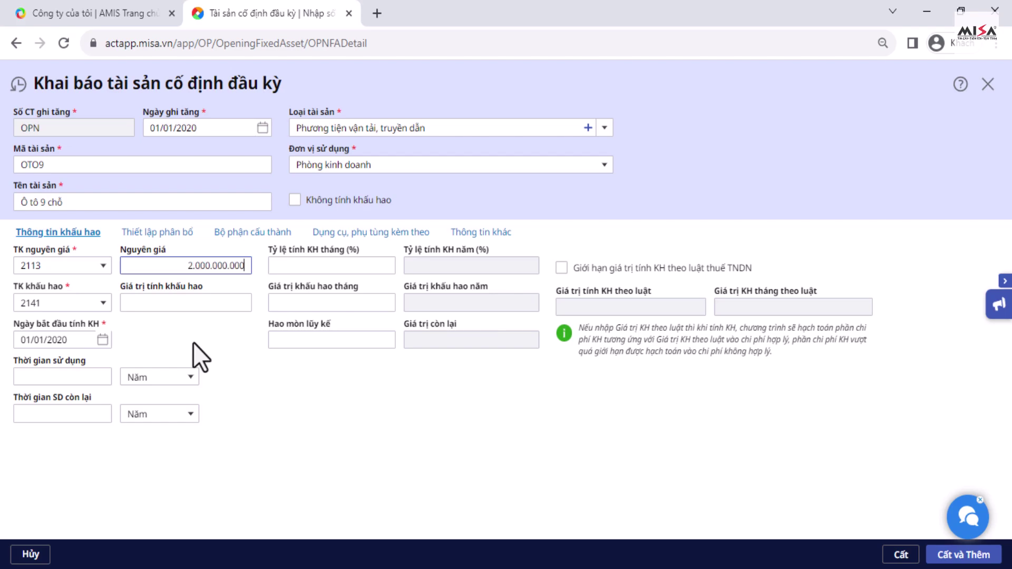
Step: Keep TK khấu hao 2141 and depreciation start date 01/01/2020, and set Thời gian sử dụng to 10 Năm
click(103, 309)
click(102, 305)
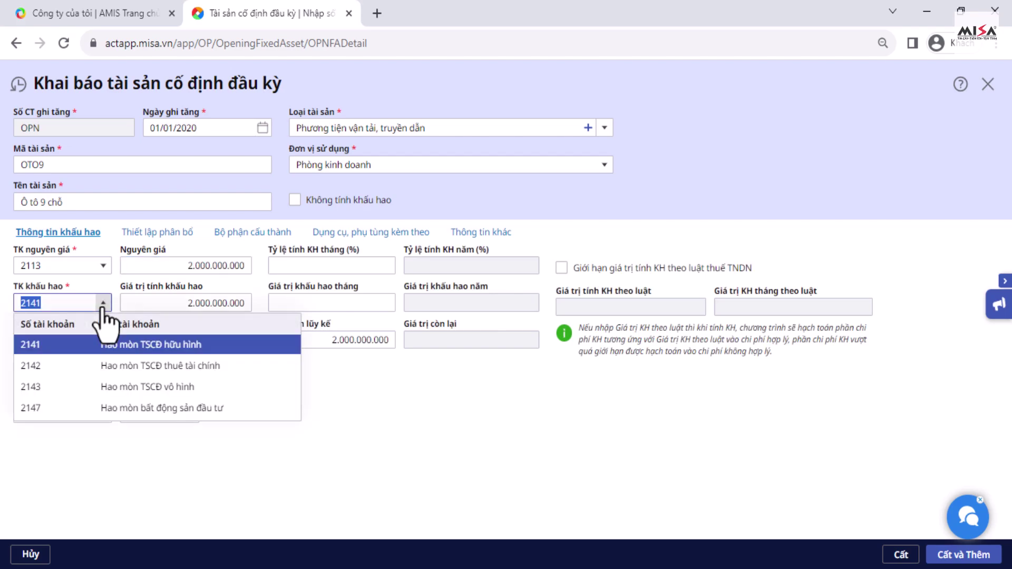
click(102, 304)
click(59, 340)
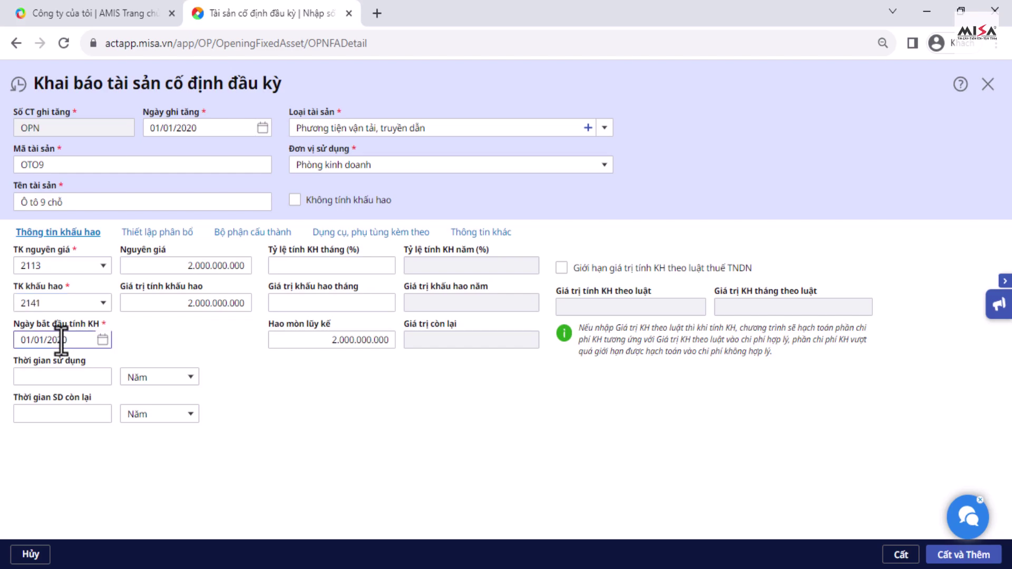
key(Tab)
text(10)
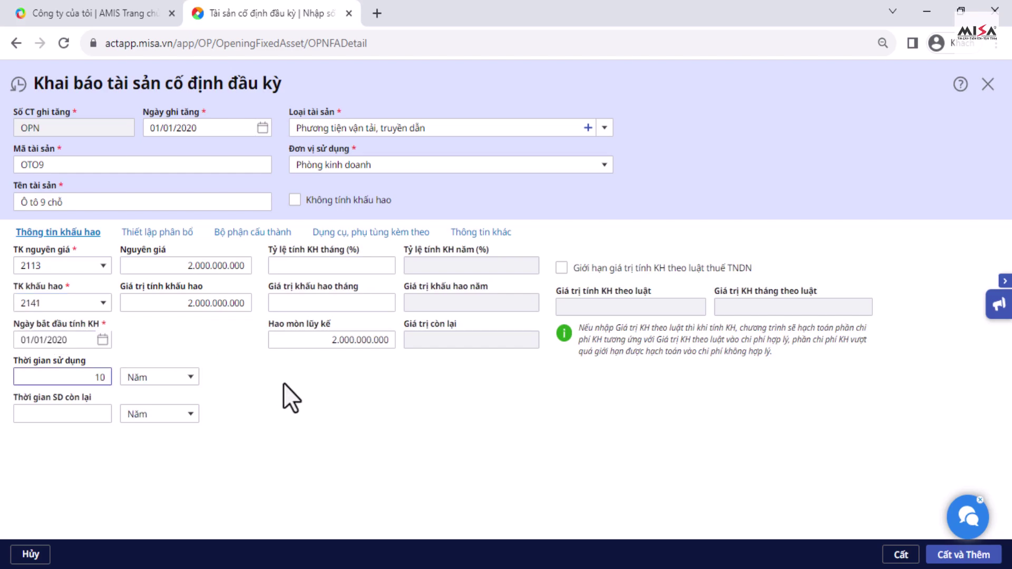
key(Tab)
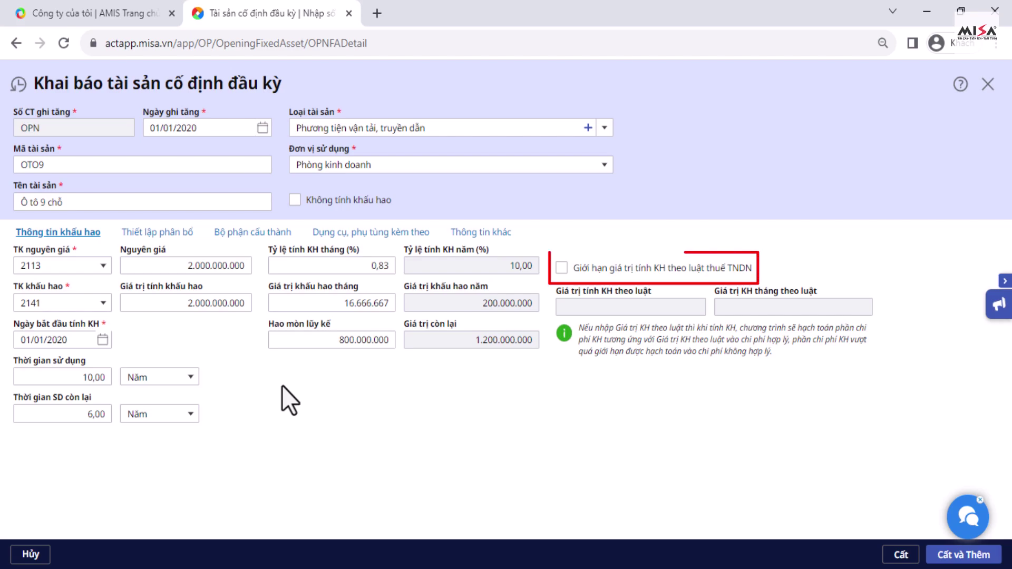
Step: Enable Giới hạn giá trị tính KH theo luật thuế TNDN and set Giá trị tính KH theo luật to 1.600.000.000
click(561, 268)
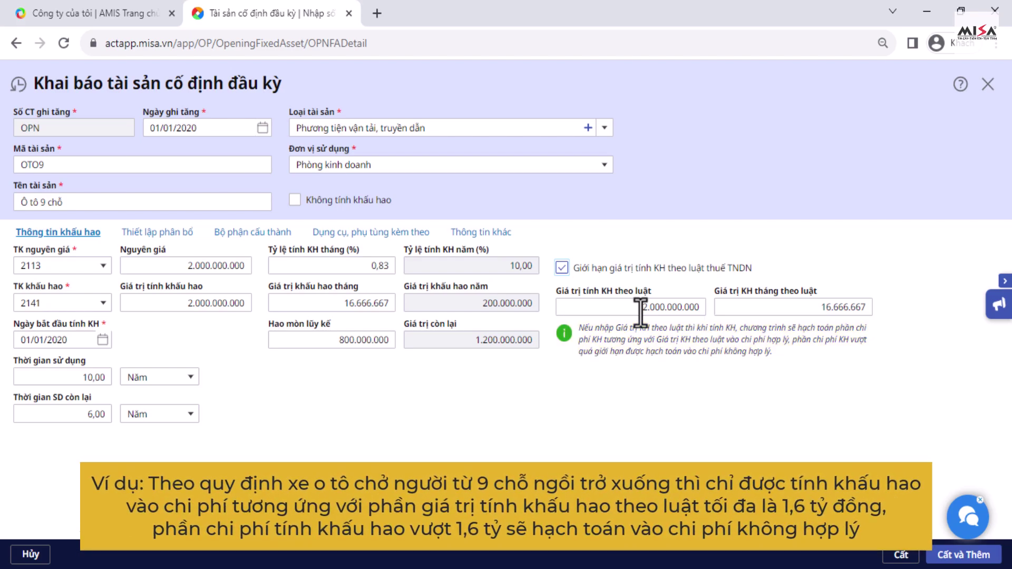
drag(641, 307, 701, 308)
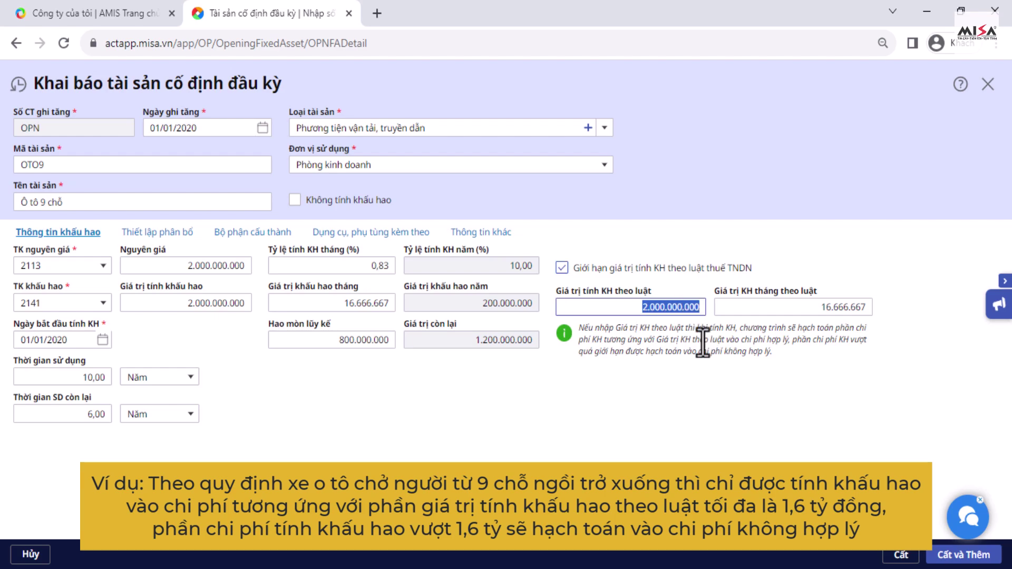
text(1)
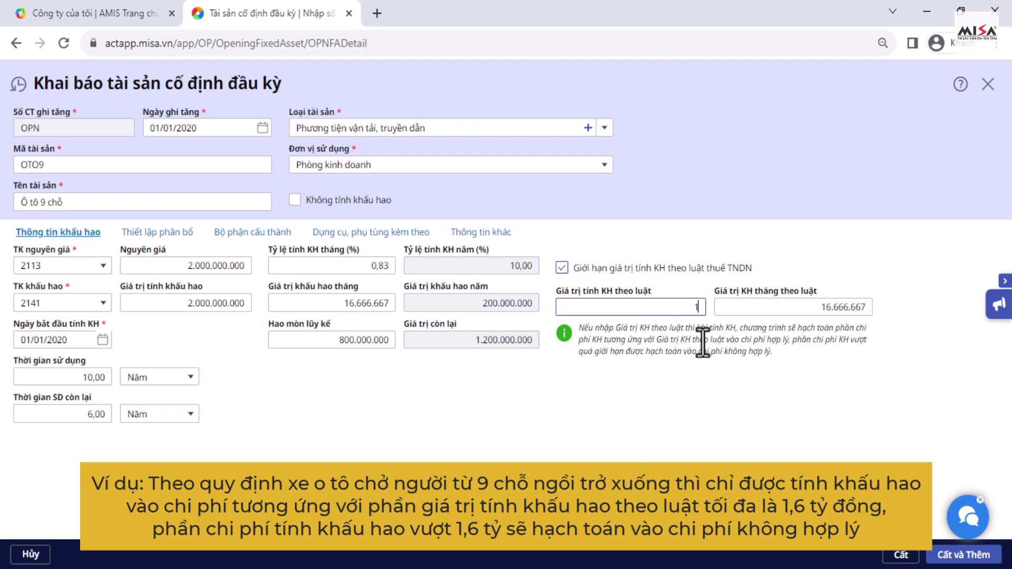
text(.600.000.000)
click(703, 367)
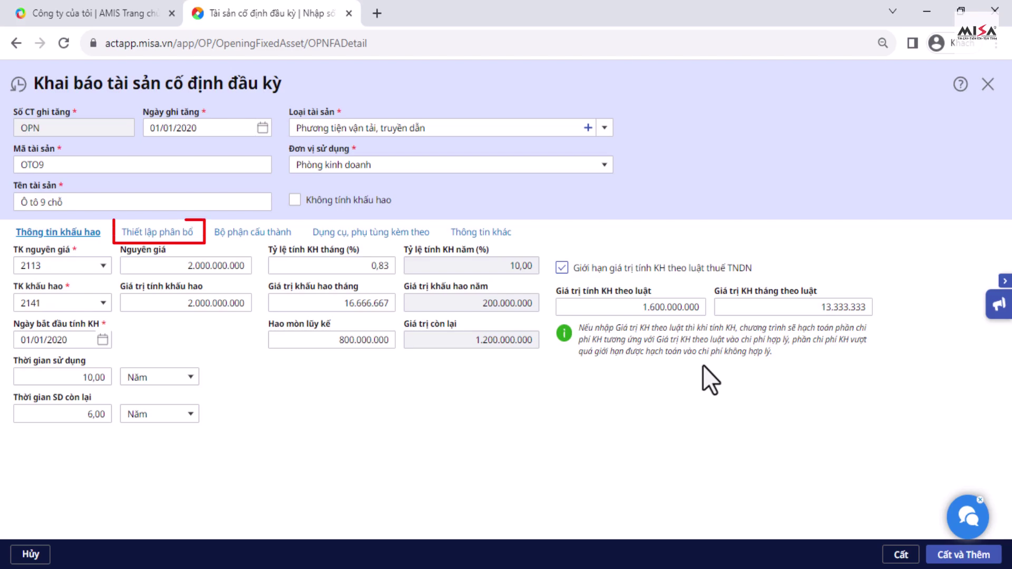
Step: Add a second row for PKT01 (Phòng kế toán 01) to the car's Thiết lập phân bổ
click(163, 235)
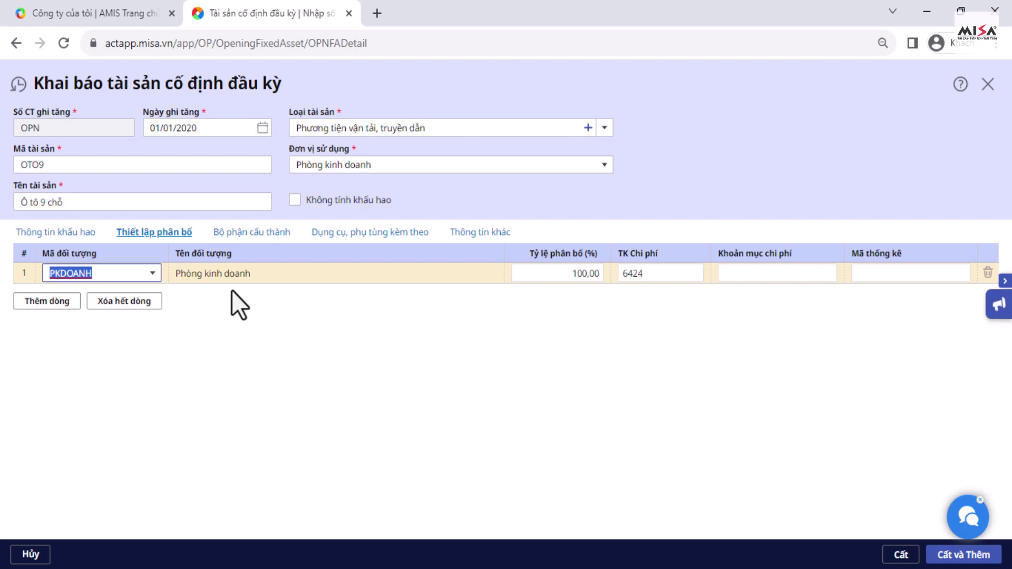
click(48, 303)
click(153, 294)
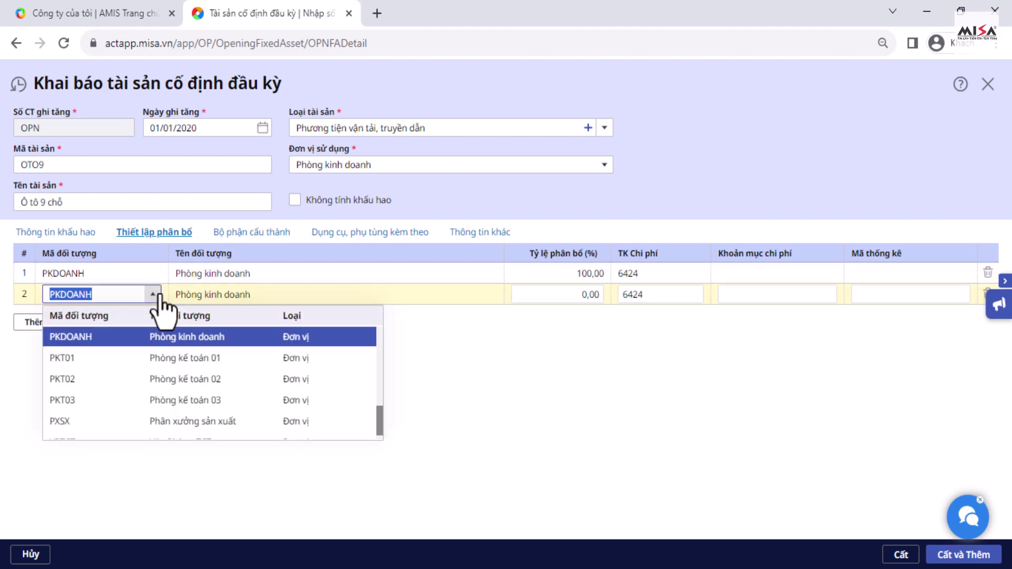
click(145, 361)
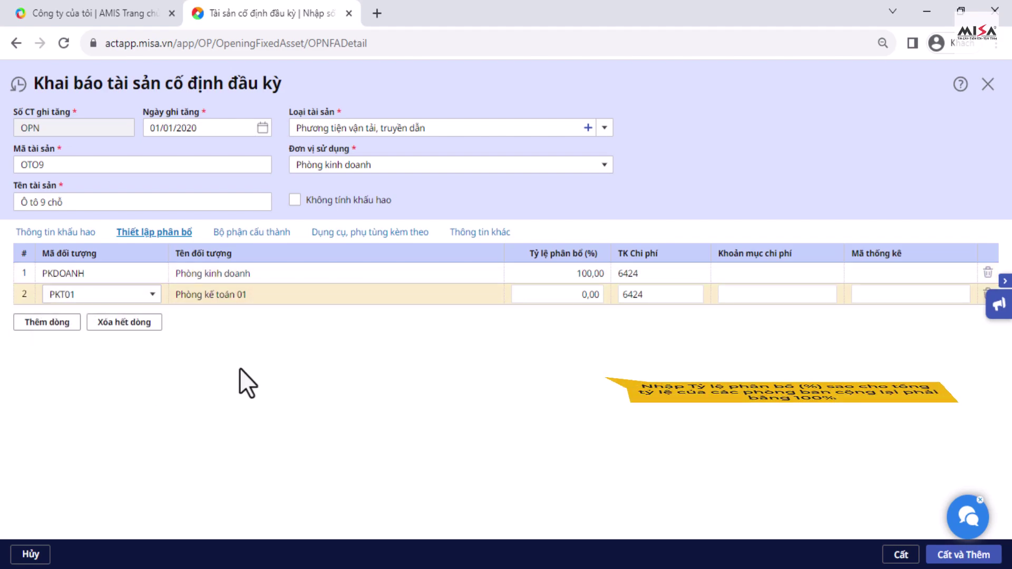
Step: Set Tỷ lệ phân bổ to 60 for Phòng kinh doanh and 40 for Phòng kế toán 01, keeping TK Chi phí 6424 for the latter
key(Up)
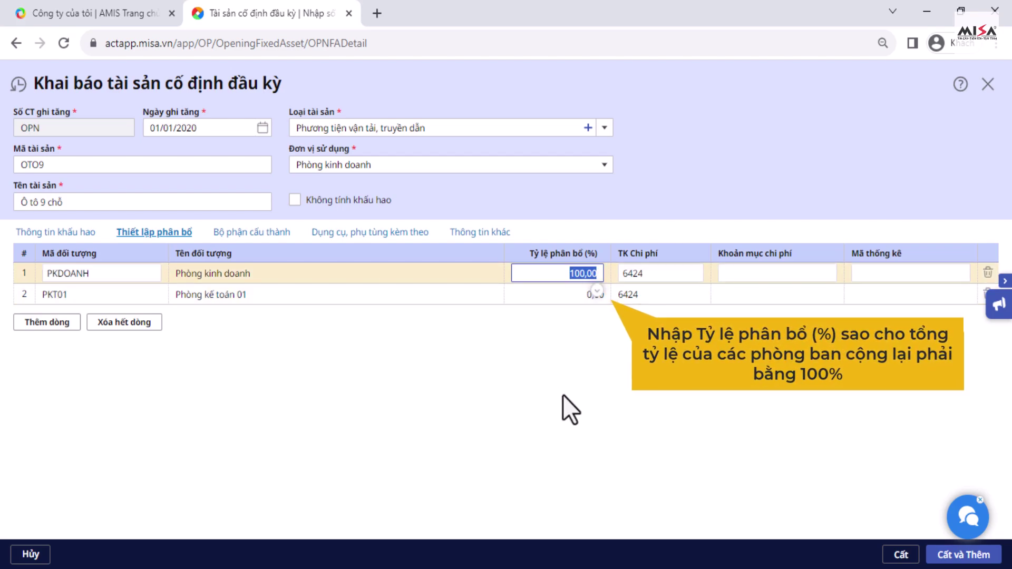
text(60)
click(568, 292)
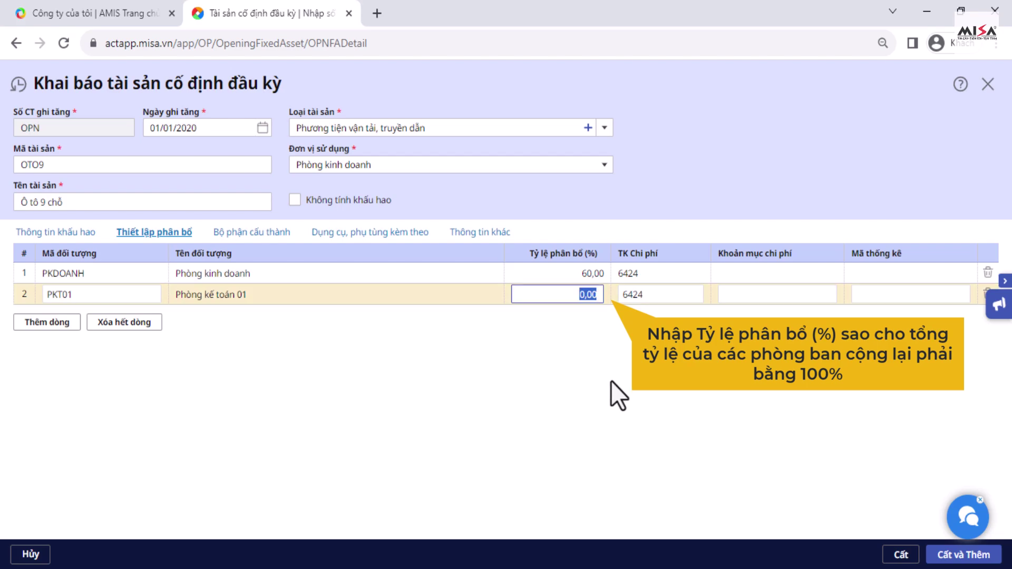
text(40)
key(Tab)
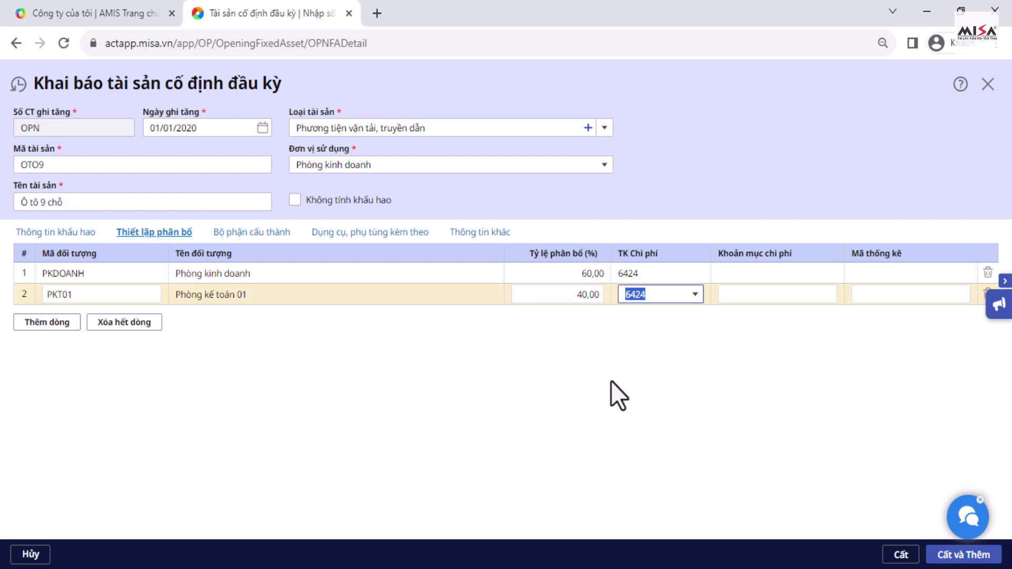
click(685, 294)
click(693, 293)
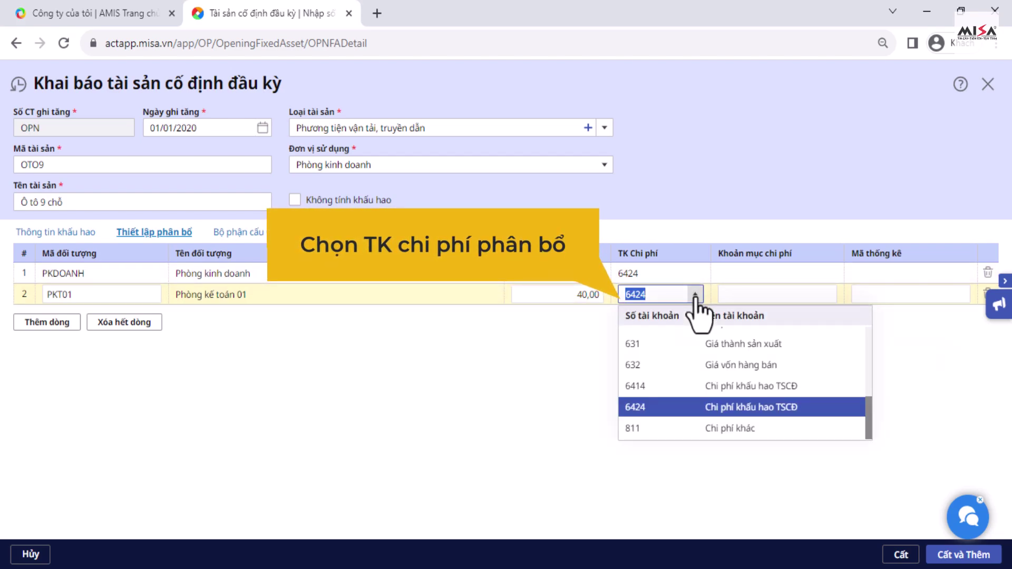
click(695, 295)
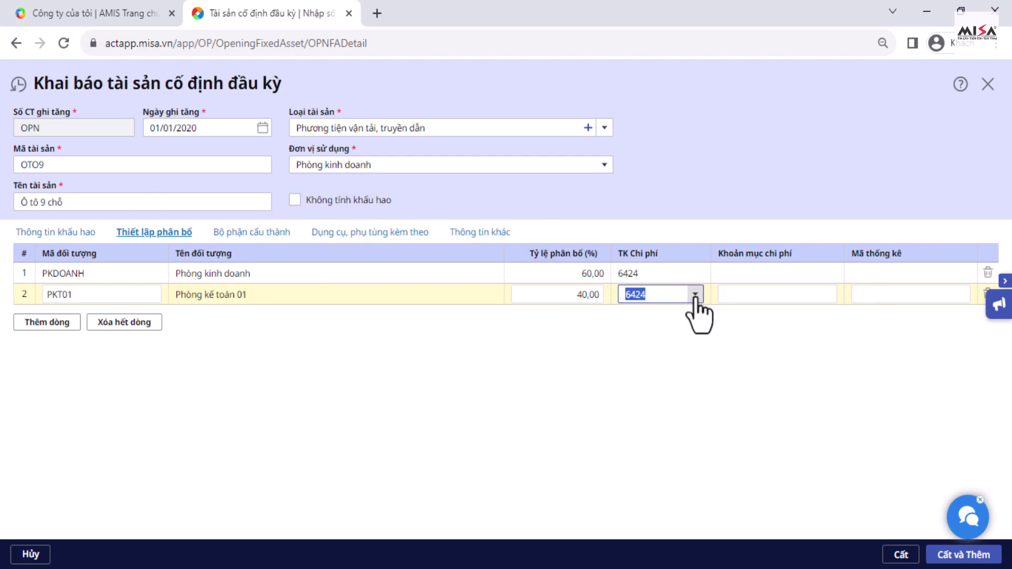
click(695, 328)
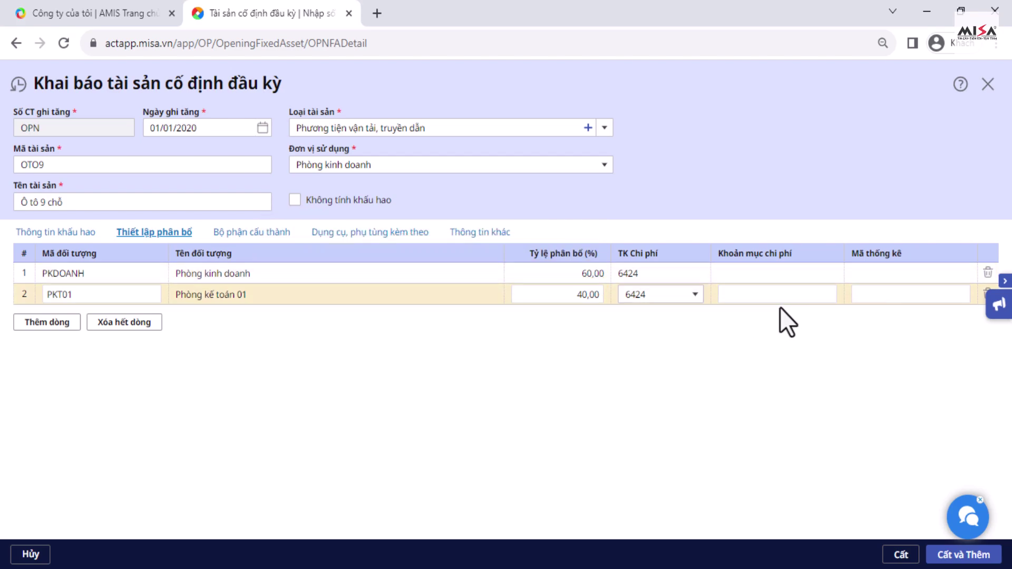
Step: Review the car's components, accessories, other information and depreciation details, and save the opening fixed asset declaration
click(237, 233)
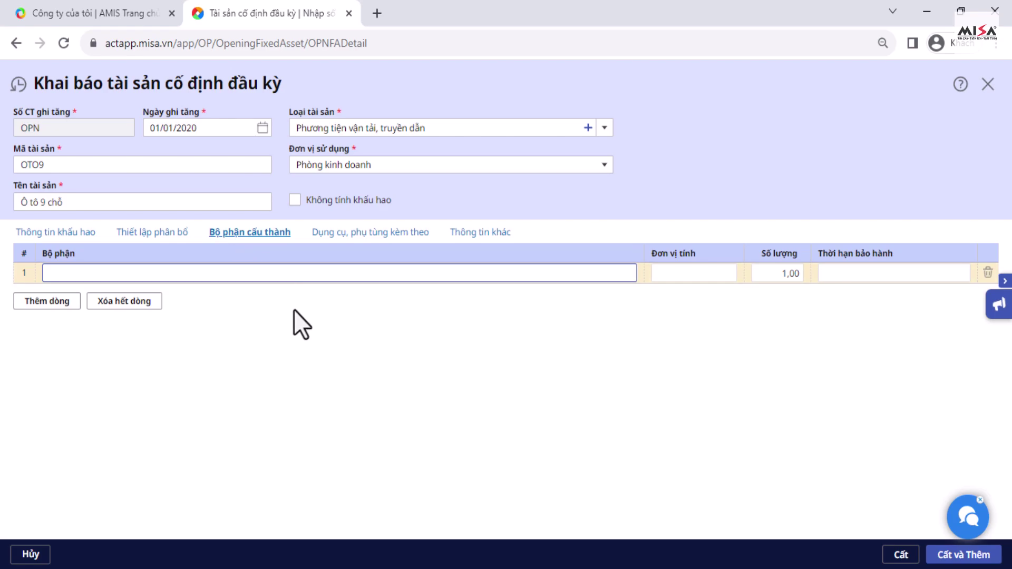
click(370, 233)
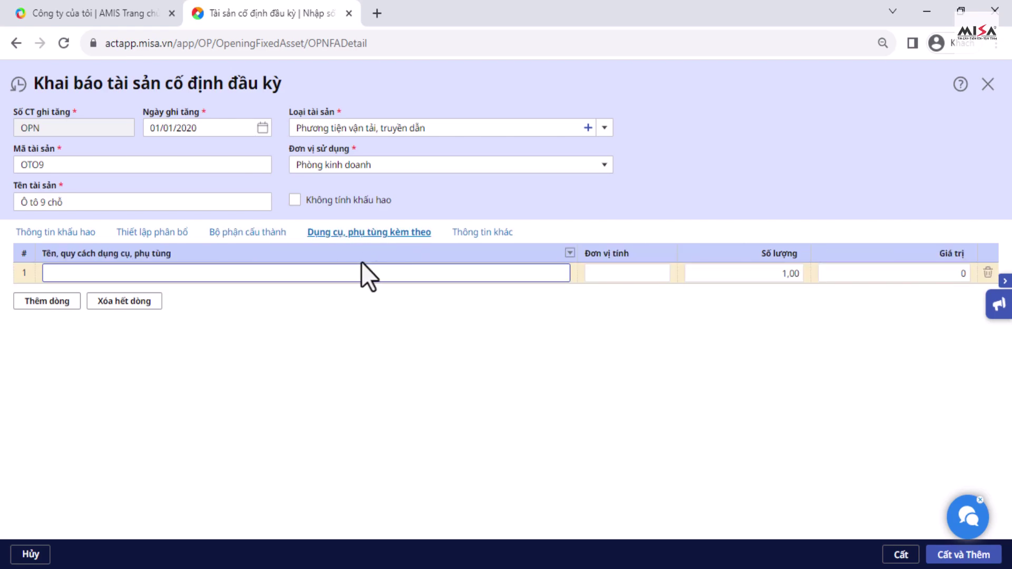
click(480, 233)
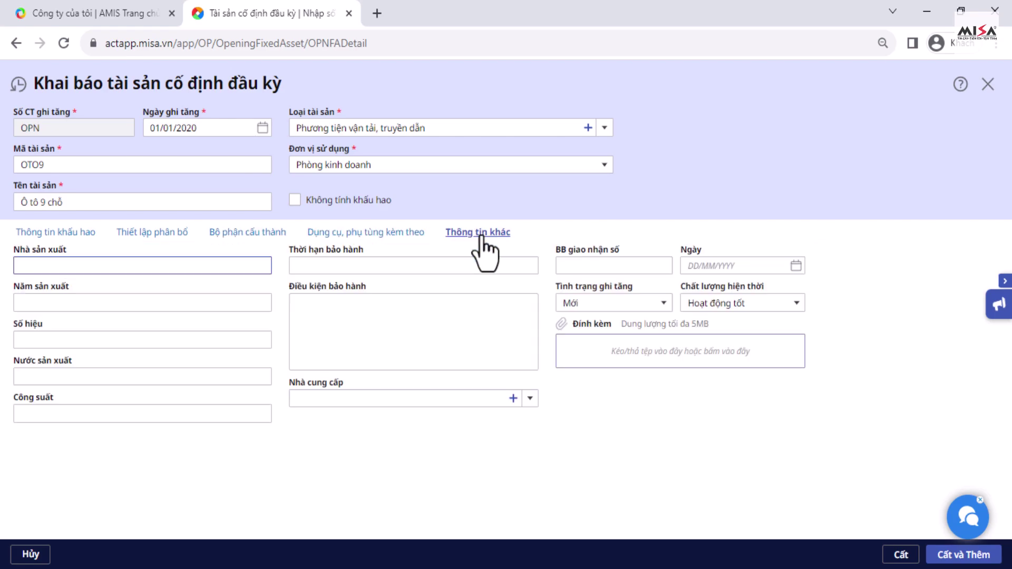
click(63, 234)
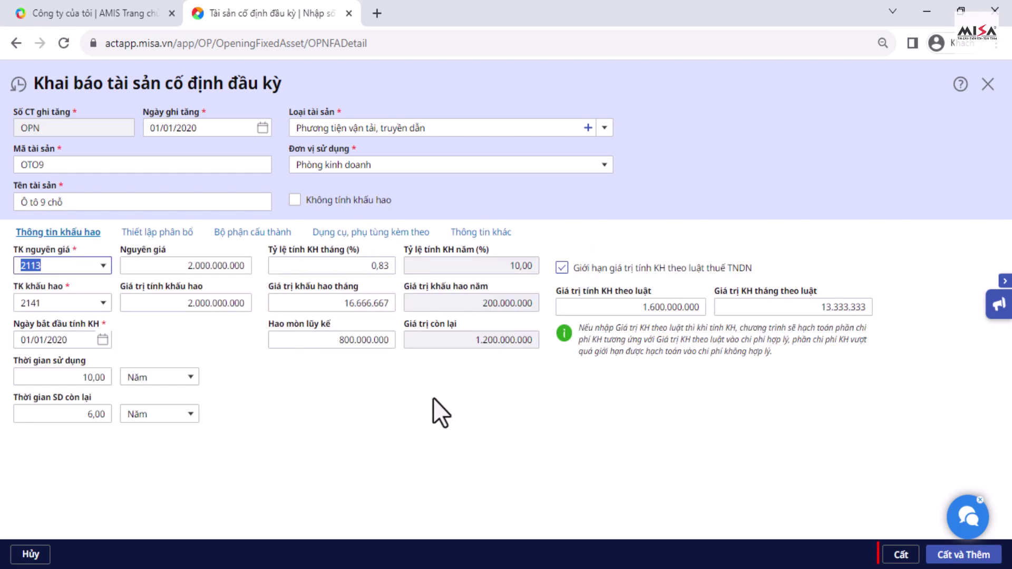
click(901, 555)
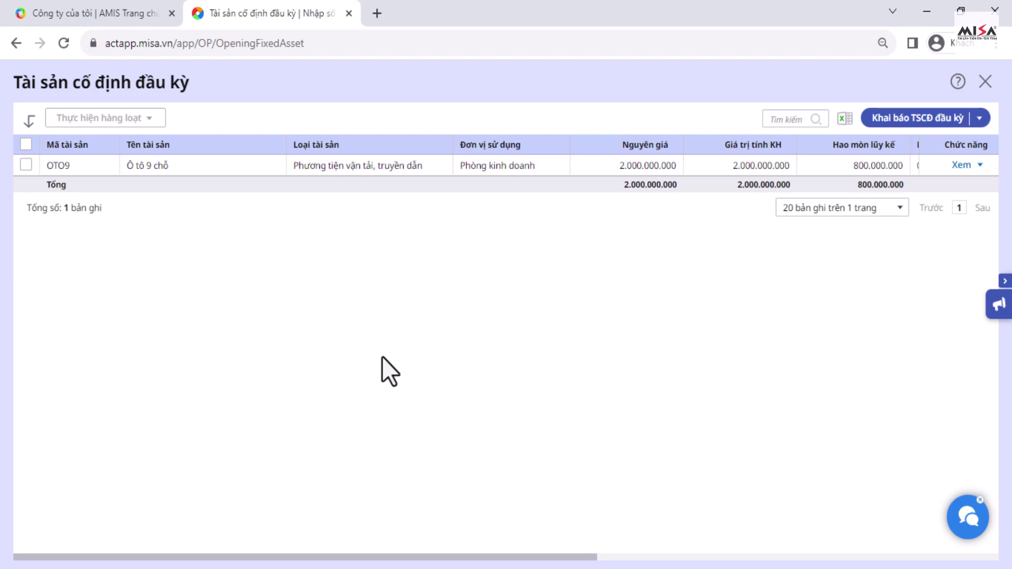
Step: In the VND opening account balances, add account 2113 with a Dư Nợ of 2.000.000.000
click(986, 81)
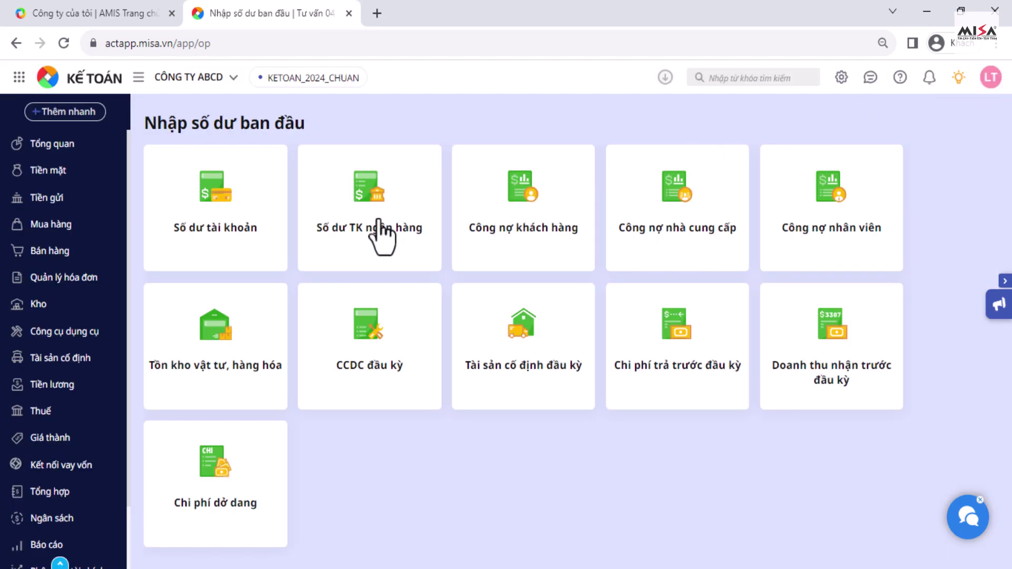
click(230, 236)
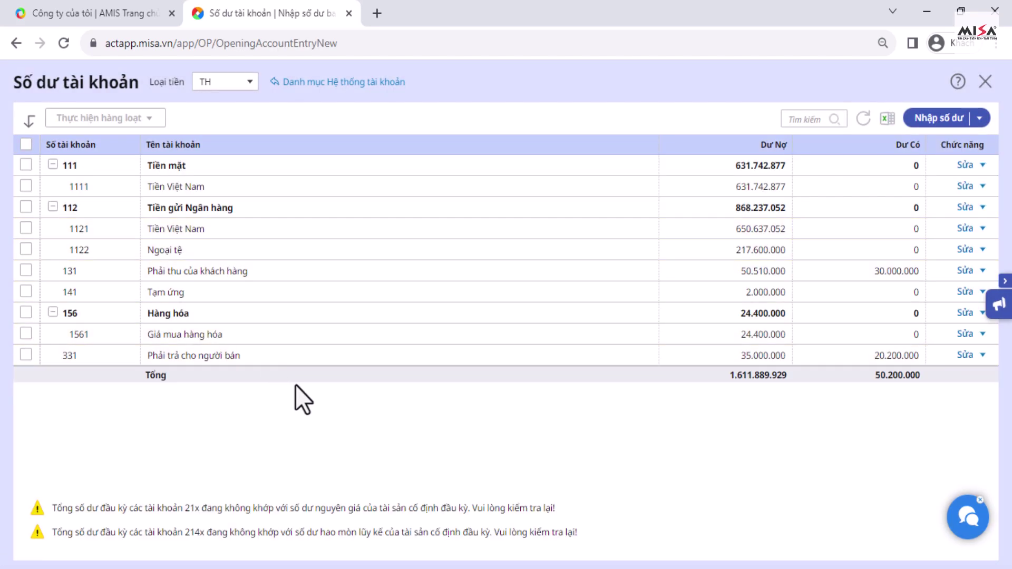
click(938, 118)
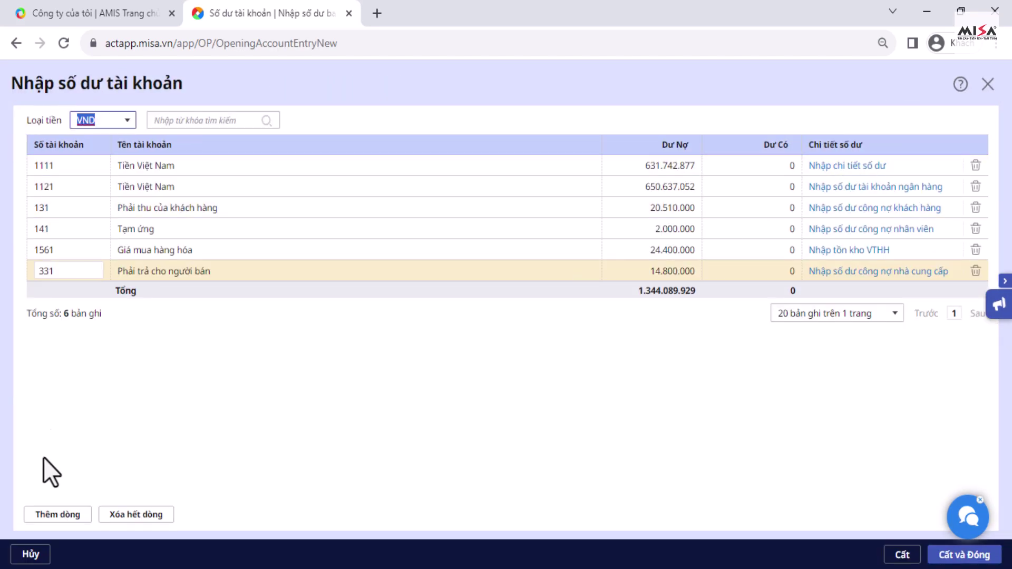
click(53, 514)
click(95, 292)
text(2113)
key(Tab)
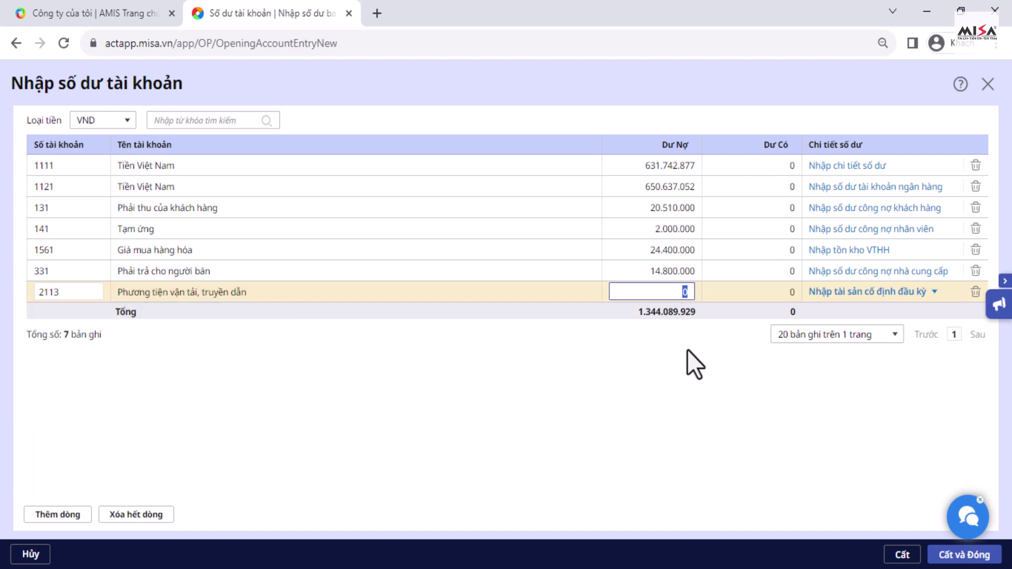
text(2.000.000.000)
Step: Add account 2141 (Hao mòn TSCĐ hữu hình) with a Dư Có of 800.000.000, and save and close the account balances
click(57, 514)
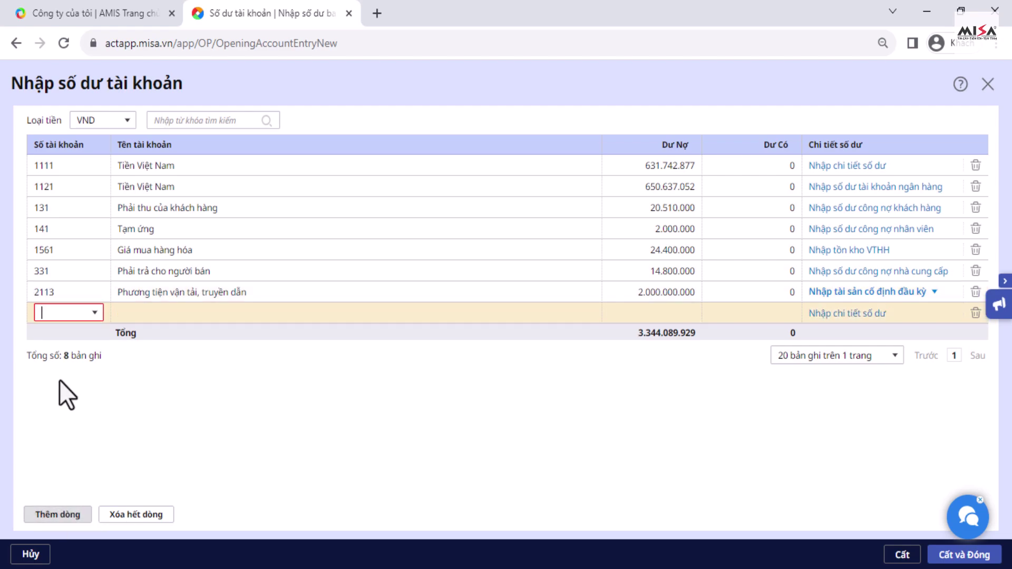
text(214)
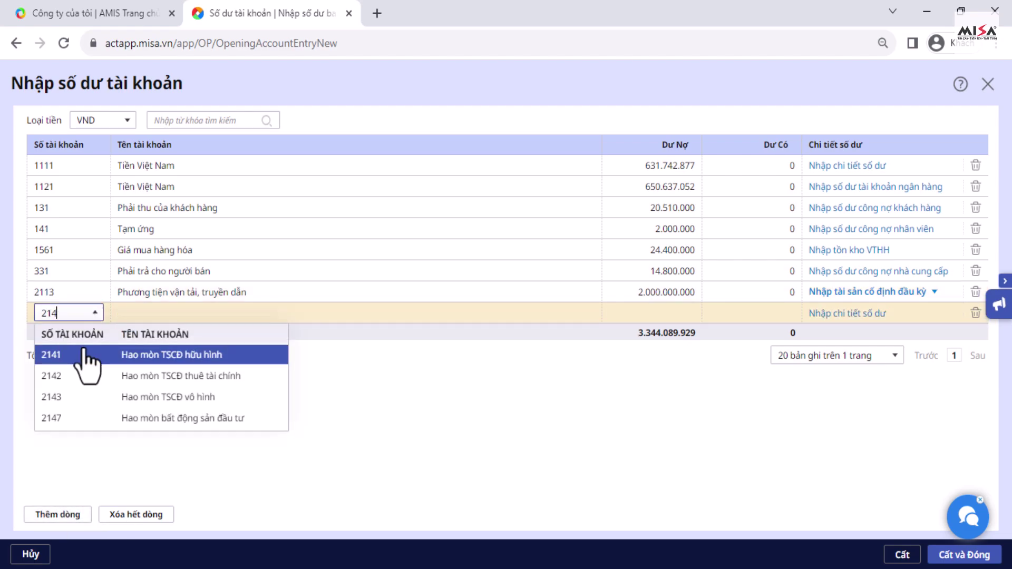
click(81, 363)
click(739, 314)
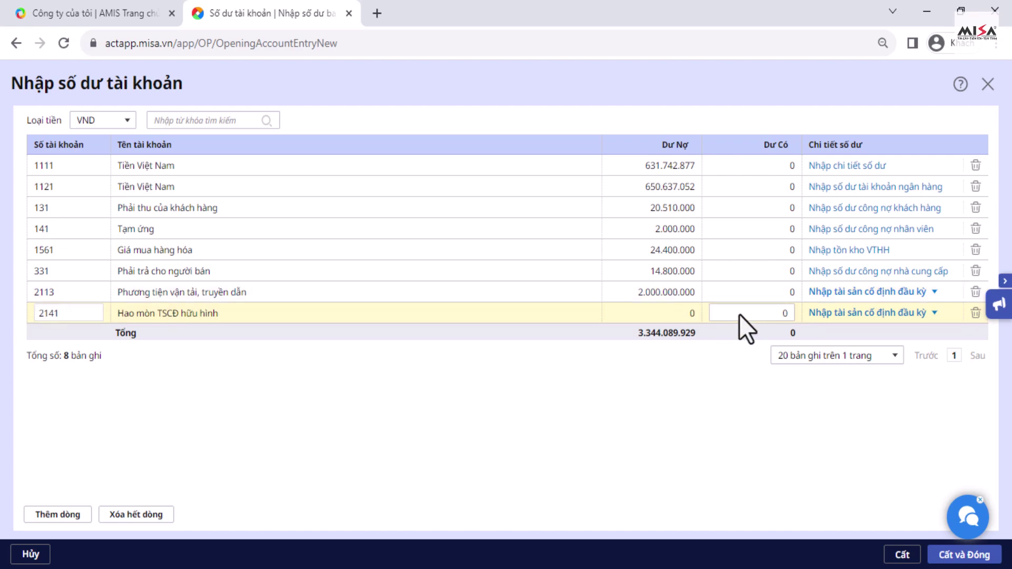
text(800.000.000)
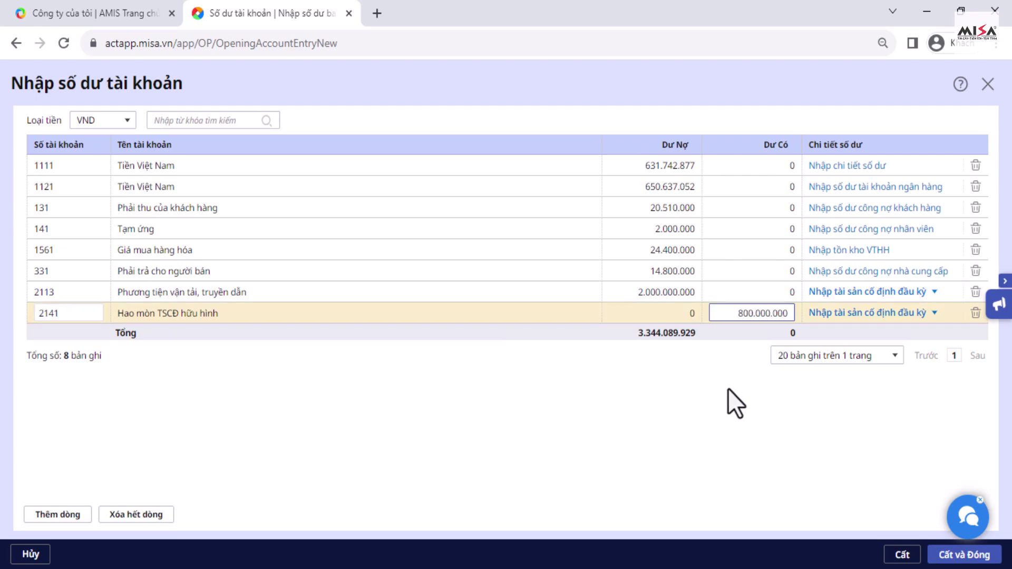
click(963, 555)
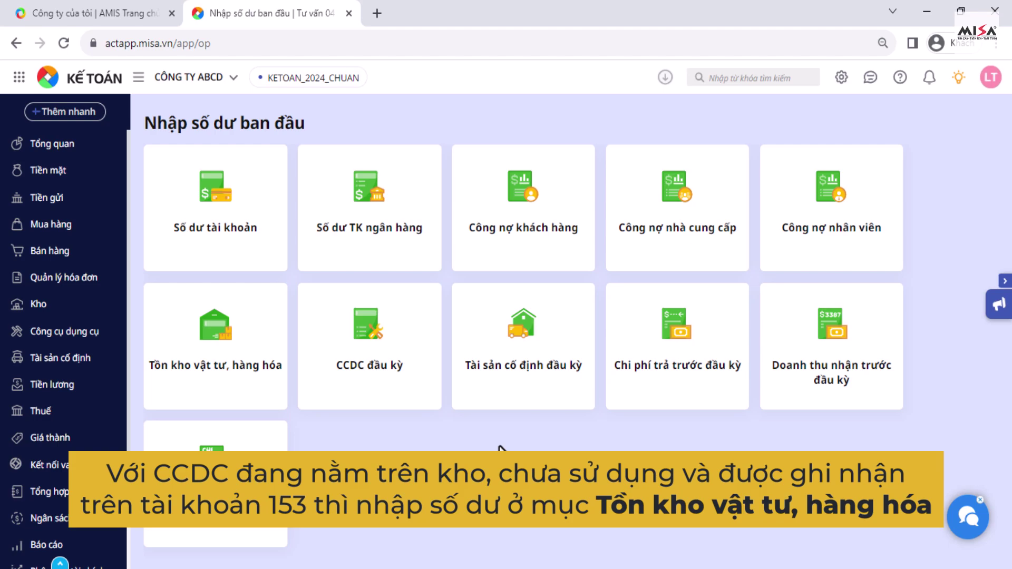
click(244, 383)
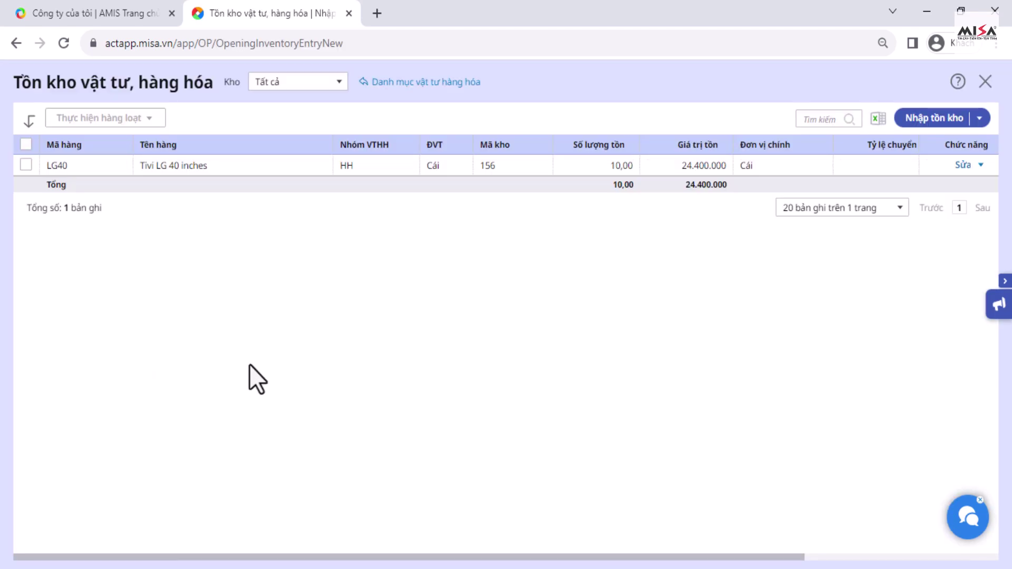
click(920, 119)
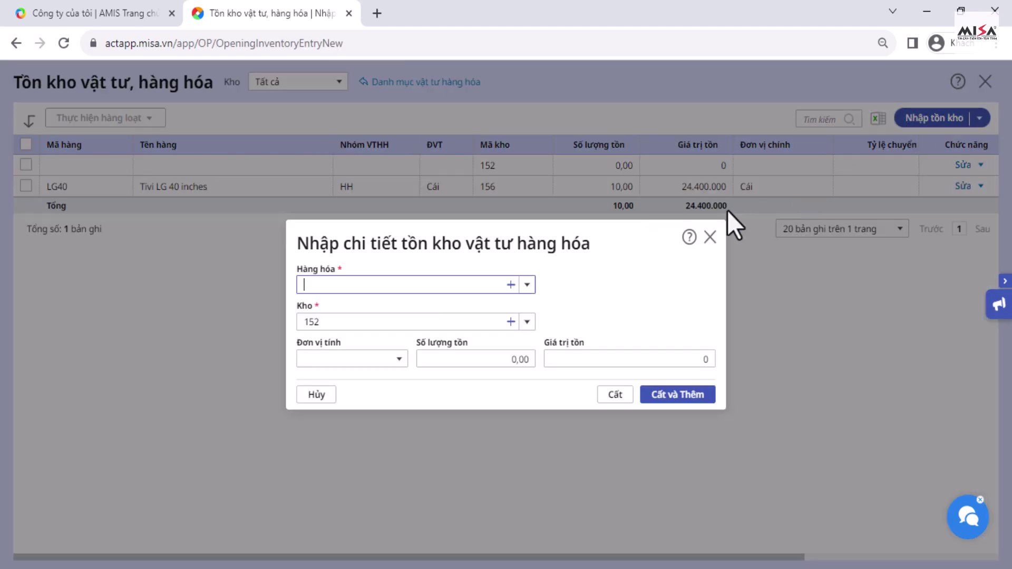
click(526, 285)
click(347, 349)
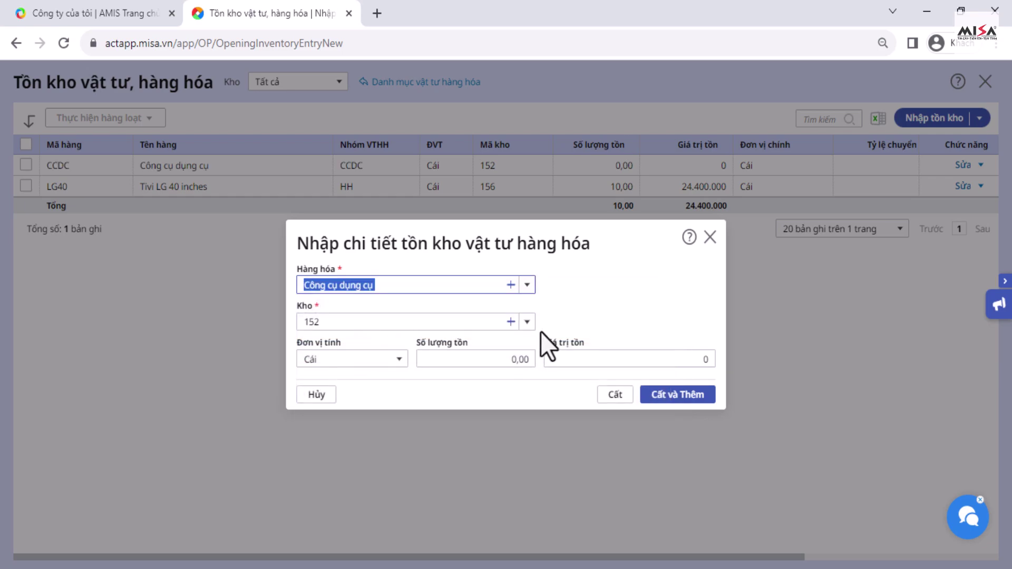
click(527, 322)
click(328, 406)
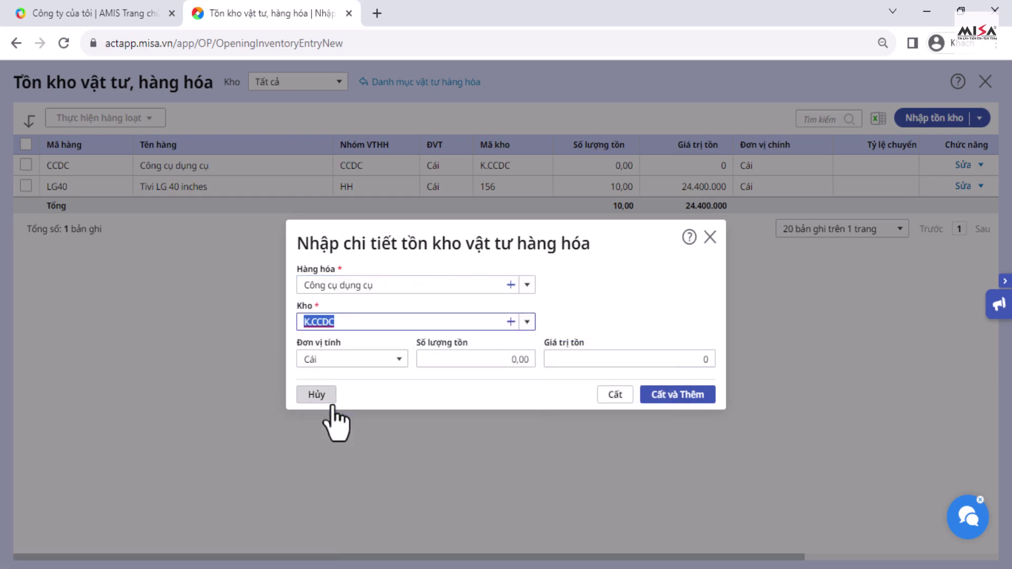
click(468, 359)
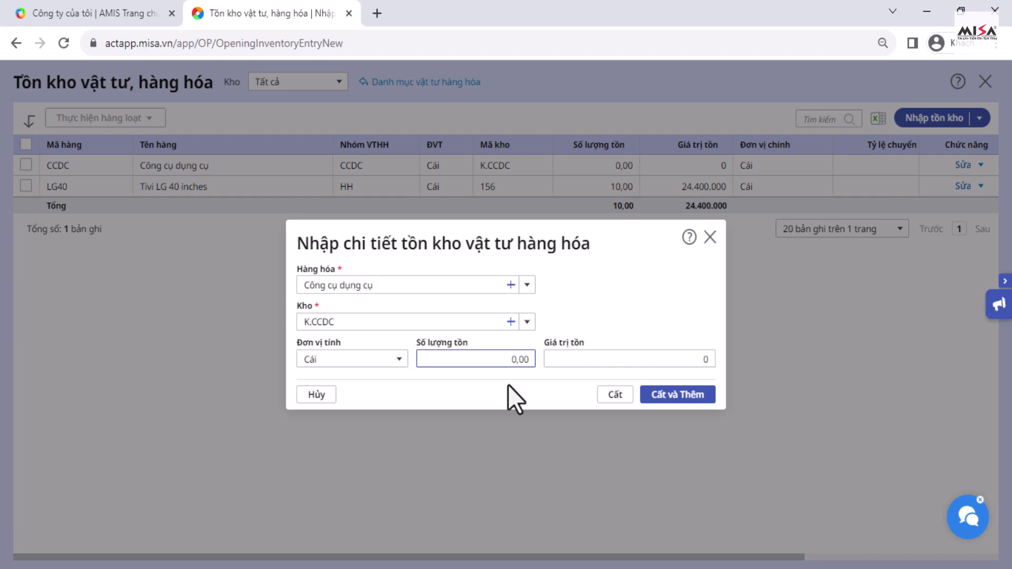
click(710, 237)
click(580, 349)
click(985, 82)
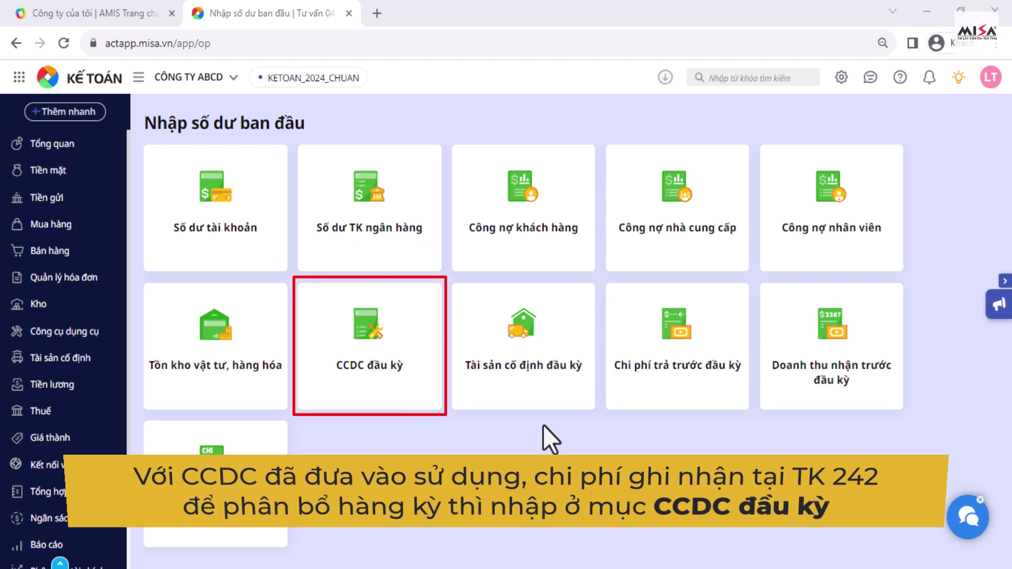
Step: Start a new CCDC đầu kỳ declaration with Ngày ghi tăng set to 20/05/2022
click(381, 379)
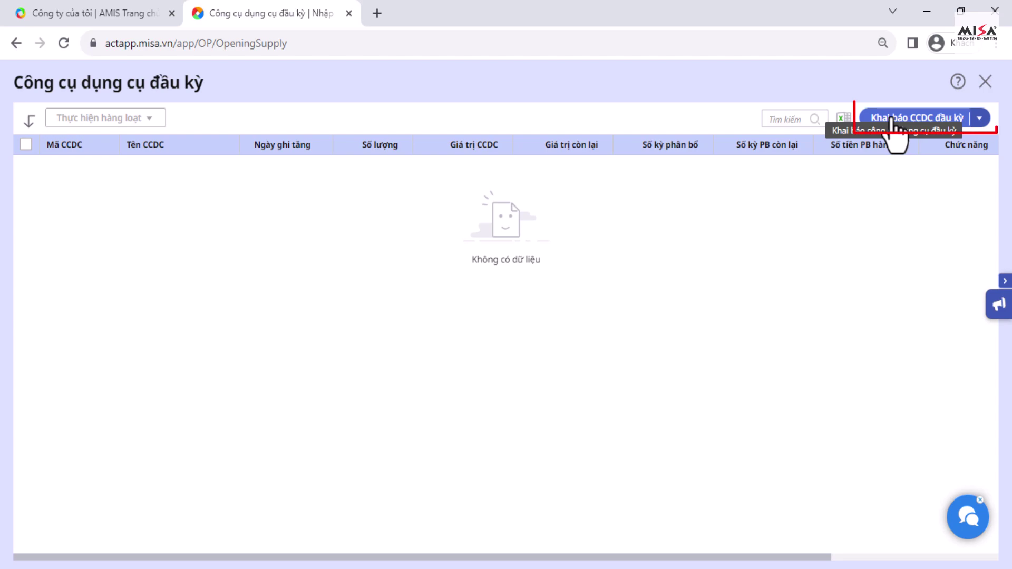
click(951, 120)
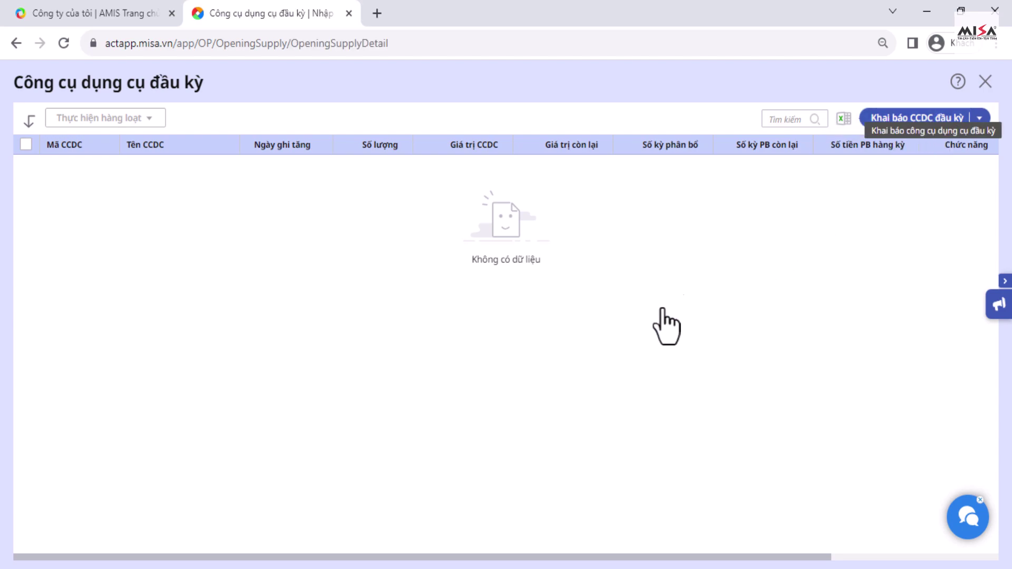
text(20/05/2022)
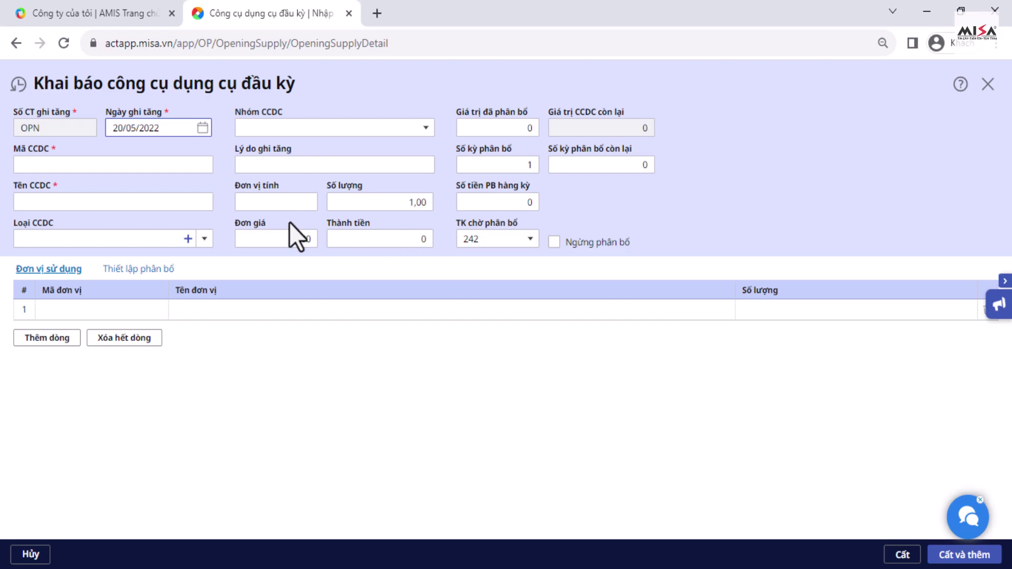
Step: Set Mã CCDC to XEDAY_VC and Tên CCDC to "Xe đẩy vận chuyển hàng"
key(Tab)
text(X)
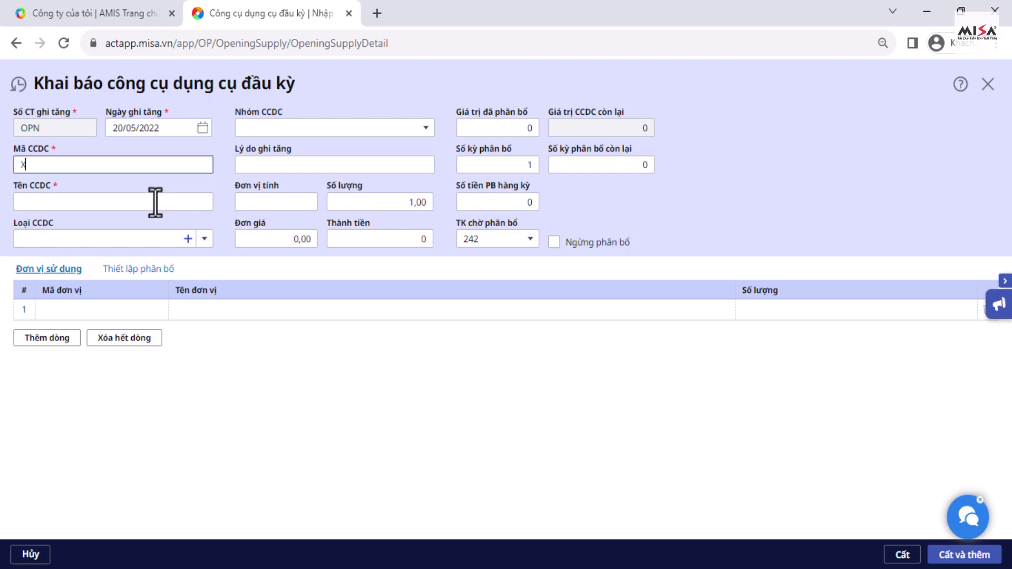
text(EDAY_VC)
click(155, 202)
text(Xe đẩy )
text(vận chuyển)
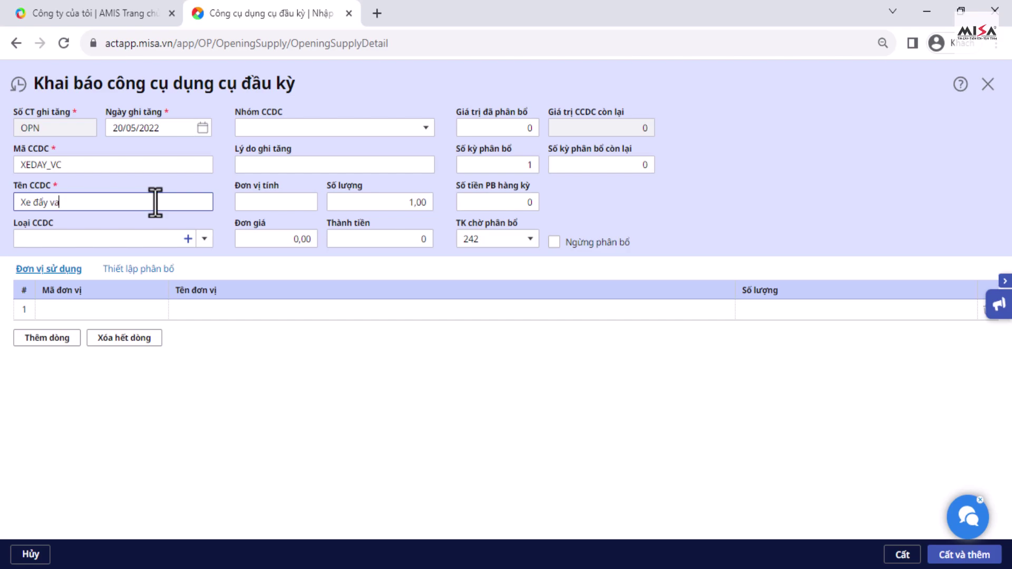
text( hàng)
Step: Enter "Mua mới sử dụng" as Lý do ghi tăng and Chiếc as Đơn vị tính for the trolley
click(289, 172)
text(Mua mới)
text( sử dụng)
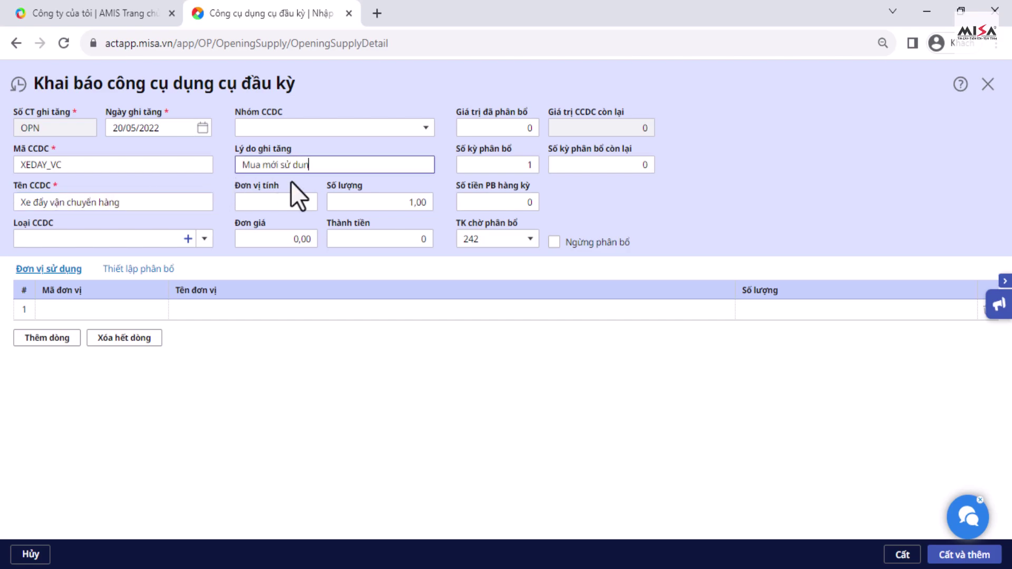
click(285, 203)
text(Chiêcs)
Step: Set the trolley's Đơn giá to 2.500.000 and its Số kỳ phân bổ to 36
click(276, 239)
text(2.500.00)
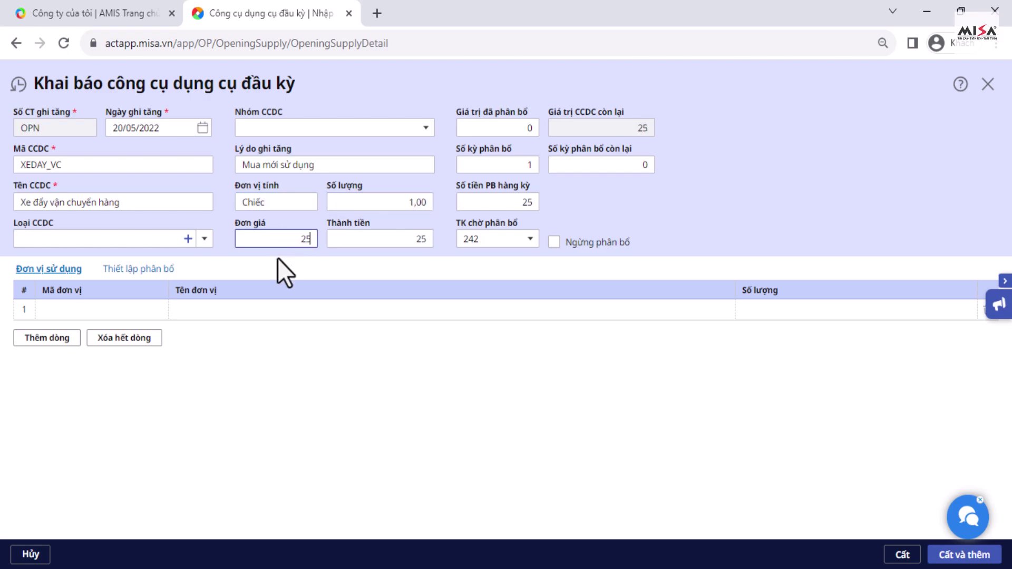
text(0)
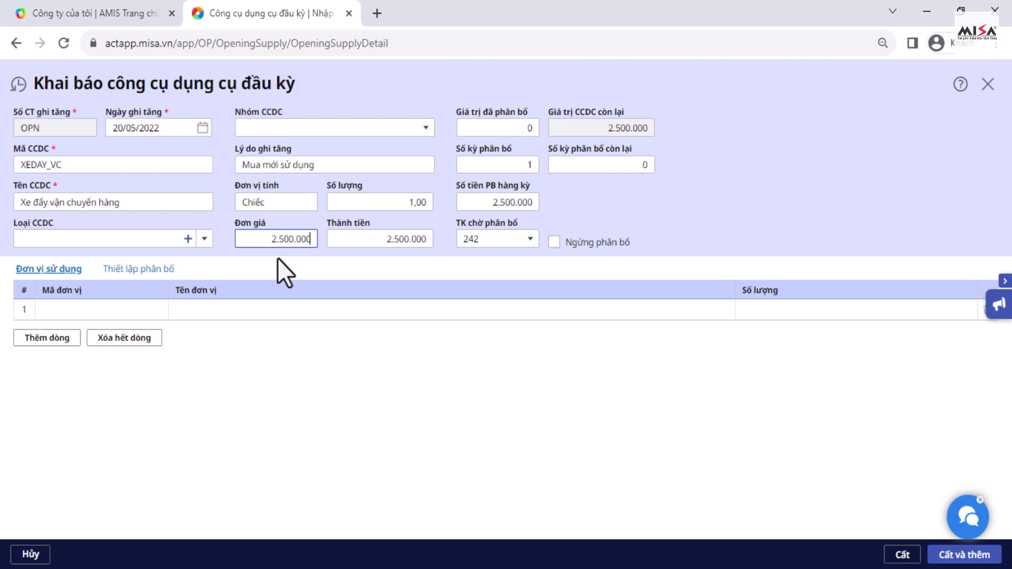
click(521, 164)
text(36)
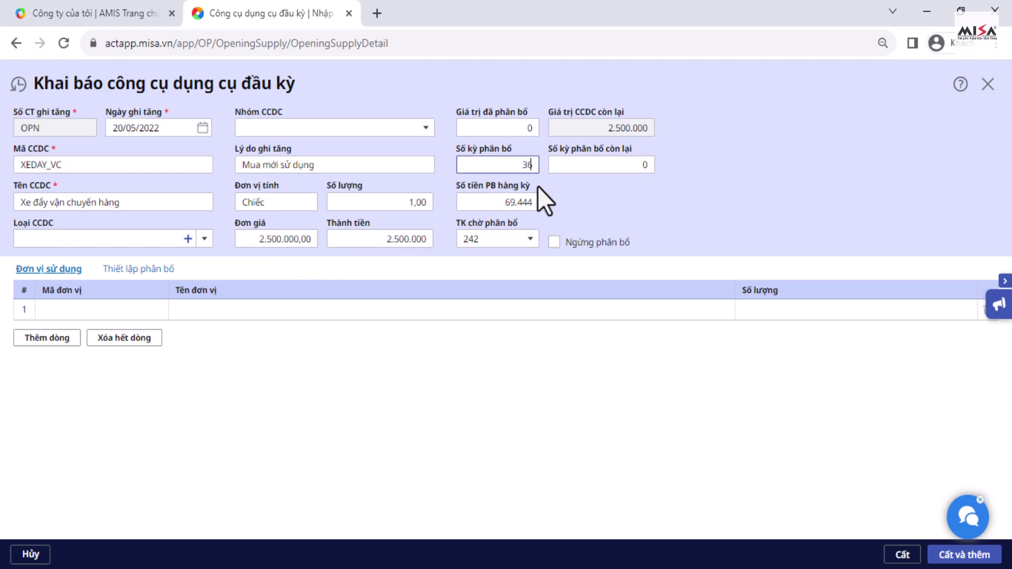
Step: Set Giá trị đã phân bổ to 1.319.444 and Số kỳ phân bổ còn lại to 17
key(shift+Tab)
text(1.31)
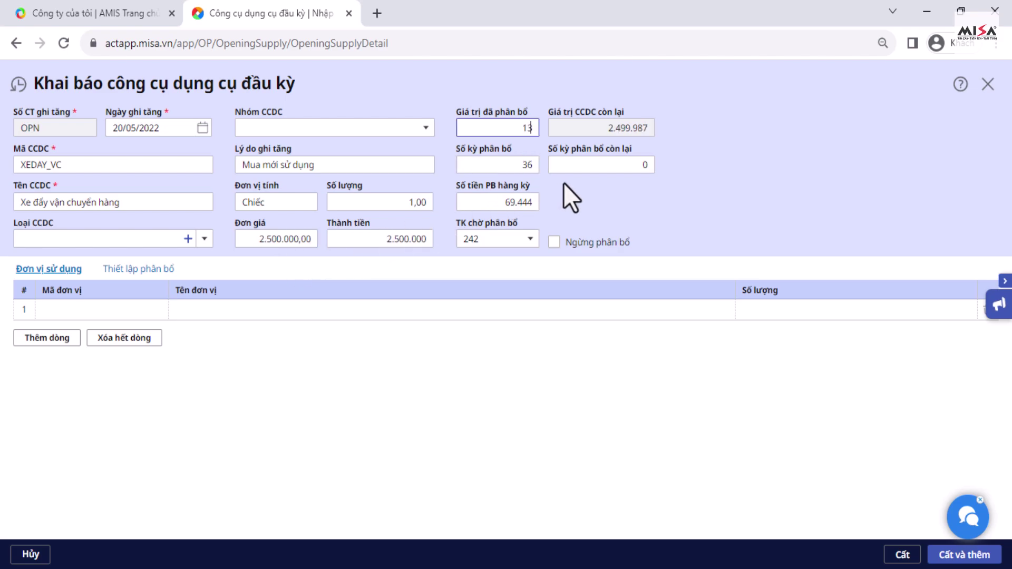
text(9.444)
key(Tab)
text(17)
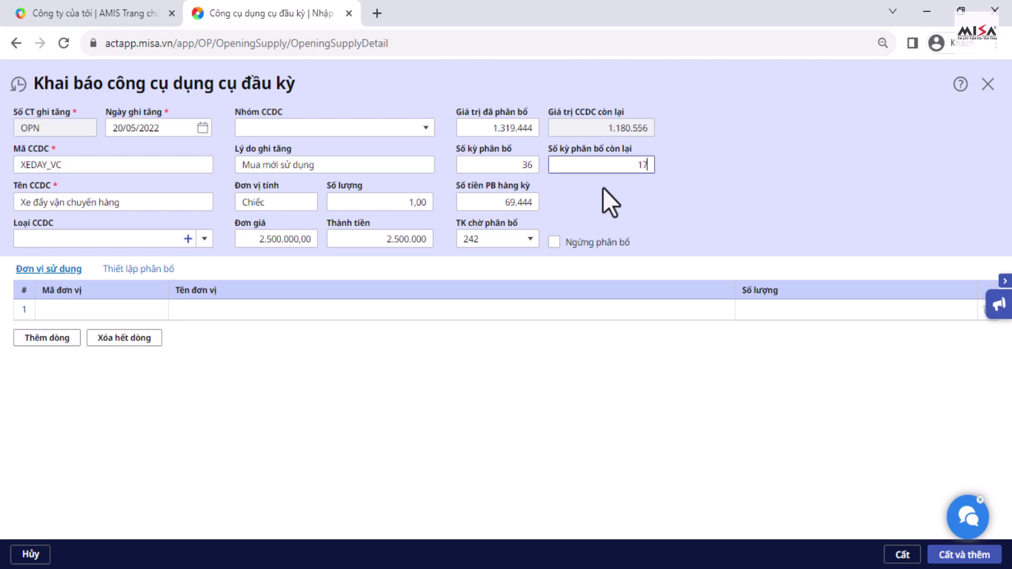
Step: Assign PKDOANH (Phòng kinh doanh) as the trolley's Đơn vị sử dụng
click(152, 310)
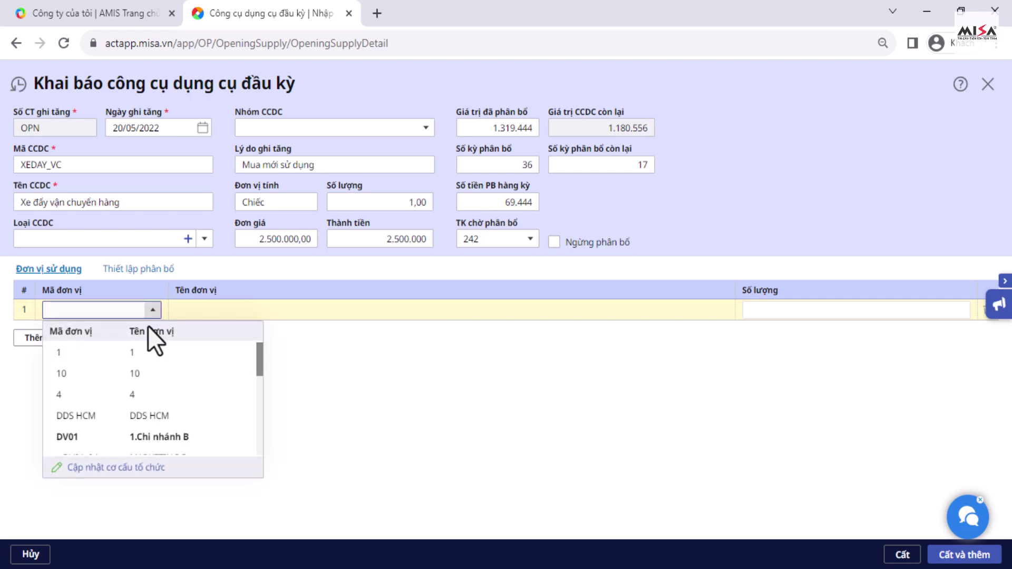
scroll(144, 401, down, 3)
click(138, 444)
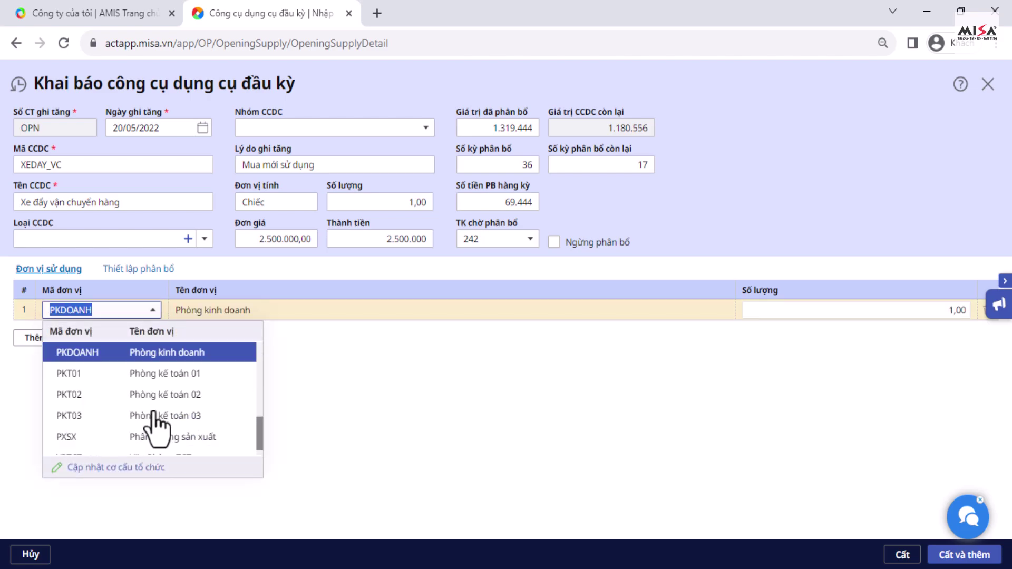
Step: Keep 6423 as the TK Chi phí in the trolley's Thiết lập phân bổ and save the tool declaration
click(145, 270)
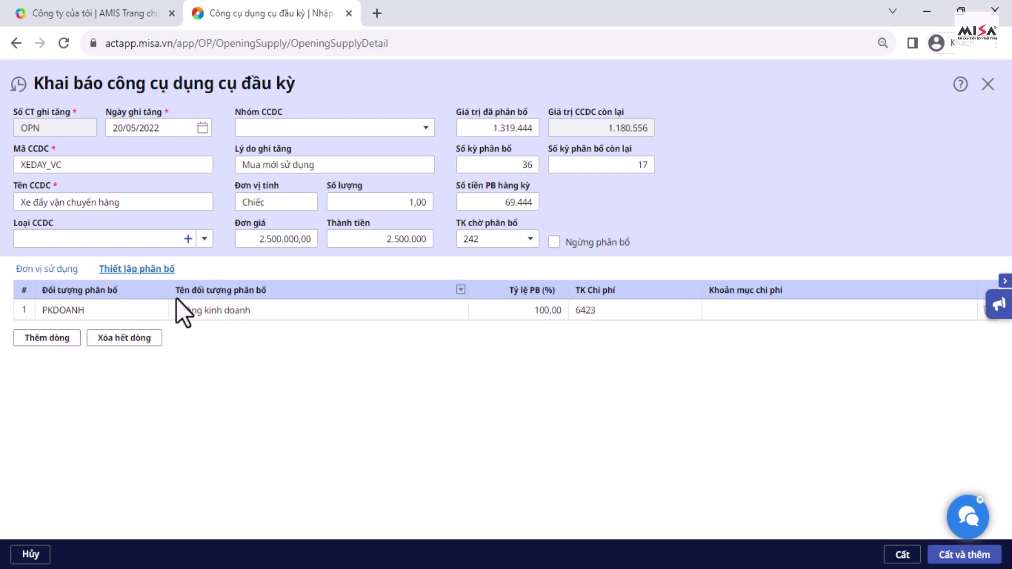
click(688, 311)
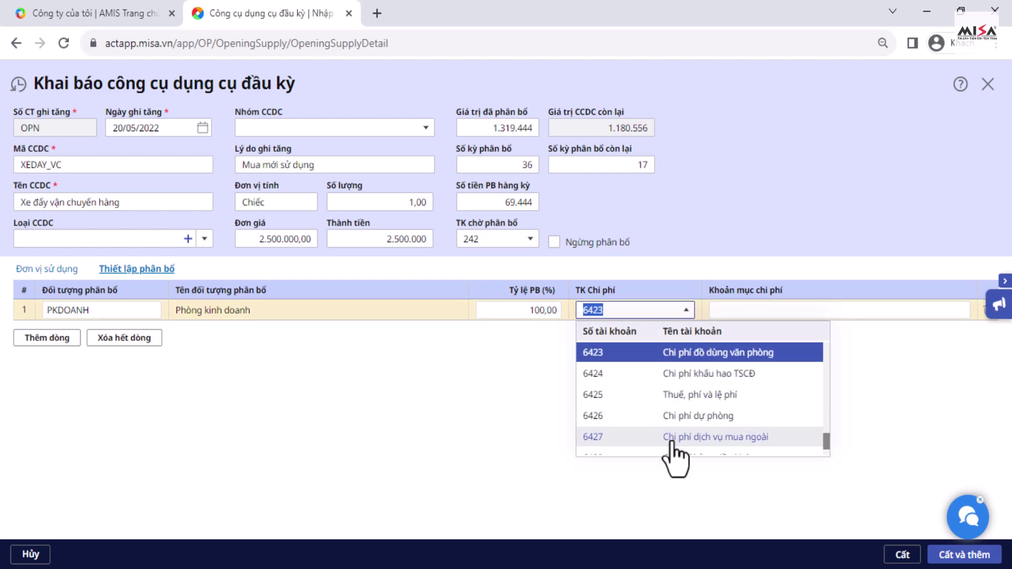
click(798, 355)
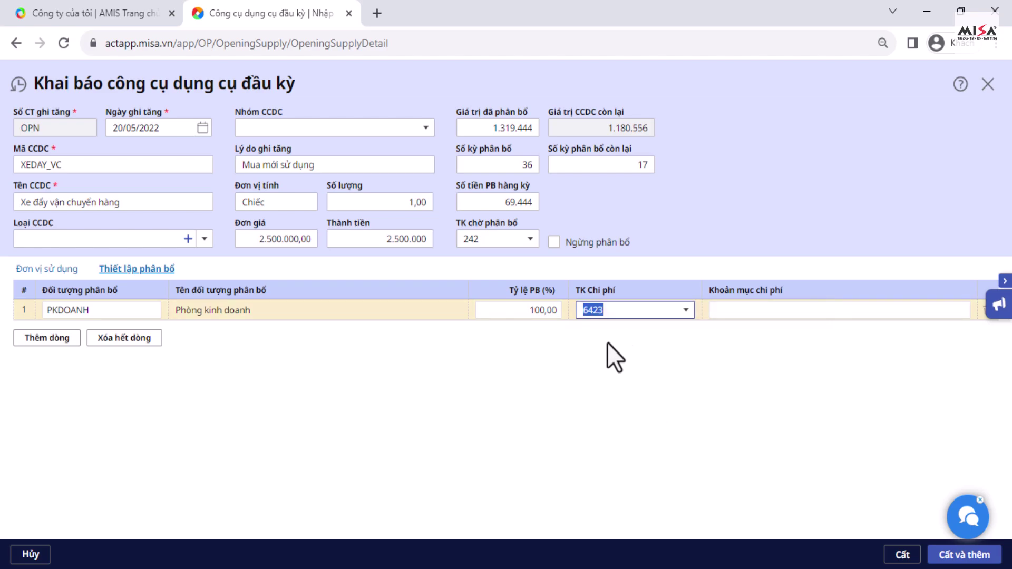
click(899, 554)
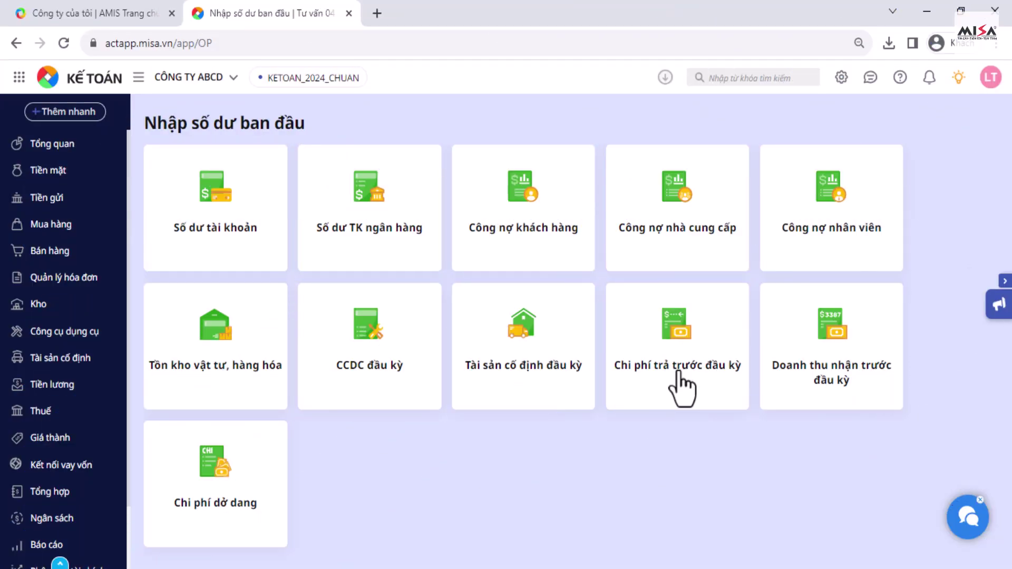
Step: Start a new Chi phí trả trước đầu kỳ entry with code THUEVP and name "Thuê văn phòng làm việc"
click(679, 372)
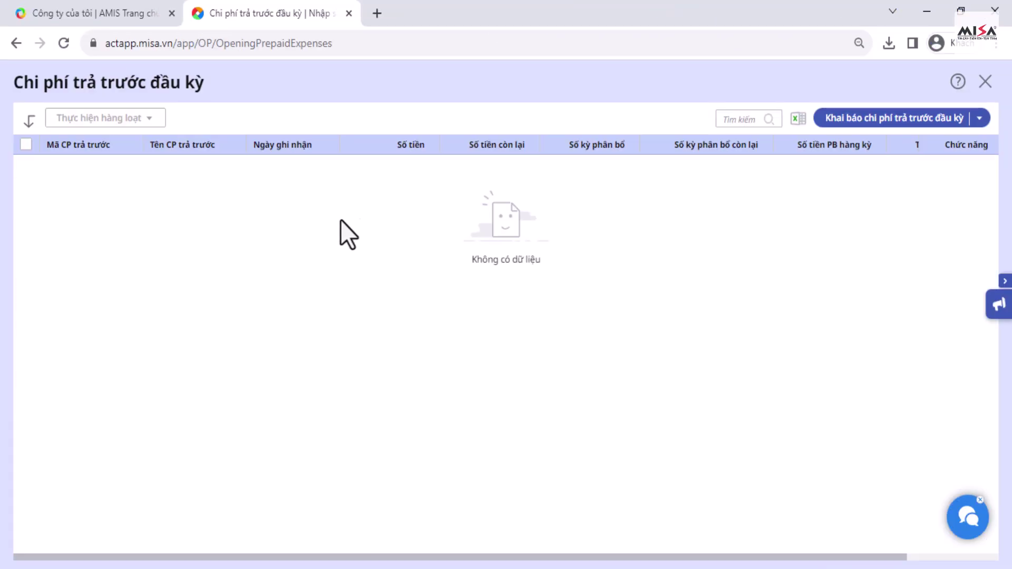
click(829, 119)
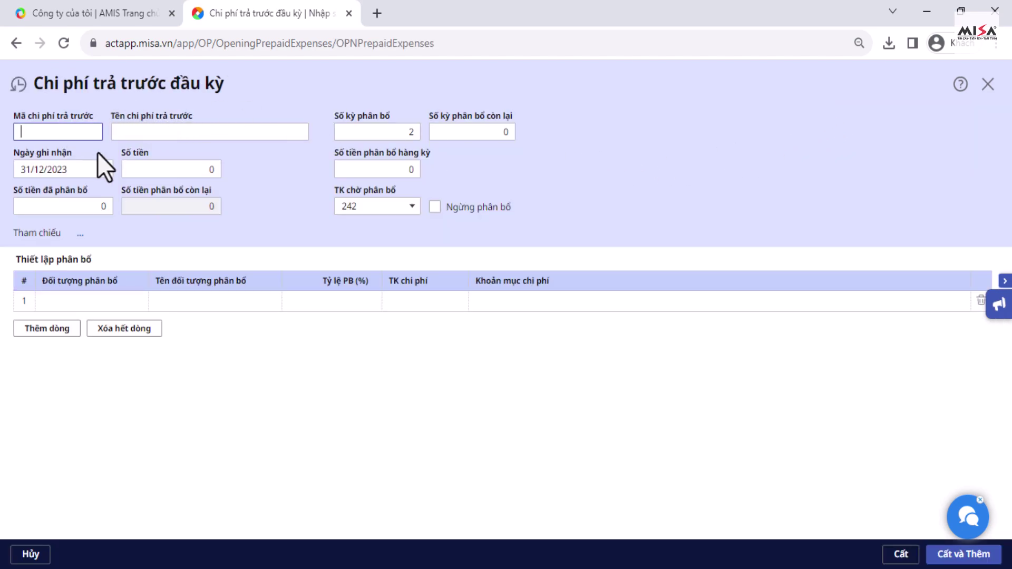
text(THUEVP)
click(168, 131)
text(Th)
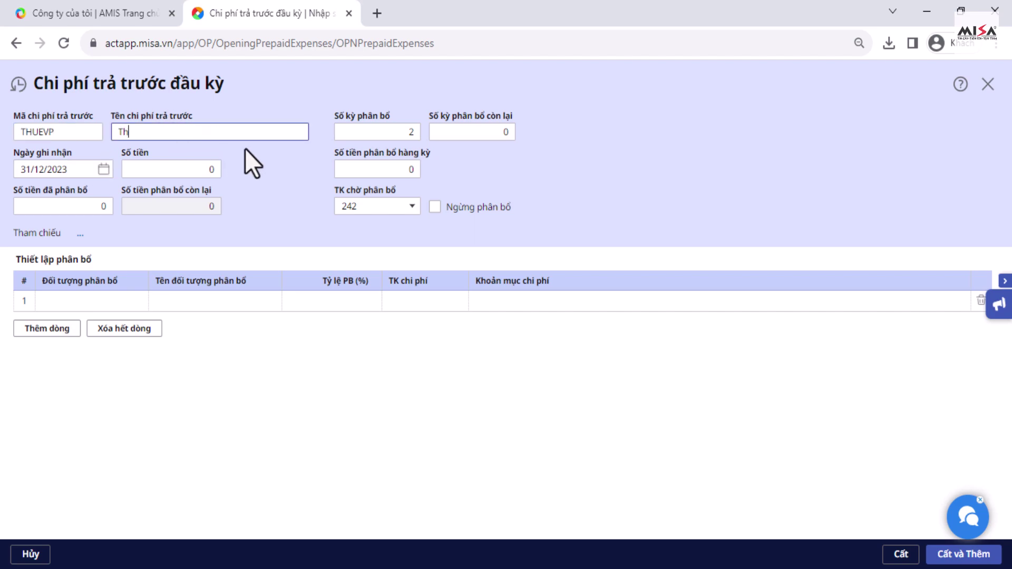
text(uê vản phòng làm việc)
Step: Set the office rental's Ngày ghi nhận to 30/09/2023 and its Số tiền to 120.000.000
click(53, 167)
text(30/09/2023)
key(Tab)
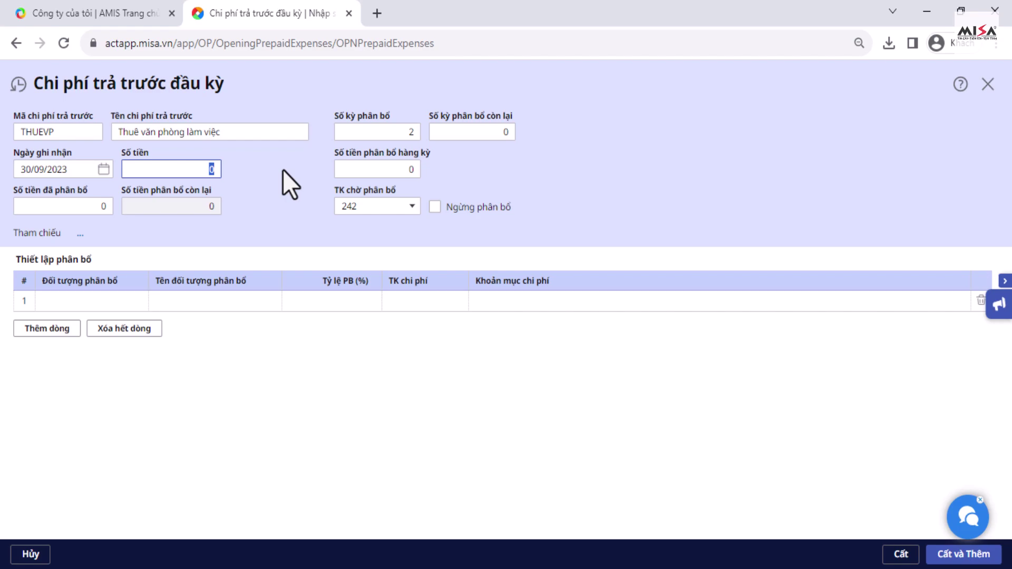
text(120.000.00)
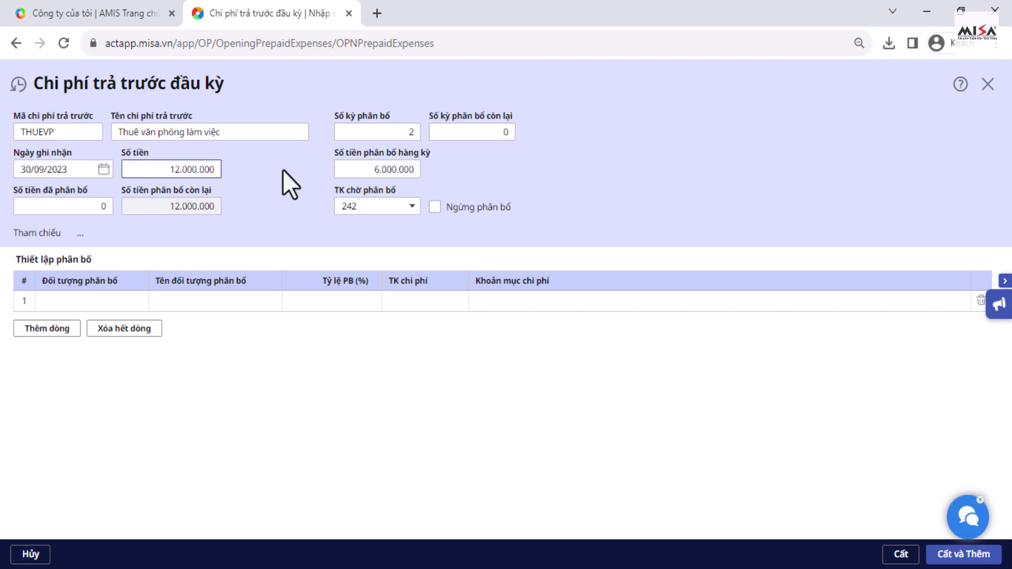
text(0)
Step: Set the office rental's Số kỳ phân bổ to 12 and Số tiền đã phân bổ to 30.000.000
click(409, 131)
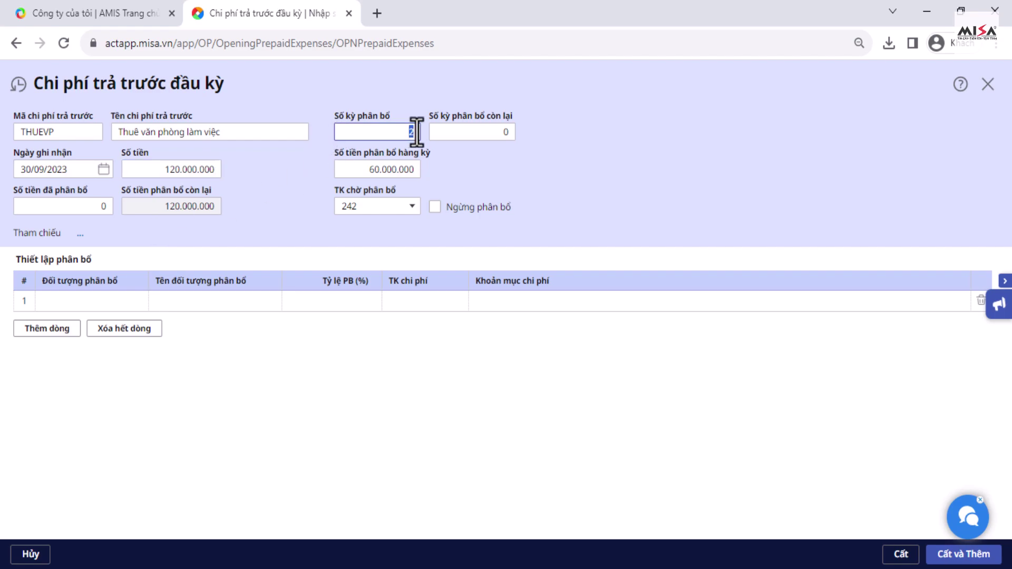
text(12)
key(Tab)
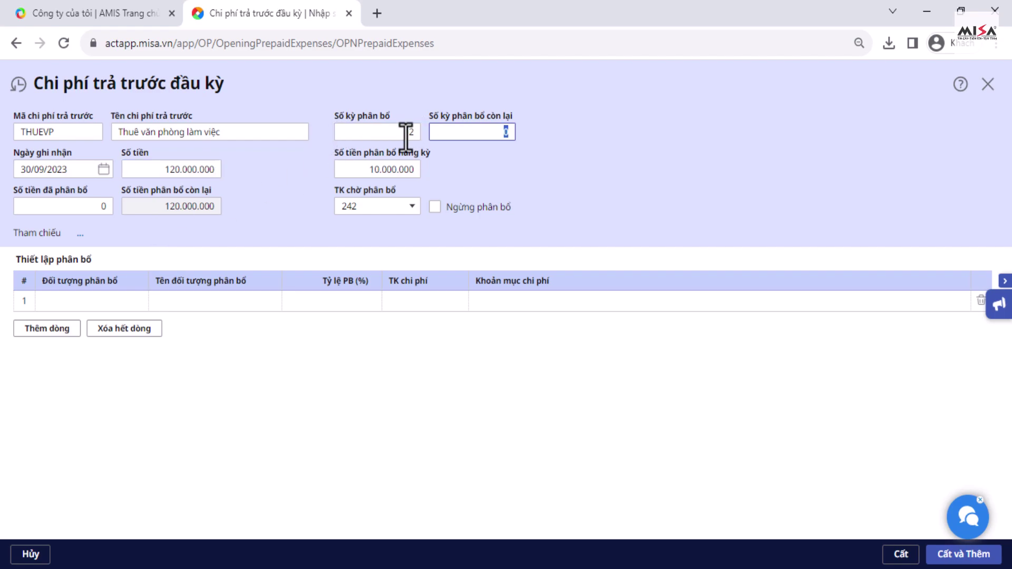
click(96, 209)
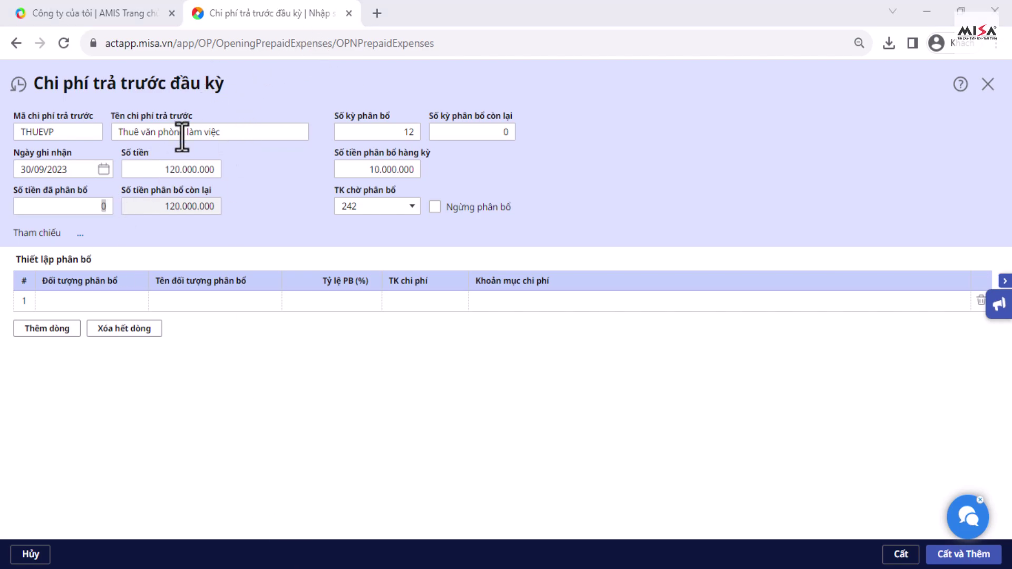
click(88, 206)
text(3000000)
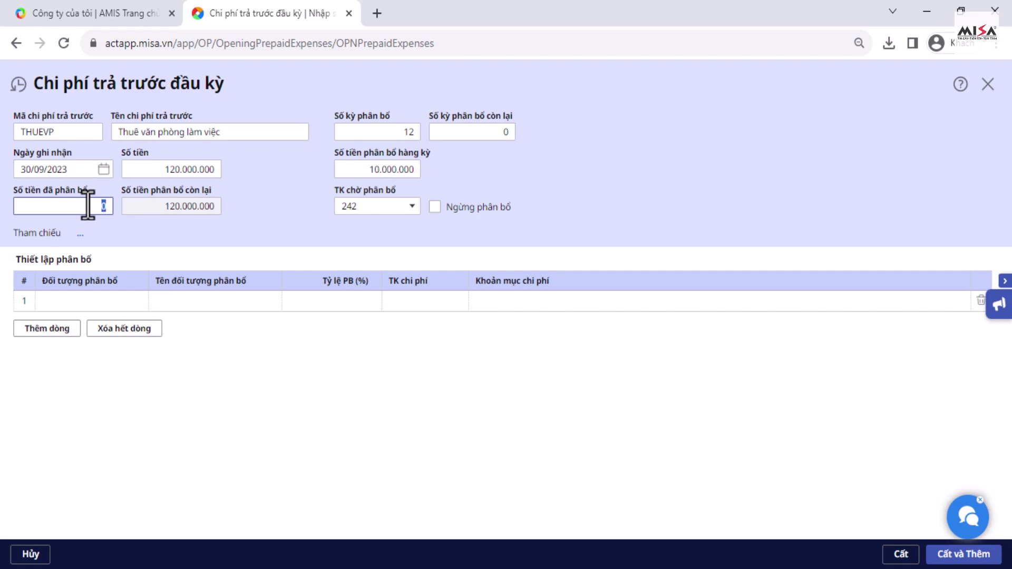
key(Tab)
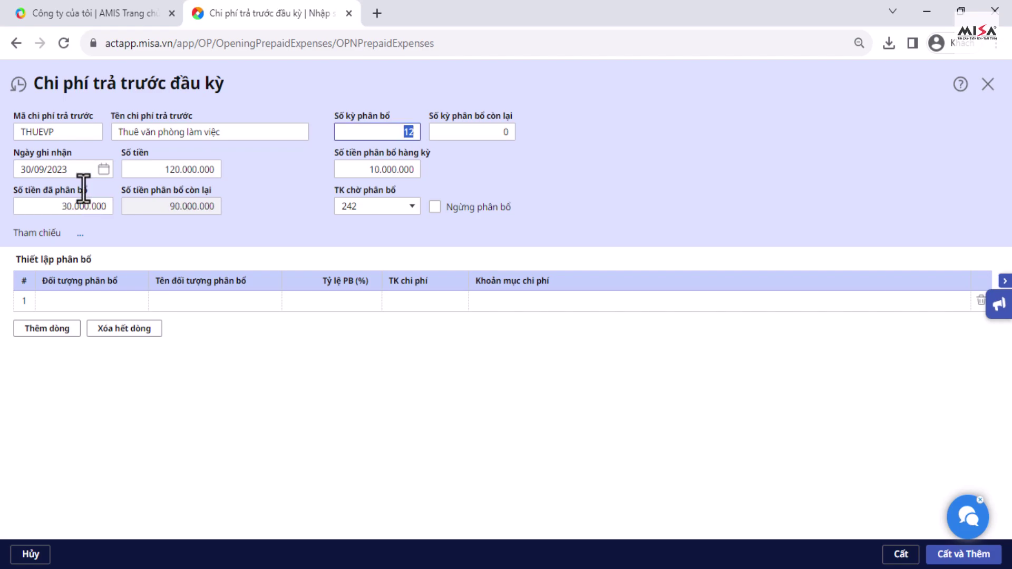
Step: Allocate the office rental to PKDOANH (Phòng kinh doanh) with a Tỷ lệ PB of 100%
click(467, 163)
click(129, 304)
click(133, 300)
scroll(127, 364, down, 3)
click(134, 402)
click(362, 303)
text(100)
key(Tab)
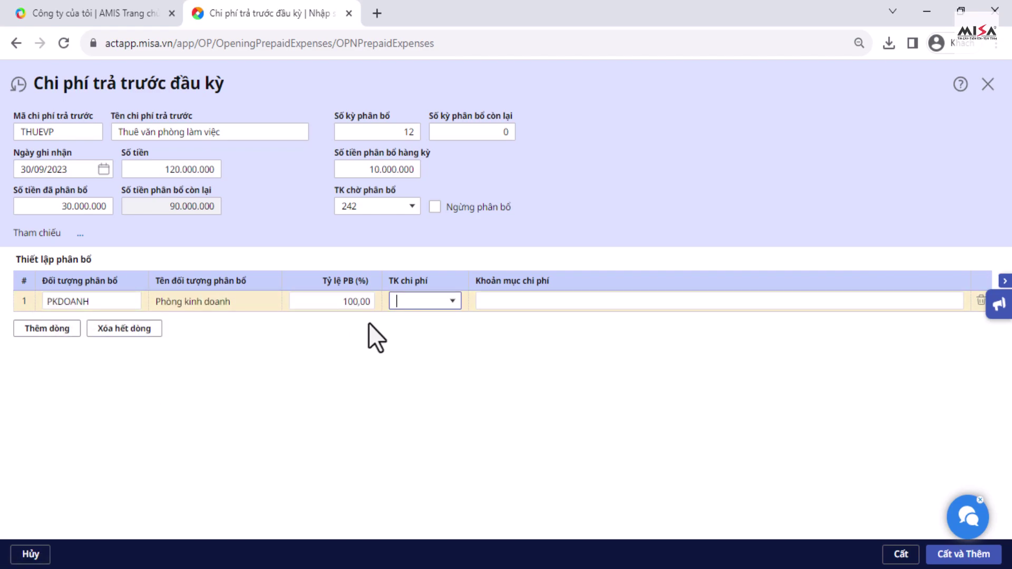
Step: Choose 6428 (Chi phí bằng tiền khác) as the allocation's TK chi phí and save the prepaid expense
click(452, 301)
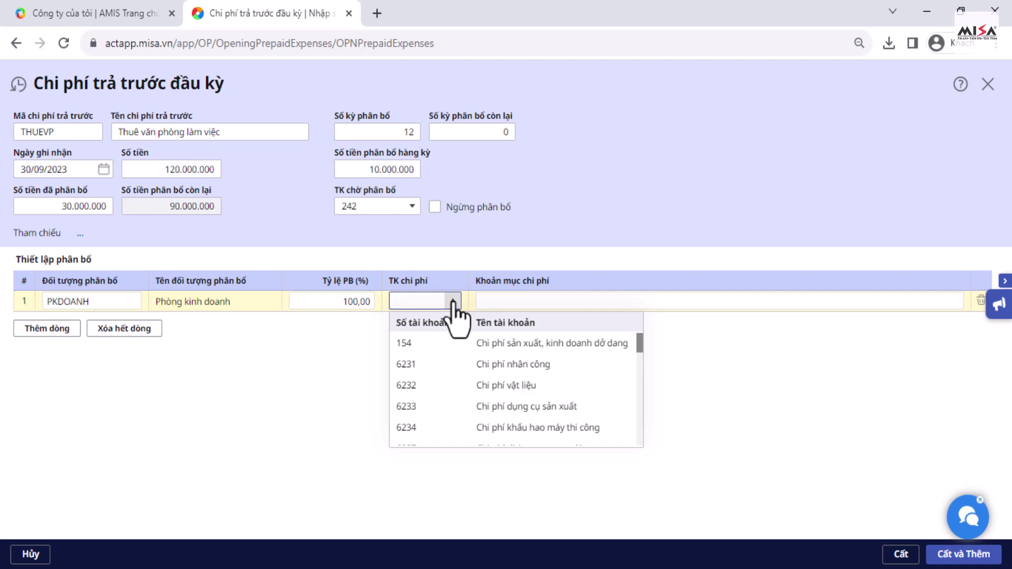
scroll(451, 355, down, 5)
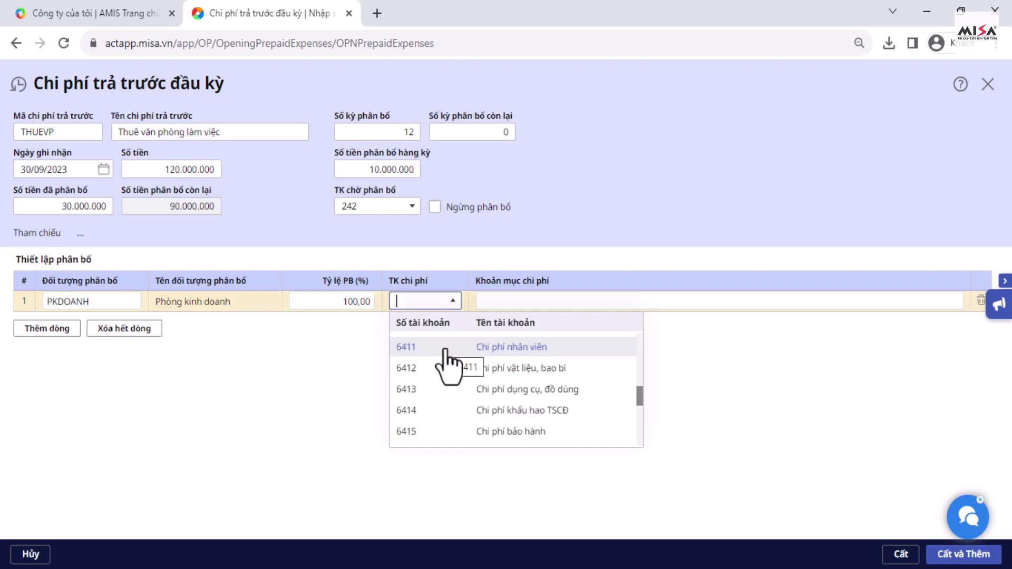
scroll(438, 401, down, 2)
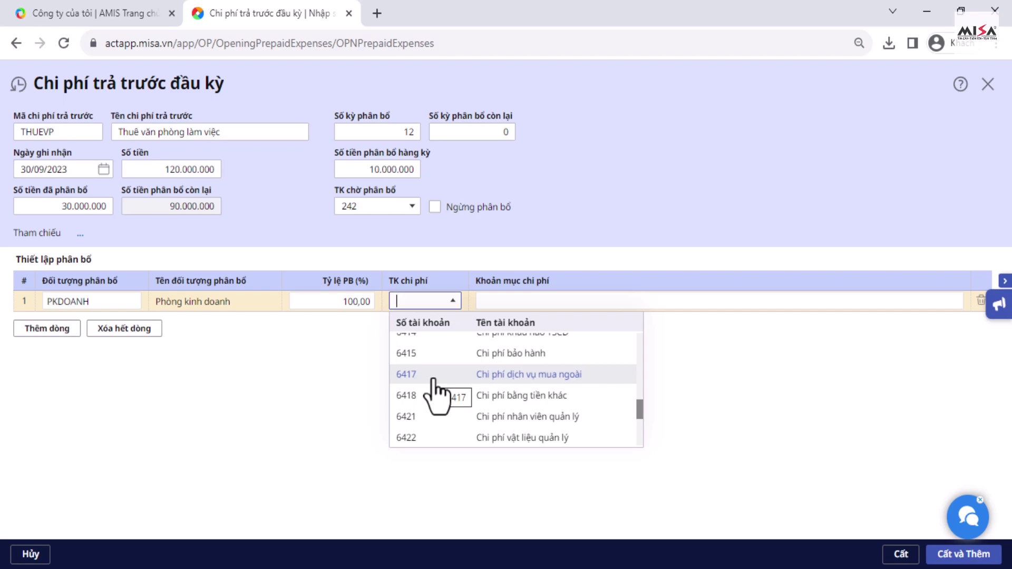
scroll(437, 395, down, 2)
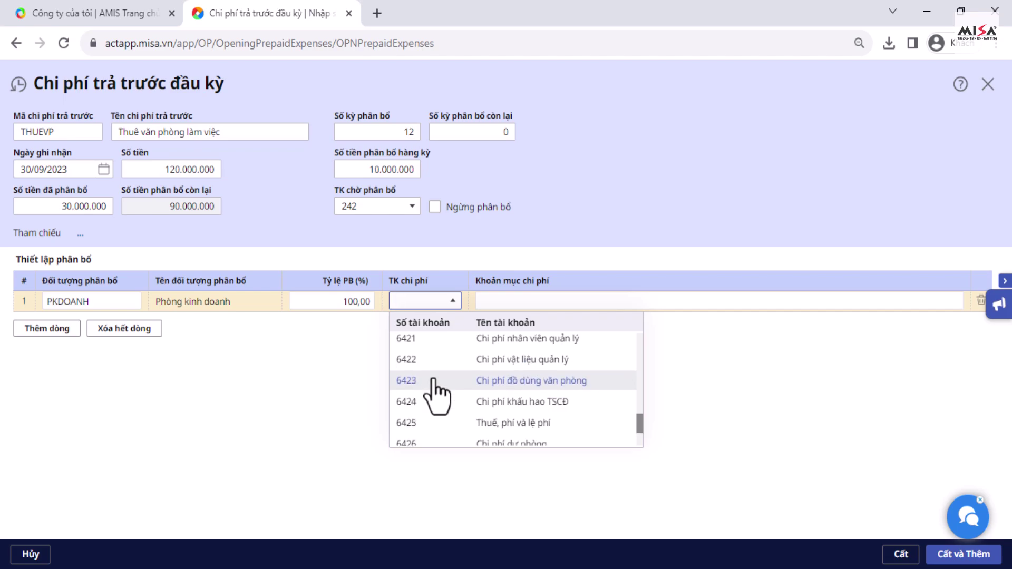
scroll(437, 395, down, 2)
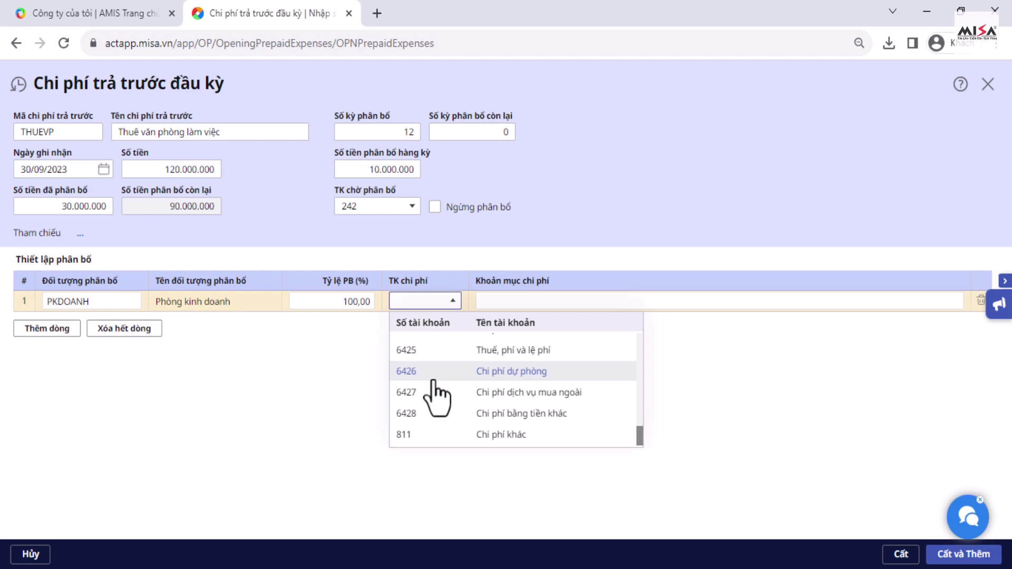
click(441, 414)
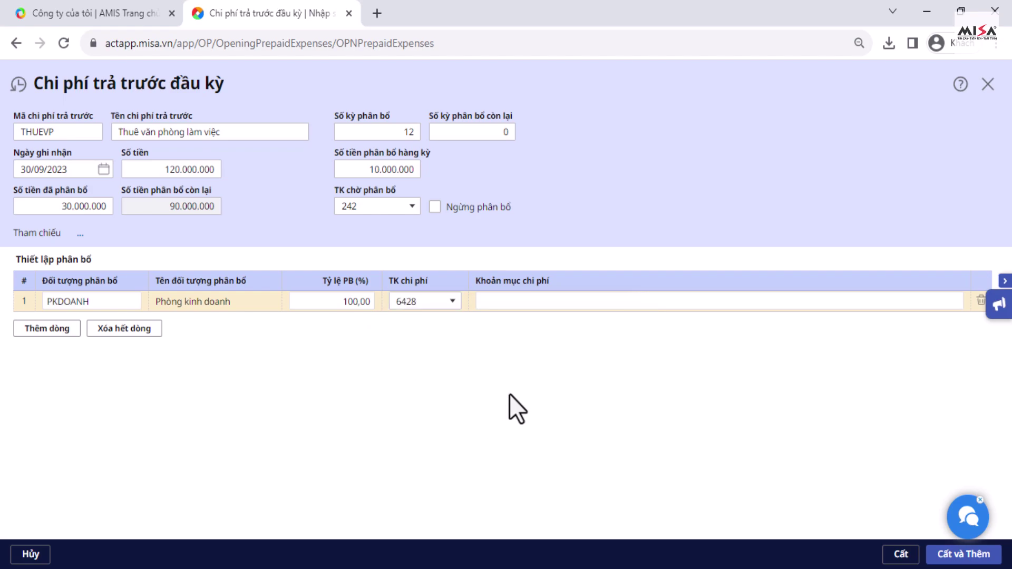
click(898, 555)
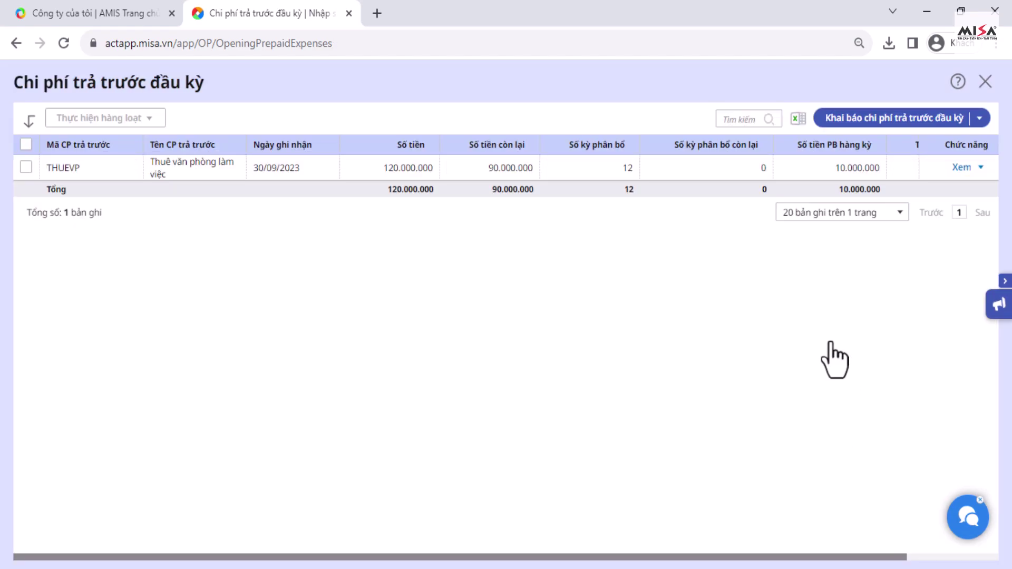
Step: Add a row for account 242 (Chi phí trả trước) to the VND opening account balances
click(985, 80)
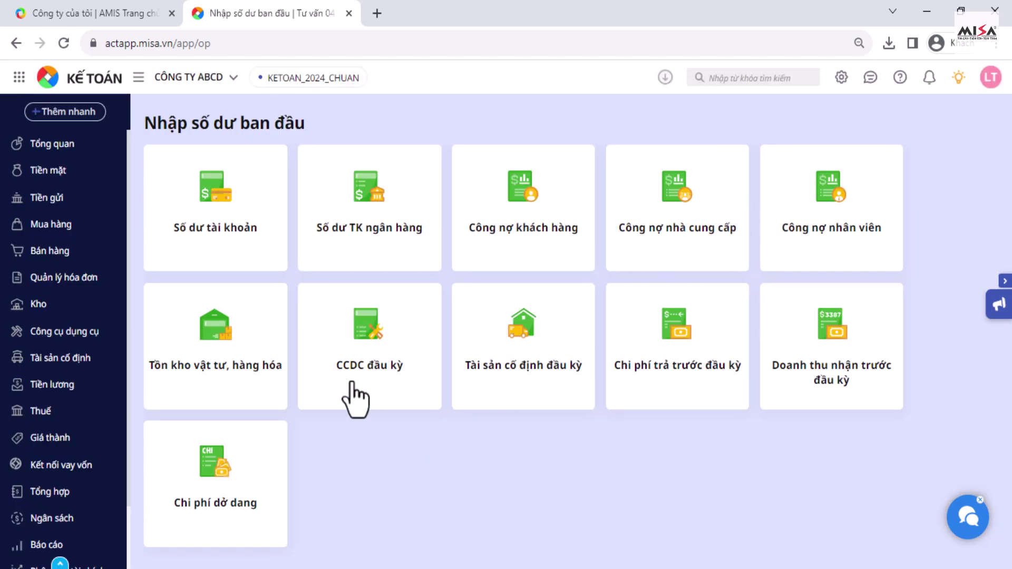
click(222, 232)
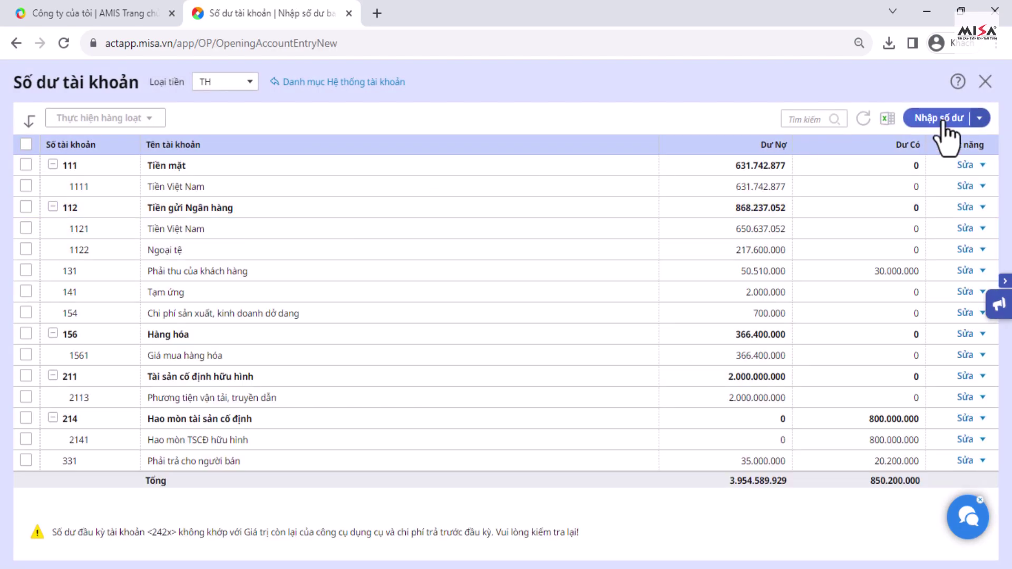
click(945, 118)
click(46, 517)
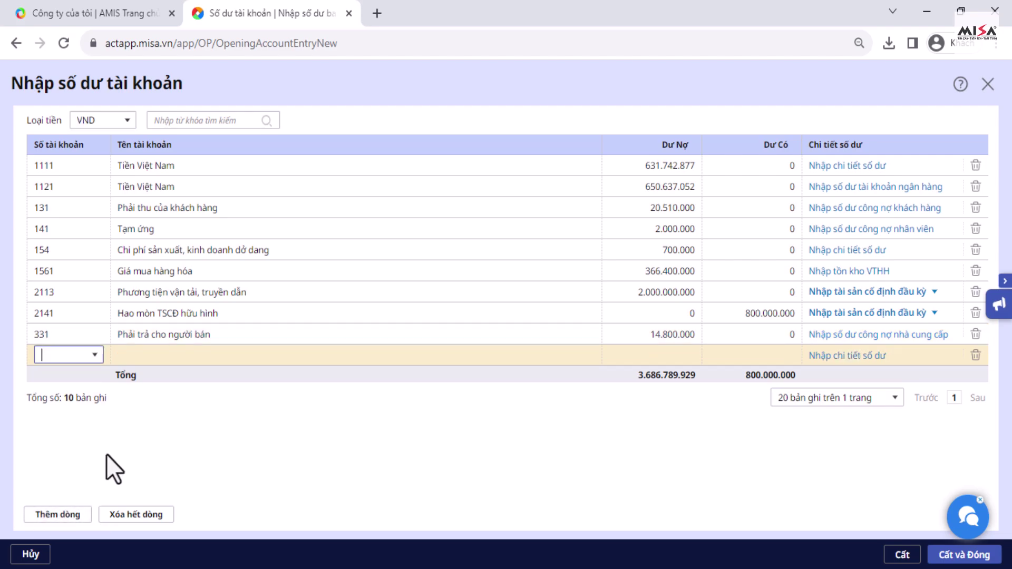
text(242)
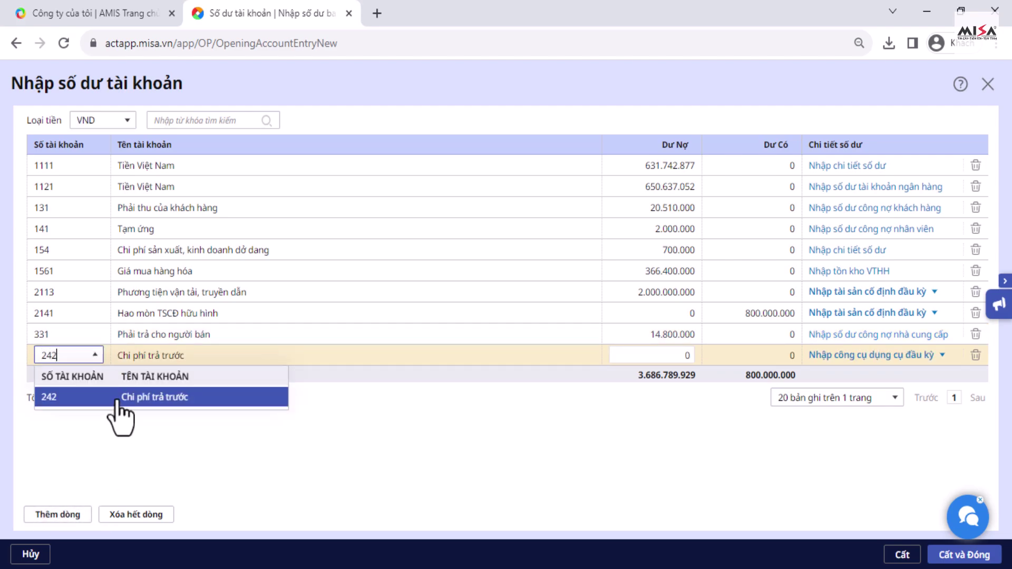
click(114, 407)
Step: Set account 242's Dư Nợ to 91.180.556, then save and close the account balances
click(644, 355)
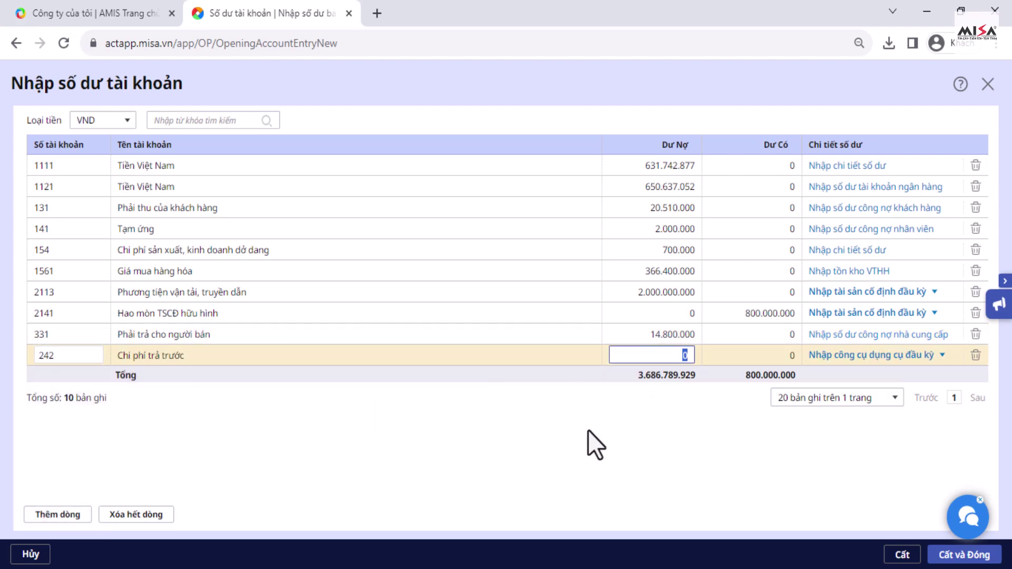
text(91.180.556)
click(964, 555)
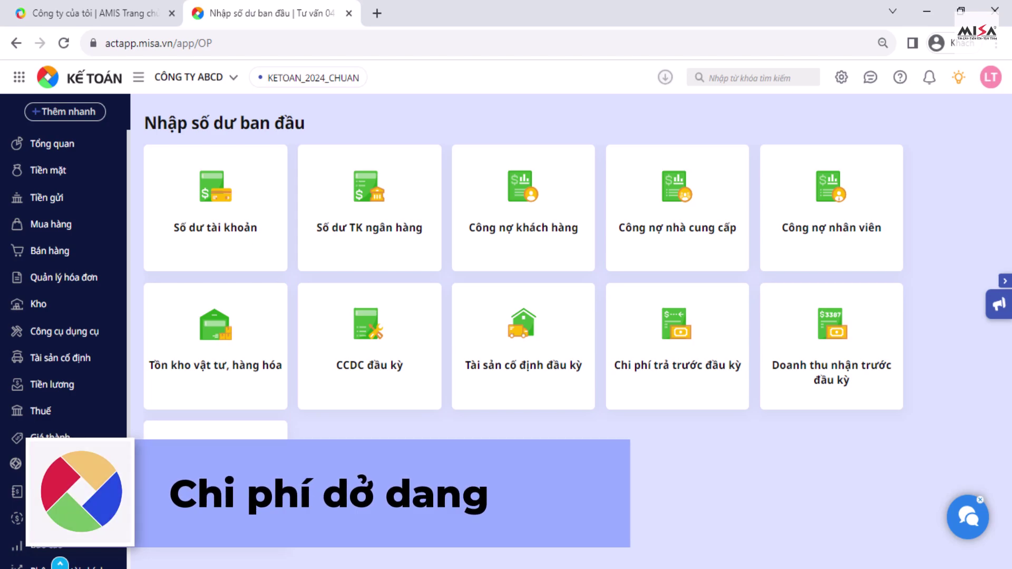
Step: Start entering Chi phí dở dang by cost object and choose TP01 as the Mã đối tượng THCP
click(214, 503)
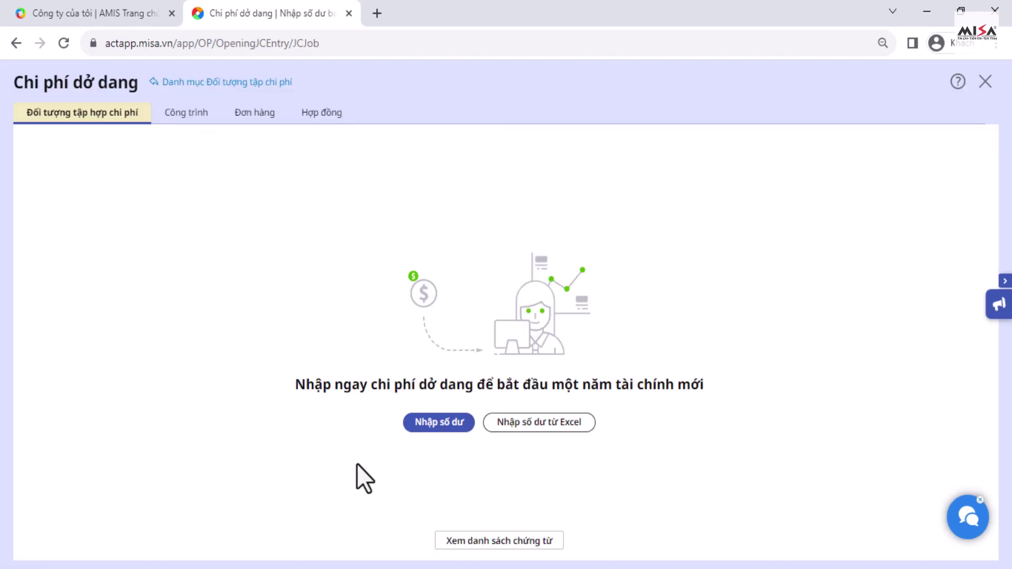
click(419, 425)
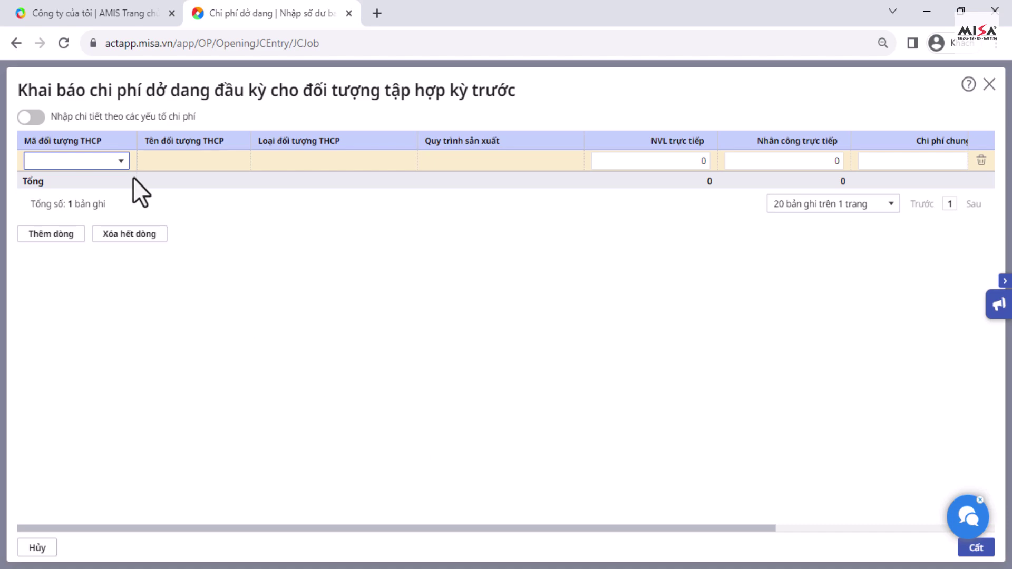
click(121, 160)
click(195, 205)
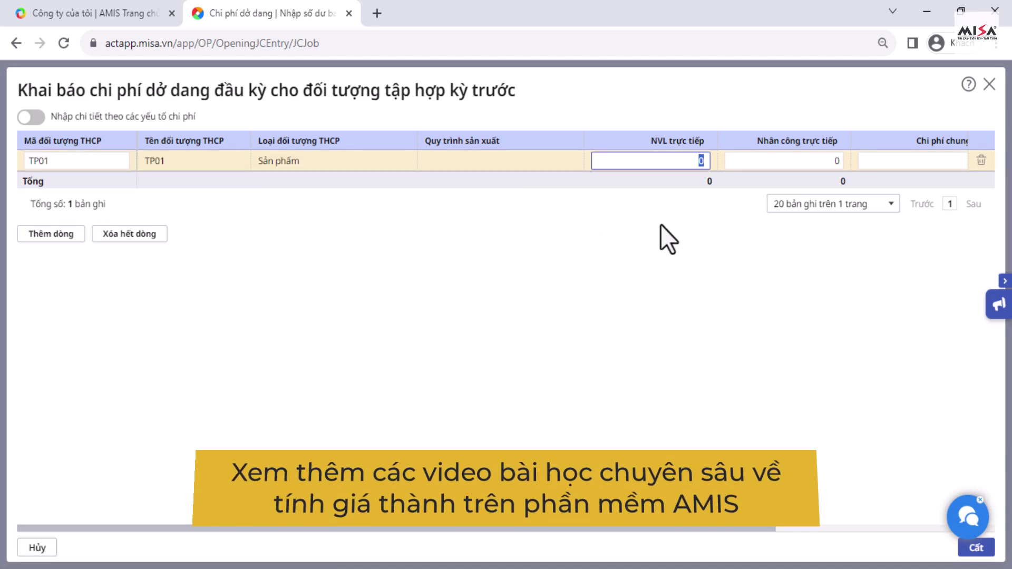
Step: Enter 500.000 as NVL trực tiếp and 200.000 as Nhân công trực tiếp for TP01
text(500.000)
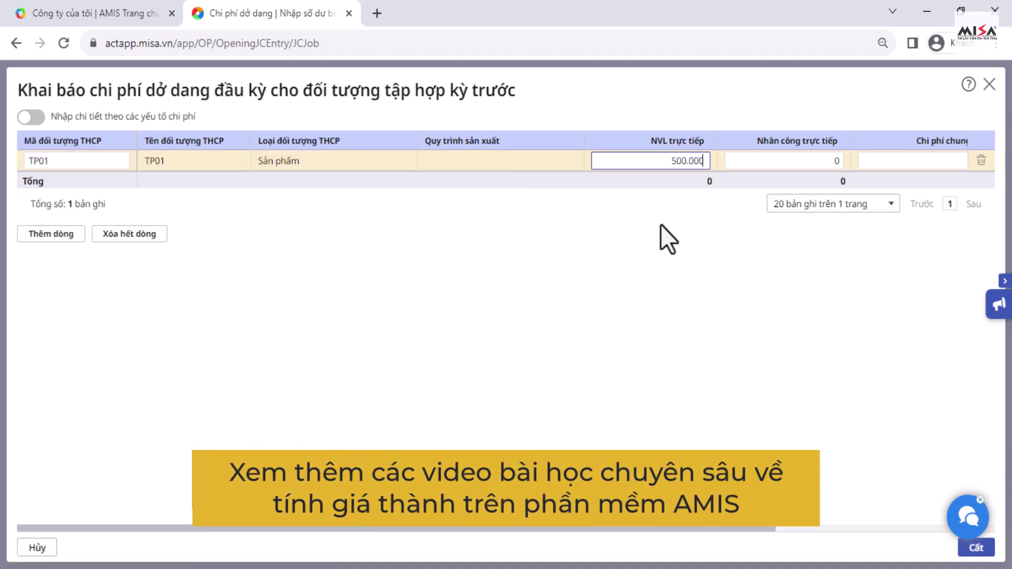
key(Tab)
text(200.00)
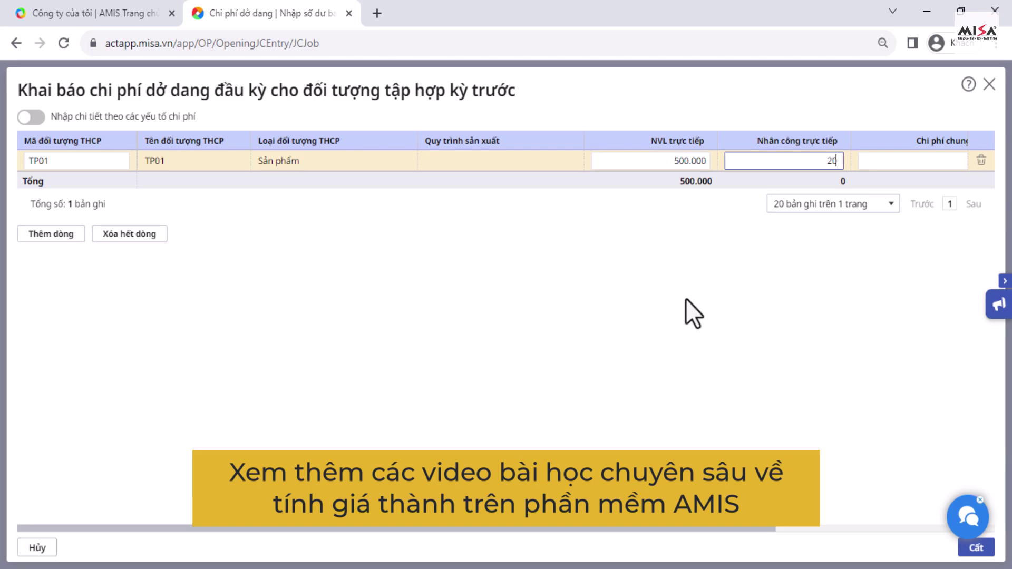
text(0)
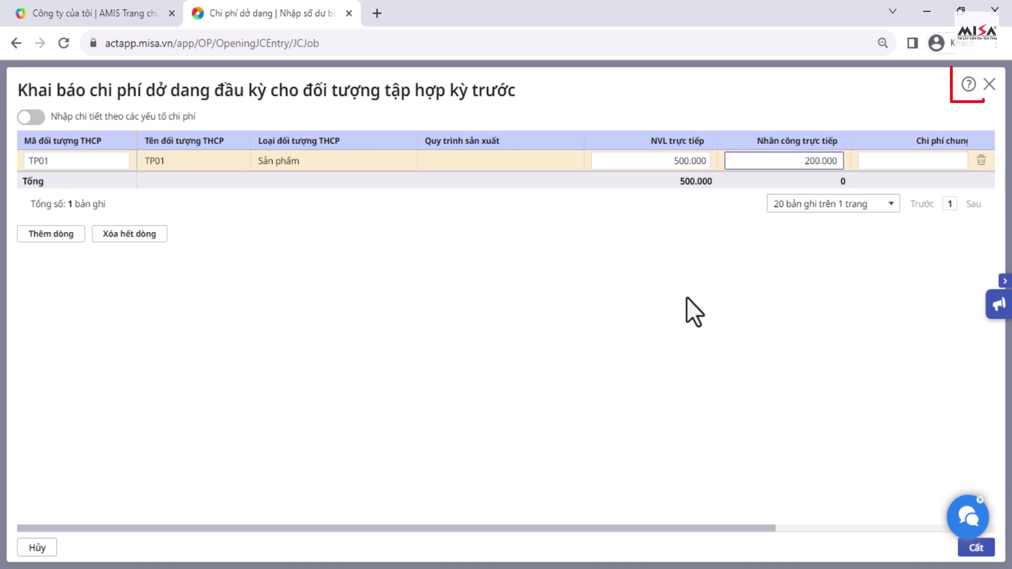
Step: Open the help article on entering opening work-in-progress costs for cost objects
click(968, 84)
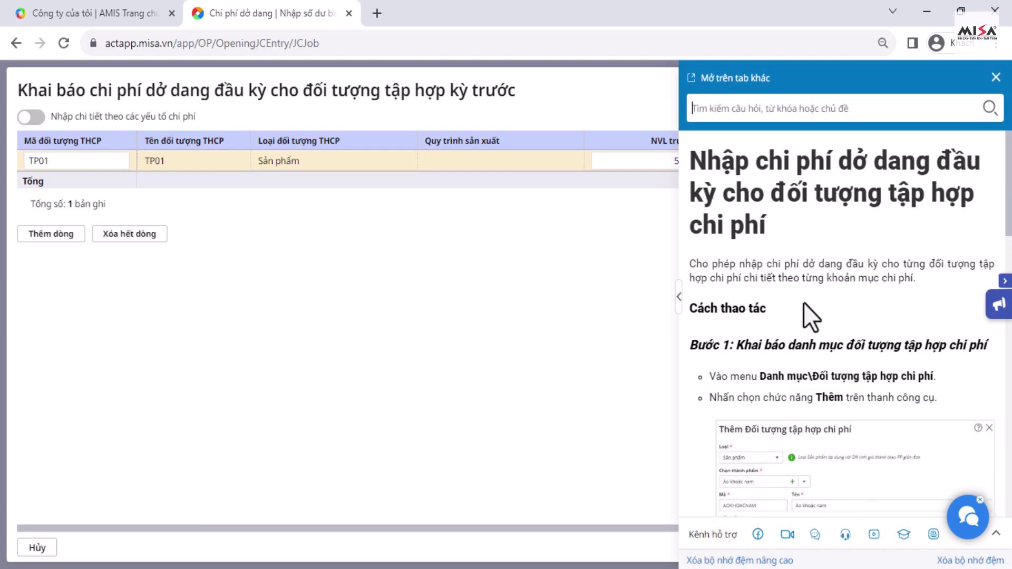
Step: Read the help article's instructions on entering work-in-progress costs and save the TP01 entry, closing Chi phí dở dang
scroll(804, 306, down, 7)
scroll(802, 326, down, 5)
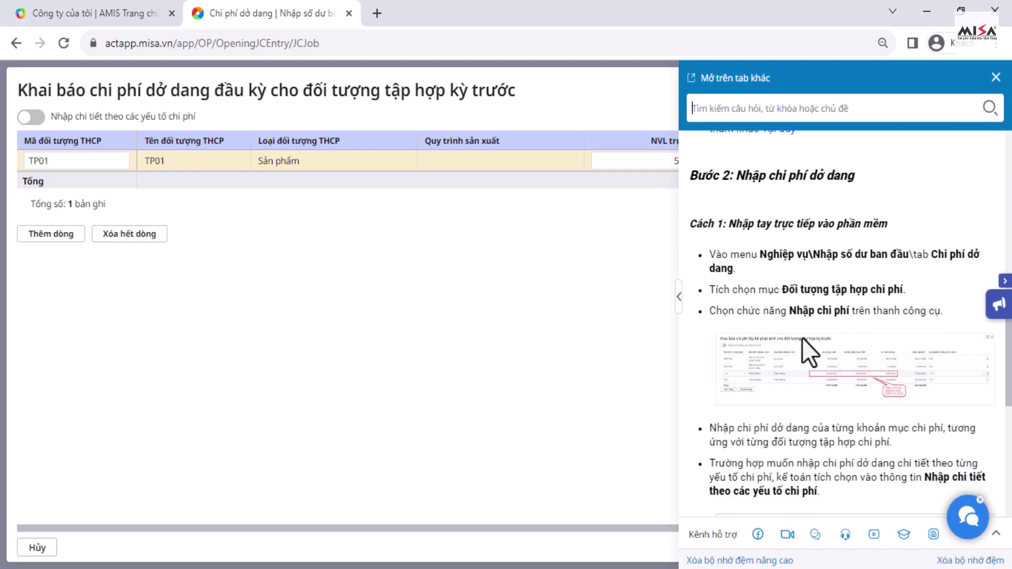
scroll(823, 391, down, 3)
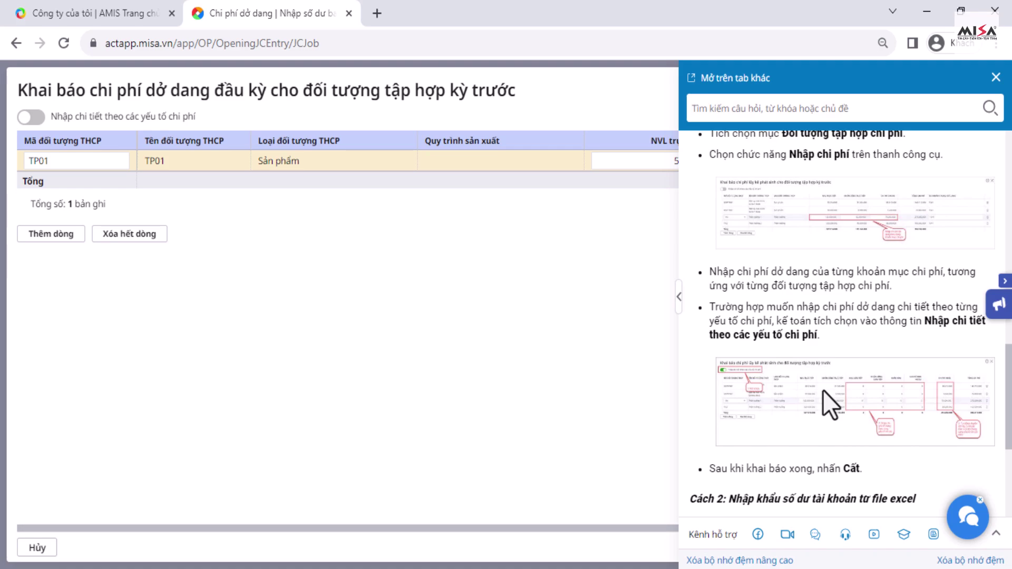
click(996, 77)
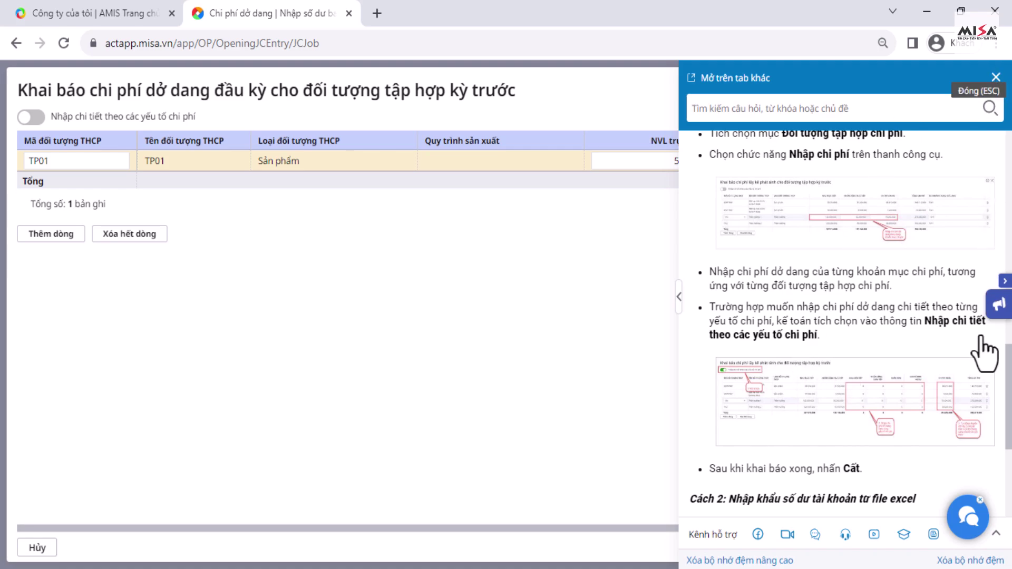
click(972, 551)
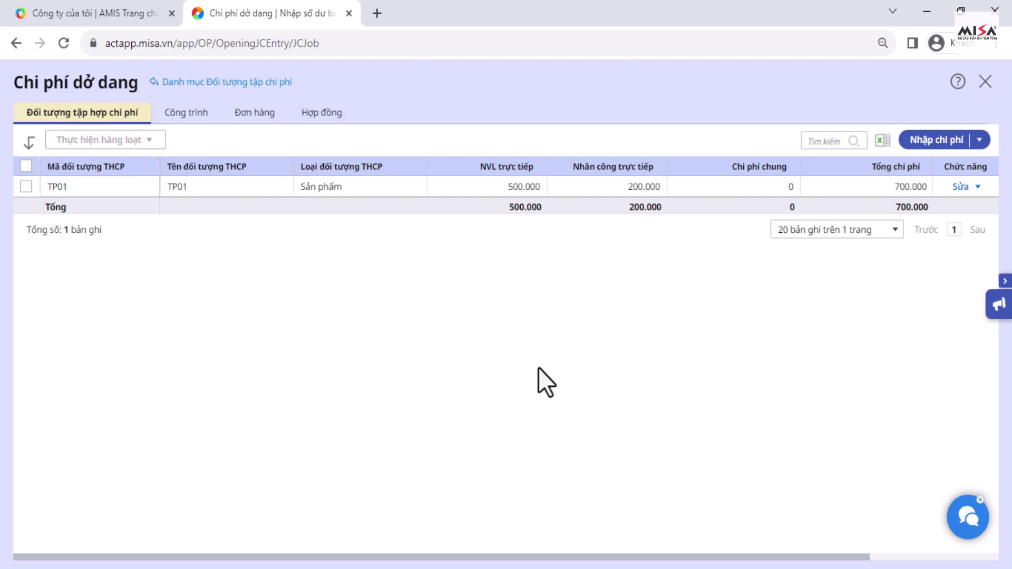
click(984, 81)
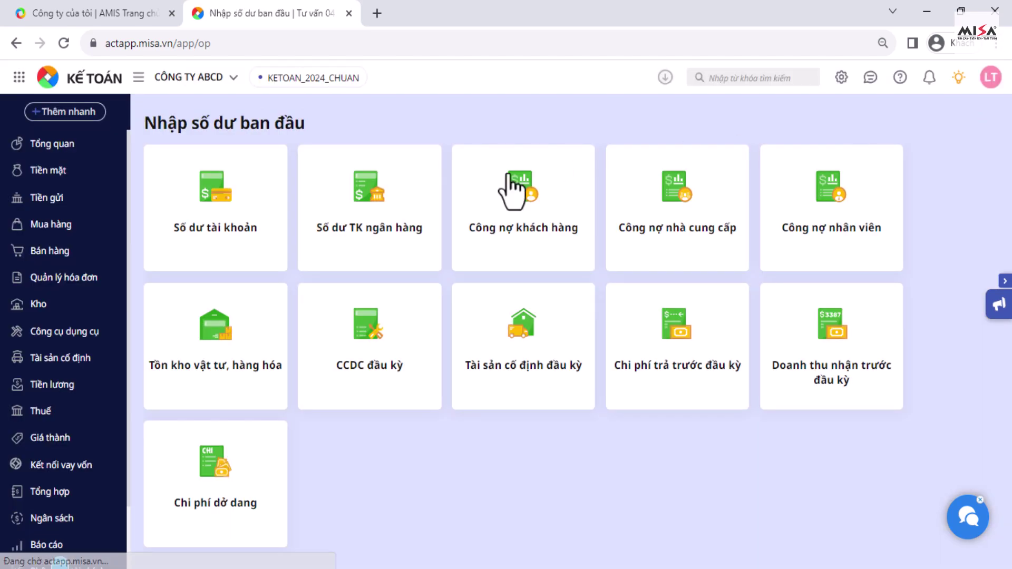
Step: Add account 154 to Số dư tài khoản with a Dư Nợ of 700.000, and save and close the balances
click(224, 201)
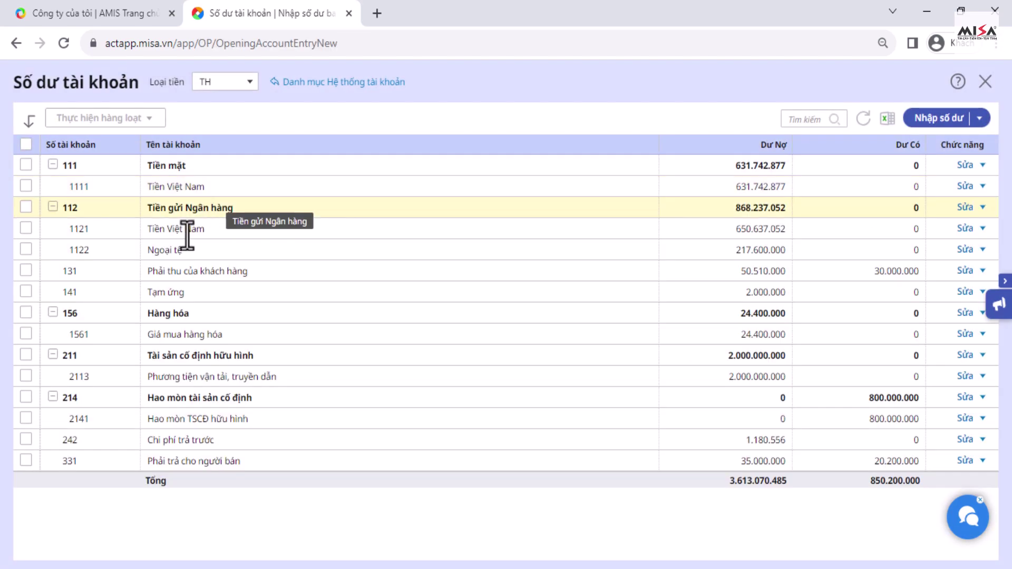
click(924, 119)
click(30, 517)
text(154)
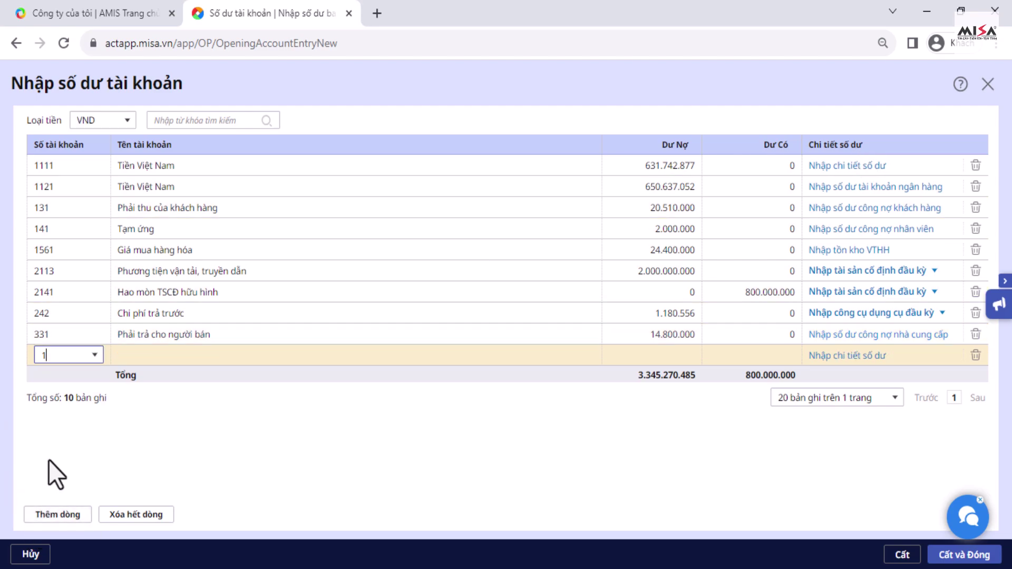
click(129, 399)
click(620, 354)
text(7000000)
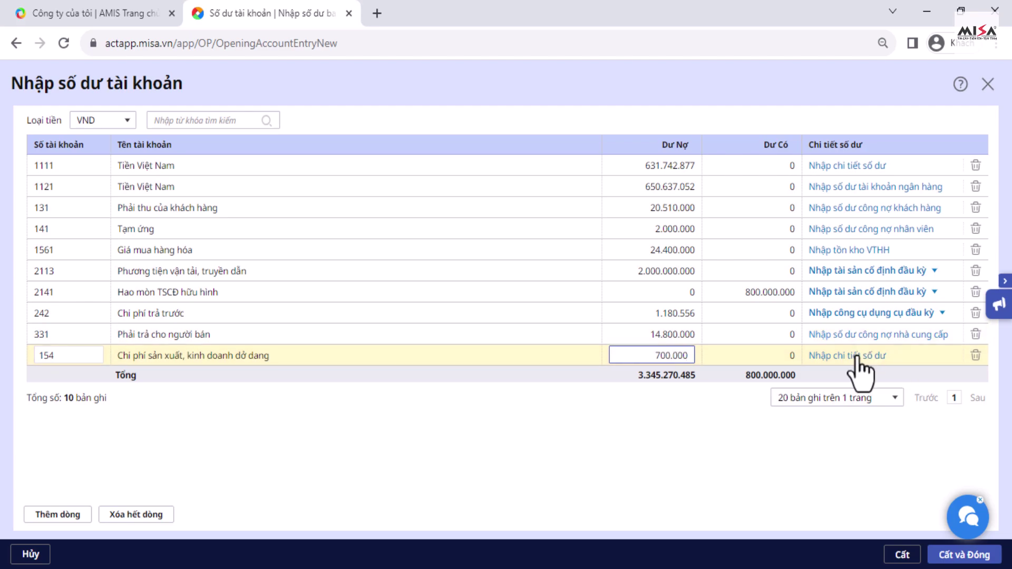
click(956, 562)
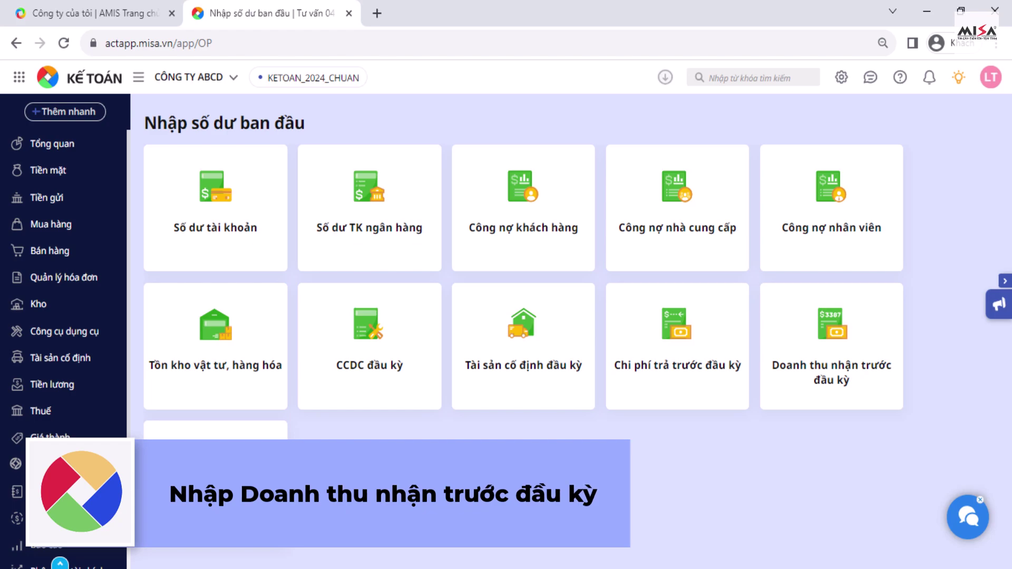
Step: Open Doanh thu nhận trước đầu kỳ and read its help article on declaring opening unearned revenue
click(823, 395)
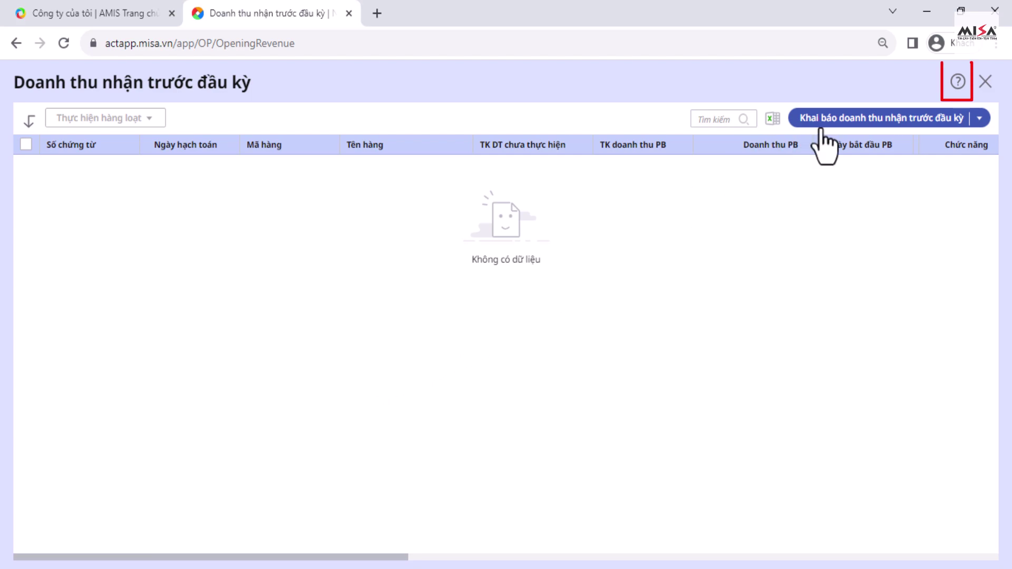
click(959, 84)
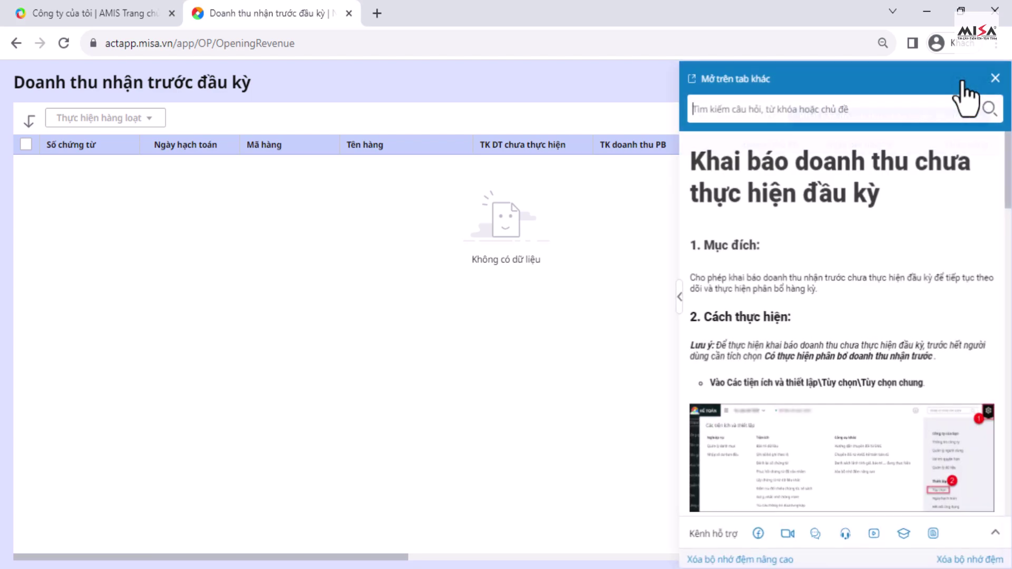
scroll(765, 384, down, 10)
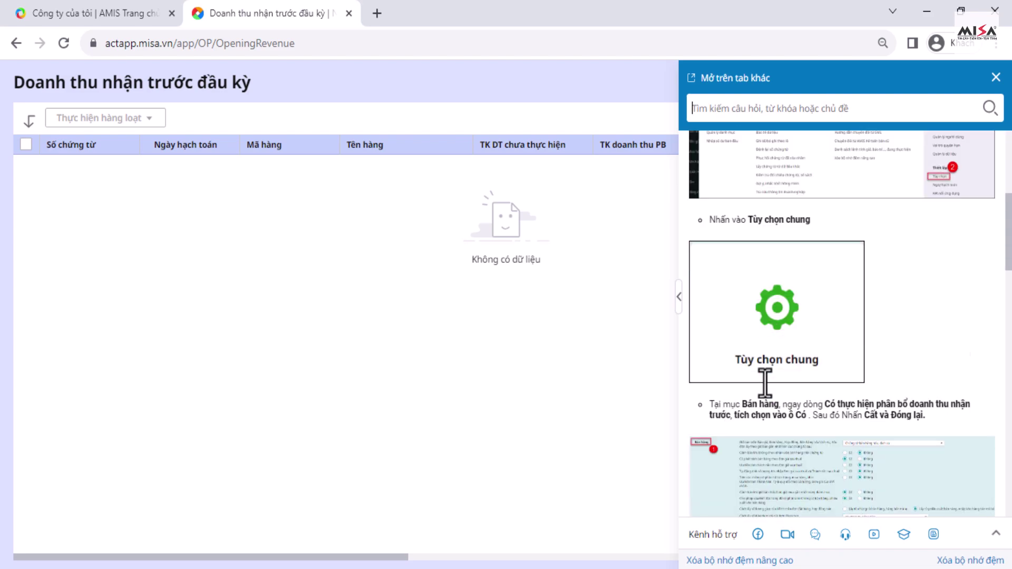
scroll(840, 398, down, 5)
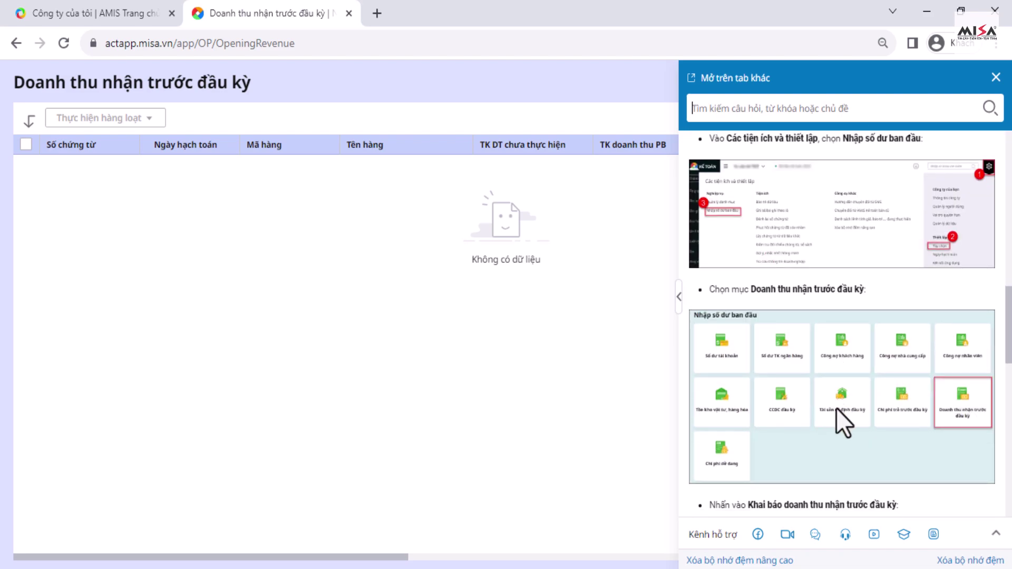
scroll(836, 444, down, 5)
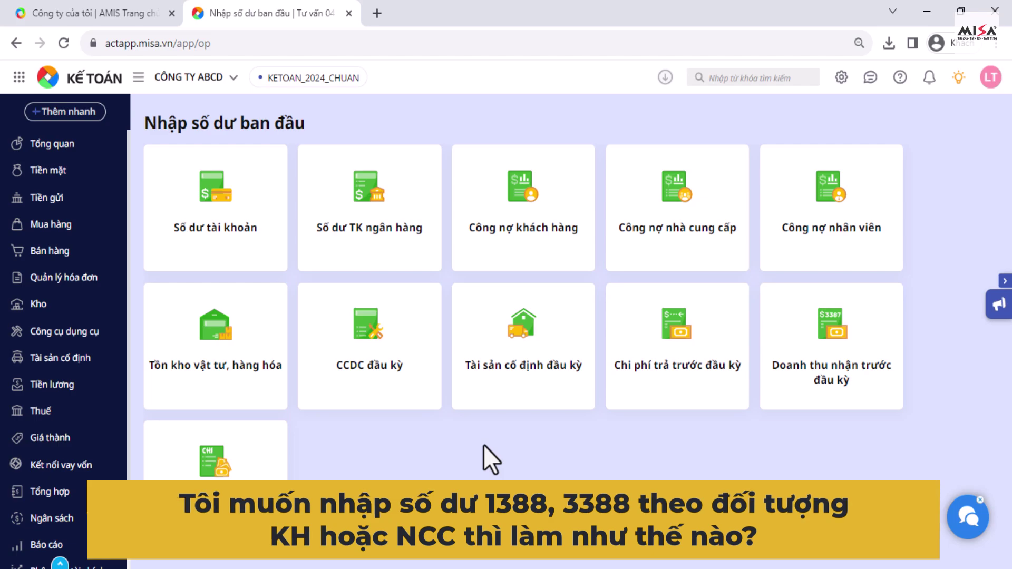
Step: In the Hệ thống tài khoản list, set account 1388 to track details by Đối tượng Khách hàng and save it
scroll(84, 446, down, 3)
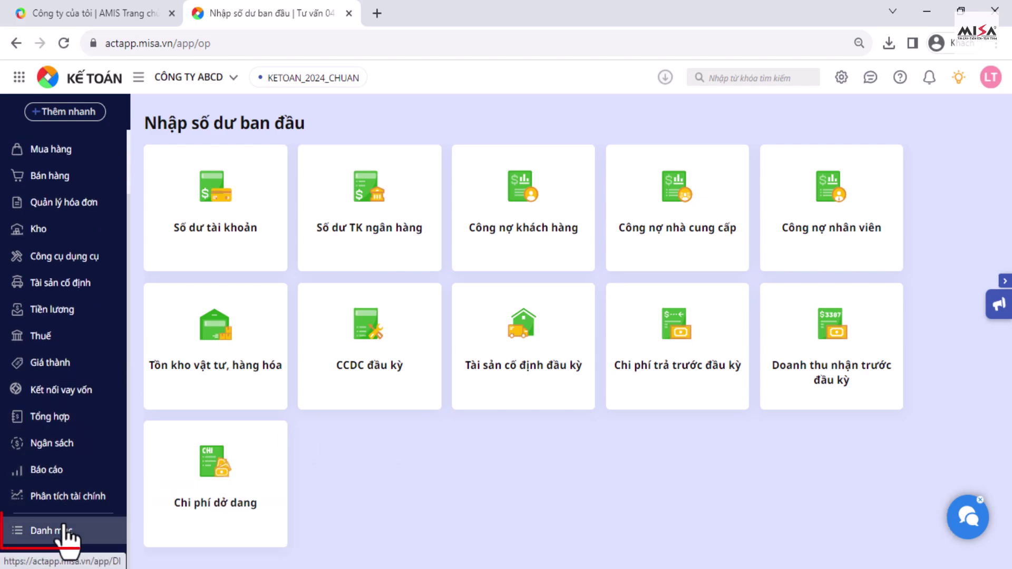
click(60, 533)
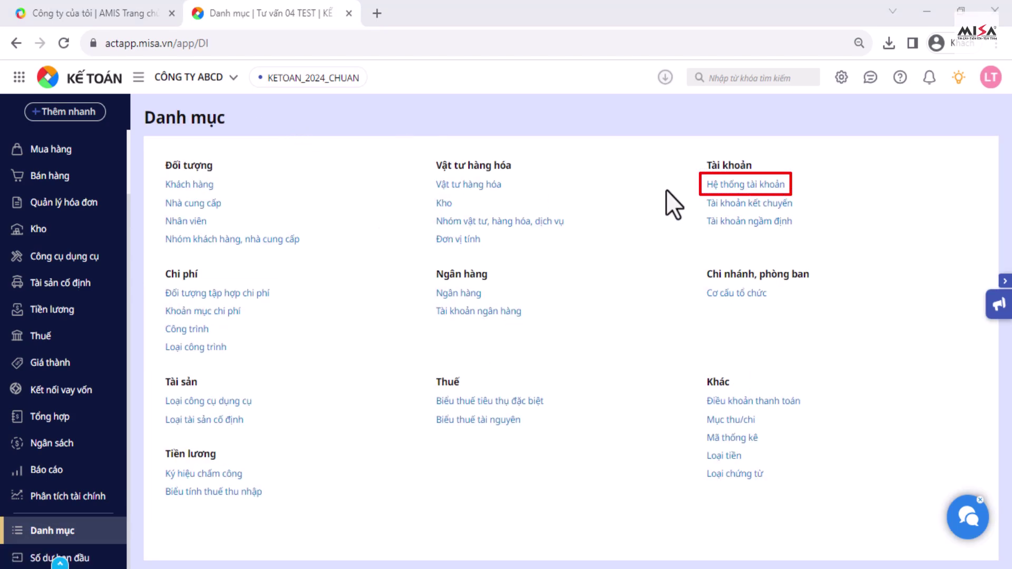
click(745, 184)
click(156, 388)
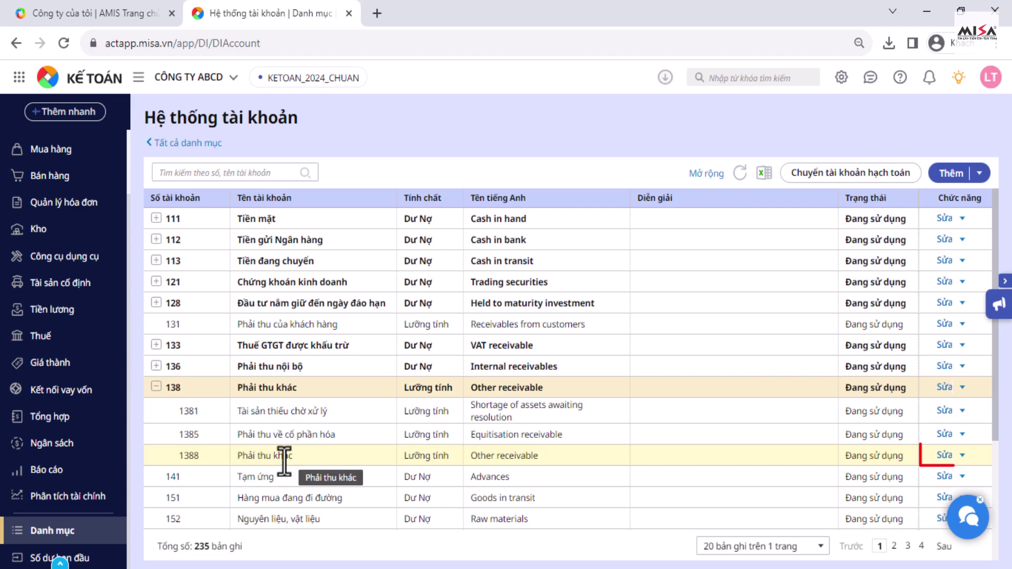
click(944, 455)
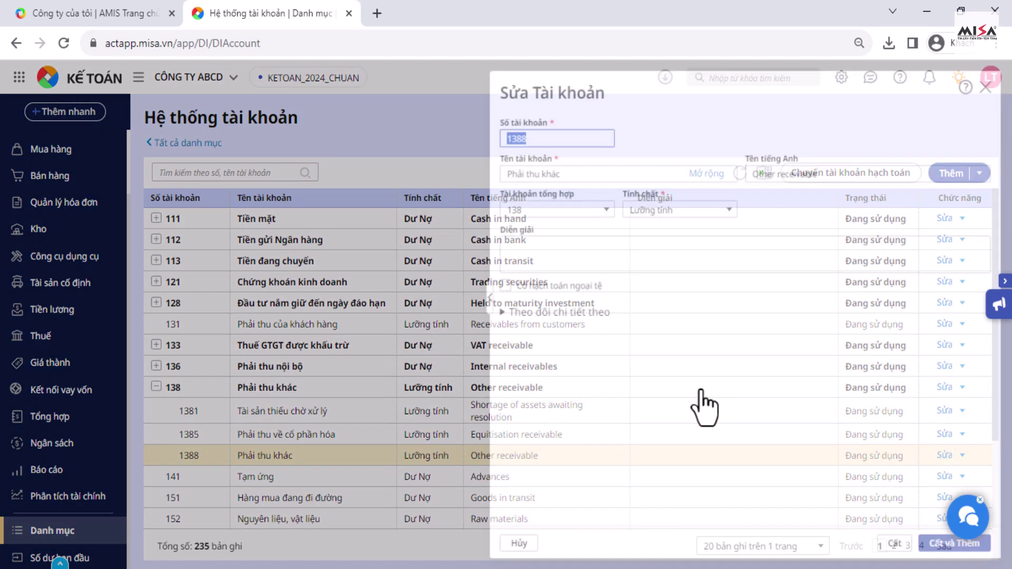
click(501, 332)
click(694, 333)
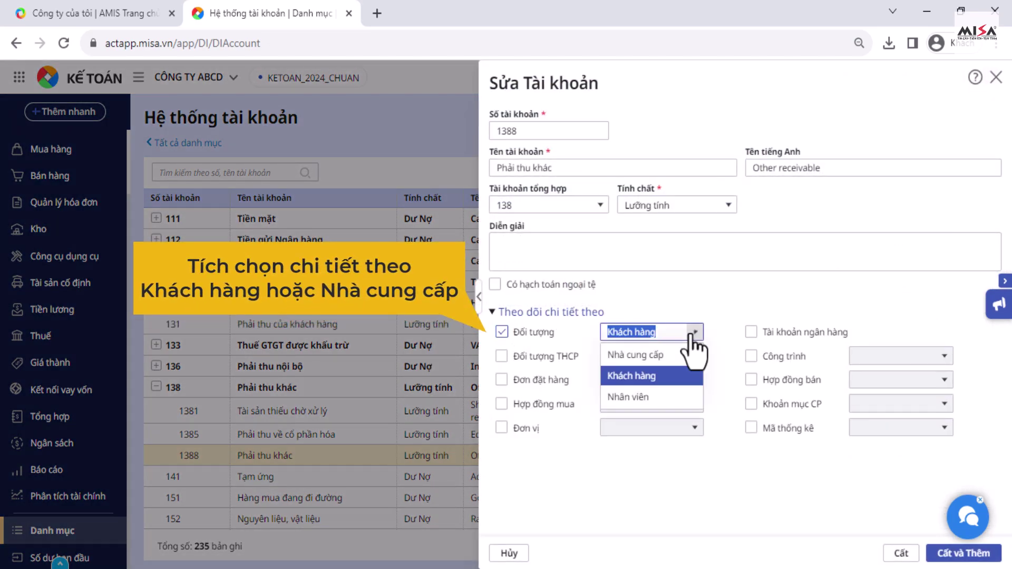
click(694, 333)
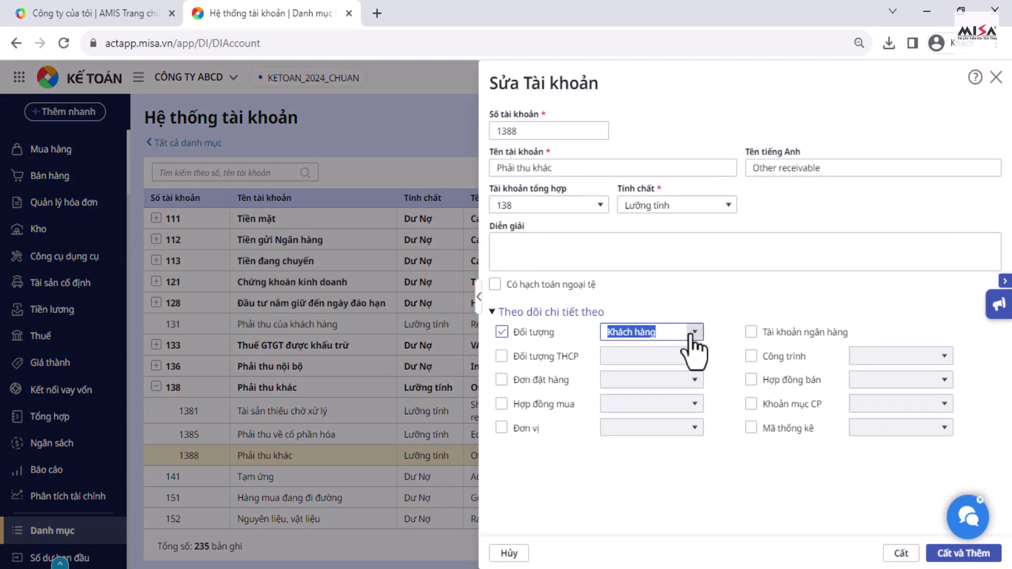
click(902, 554)
click(507, 352)
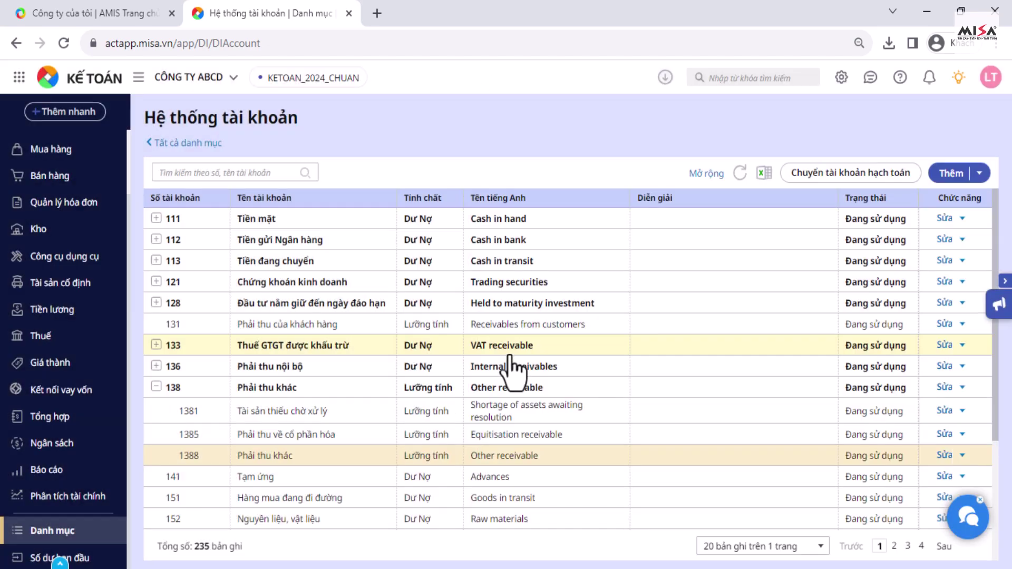
Step: Find account 3388 in the chart of accounts, set it to track details by Đối tượng Nhà cung cấp, and save it
click(213, 170)
text(33)
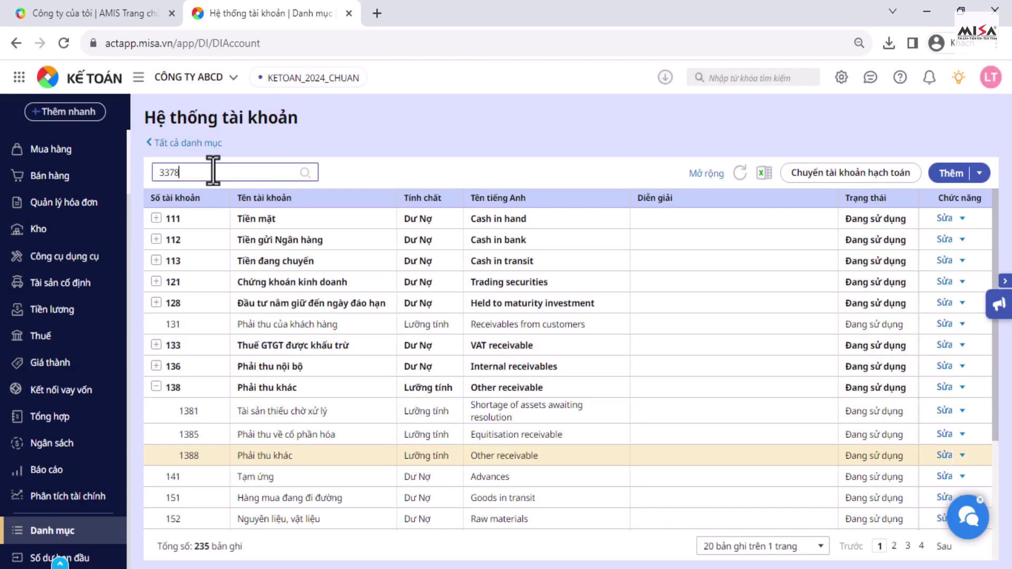
text(78)
key(BackSpace)
key(BackSpace)
double_click(198, 242)
click(502, 332)
click(695, 332)
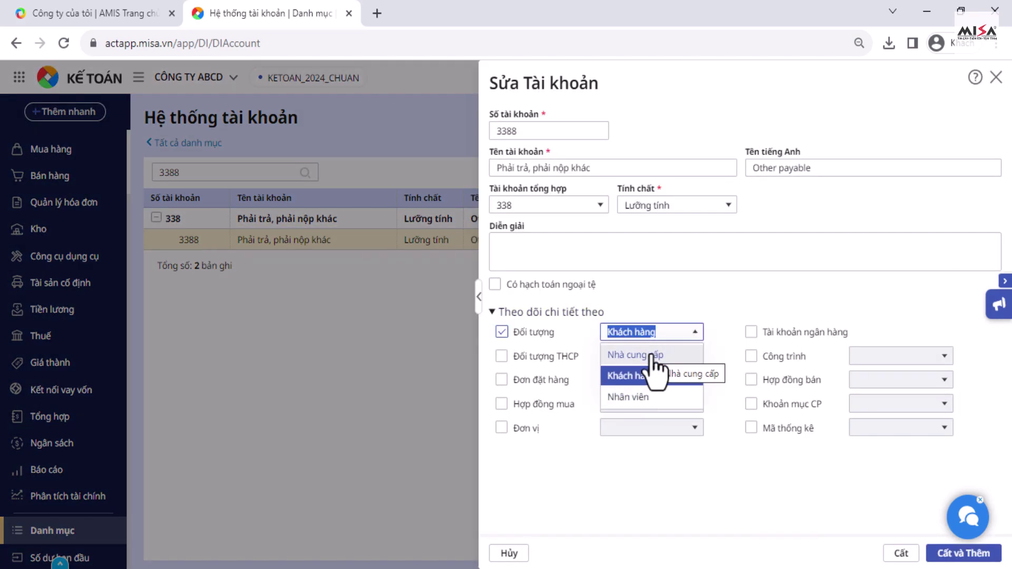
click(653, 356)
click(891, 560)
click(527, 350)
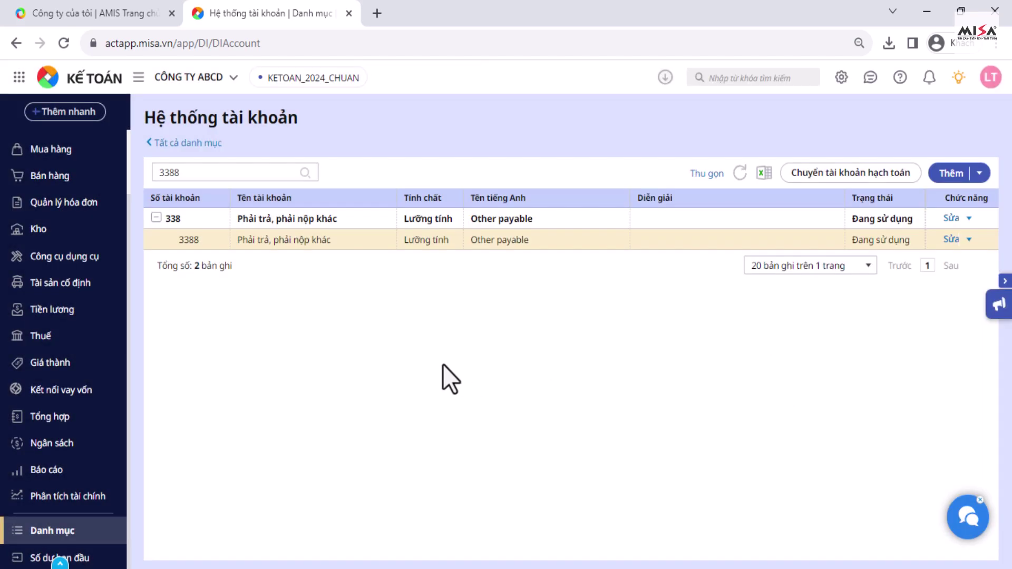
Step: Start a new opening balance entry under Công nợ khách hàng and choose its Số tài khoản
click(112, 559)
click(509, 232)
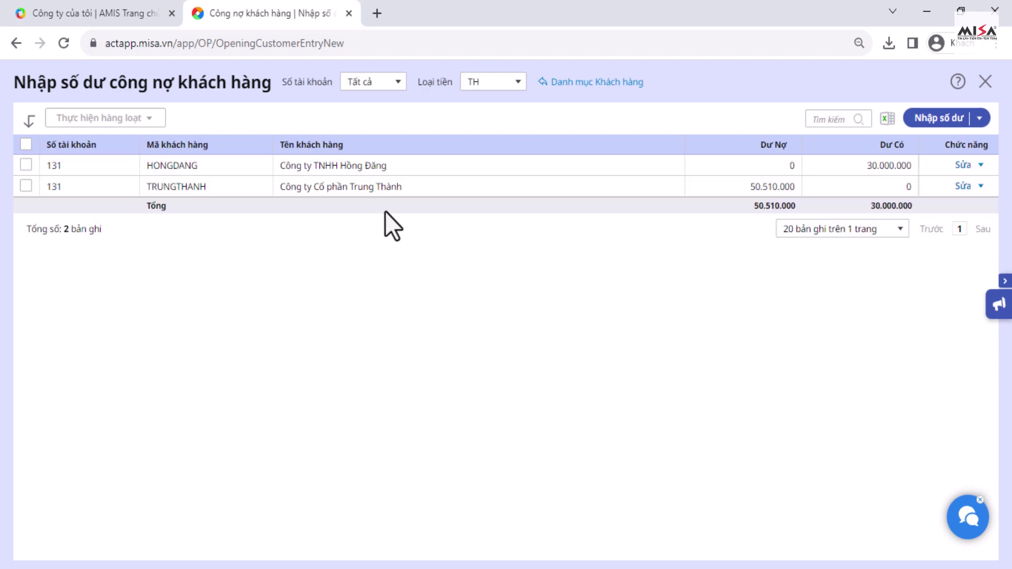
click(924, 120)
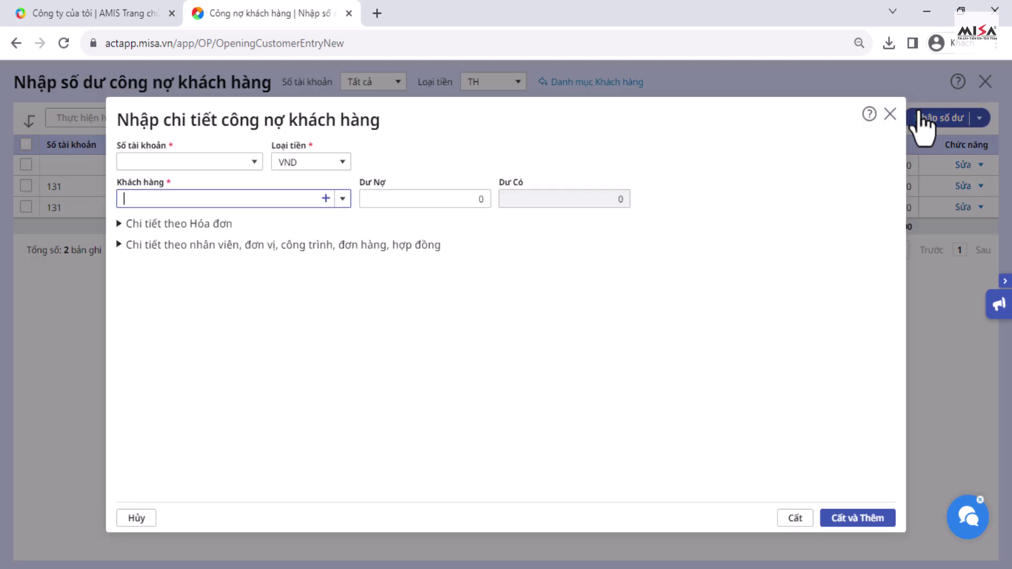
click(256, 162)
click(181, 230)
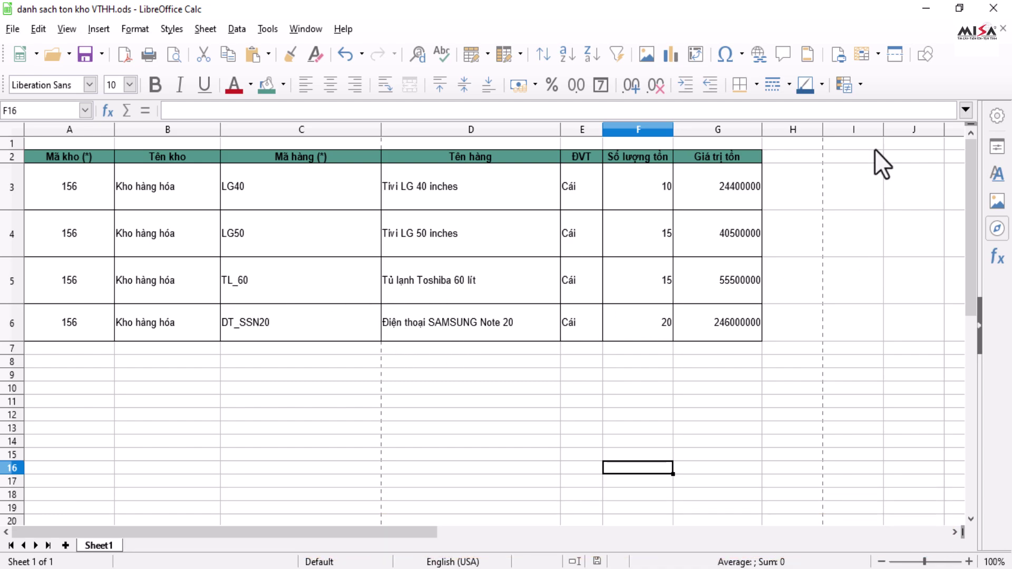
Step: Start importing Tồn kho vật tư, hàng hóa from Excel and save the basic template as Mau_ton_kho_vat_tu_hang_hoa_PPBQCK_BQTT.xls
click(926, 9)
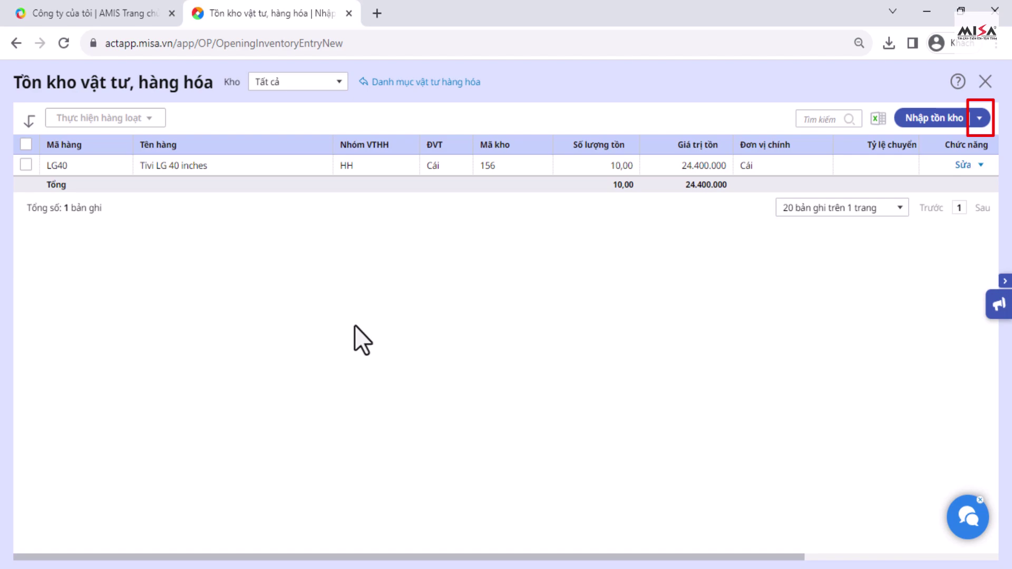
click(979, 118)
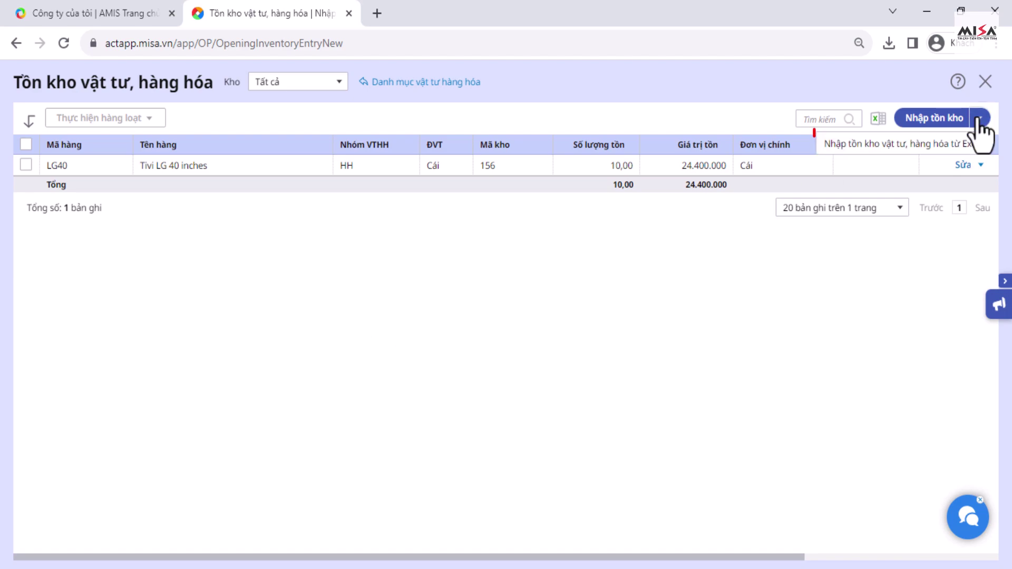
click(895, 150)
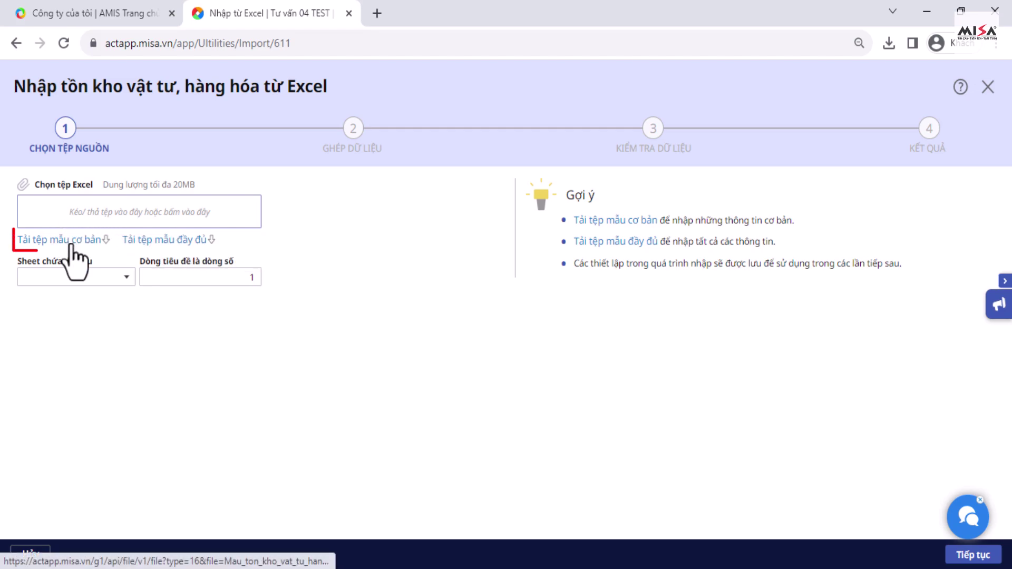
click(150, 241)
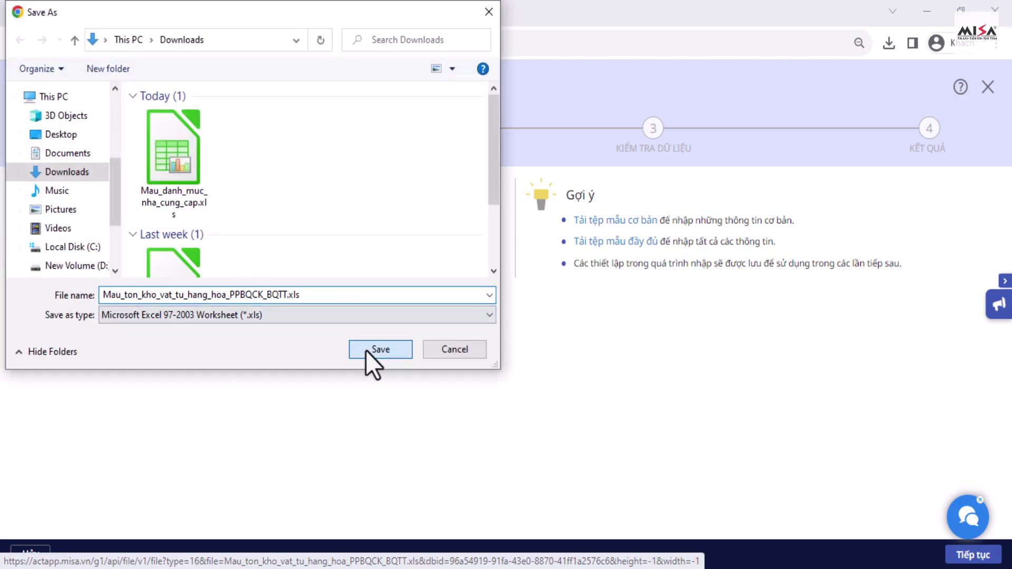
click(365, 350)
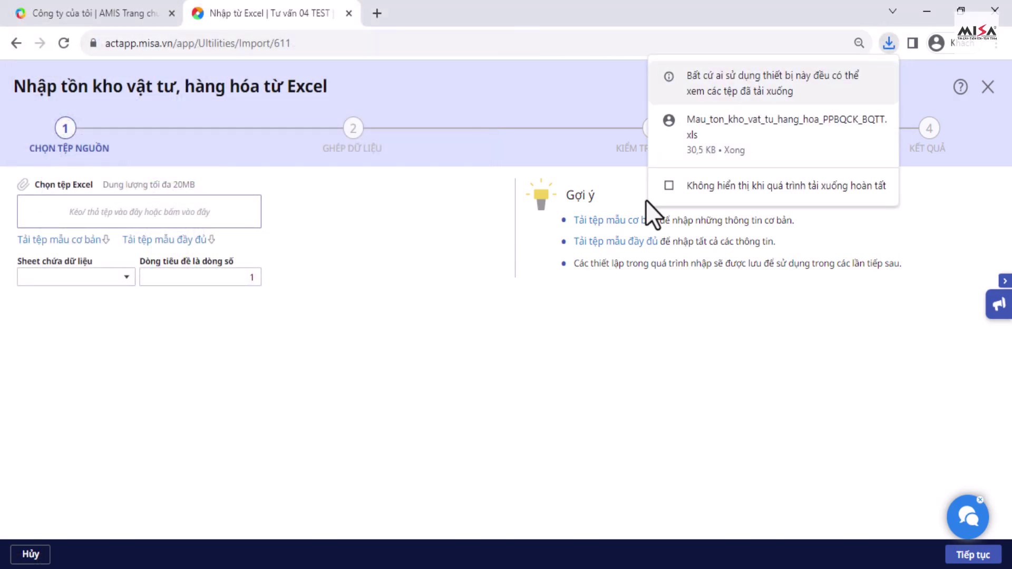
Step: Open the downloaded inventory template and clear the sample data in A9:E13
click(712, 135)
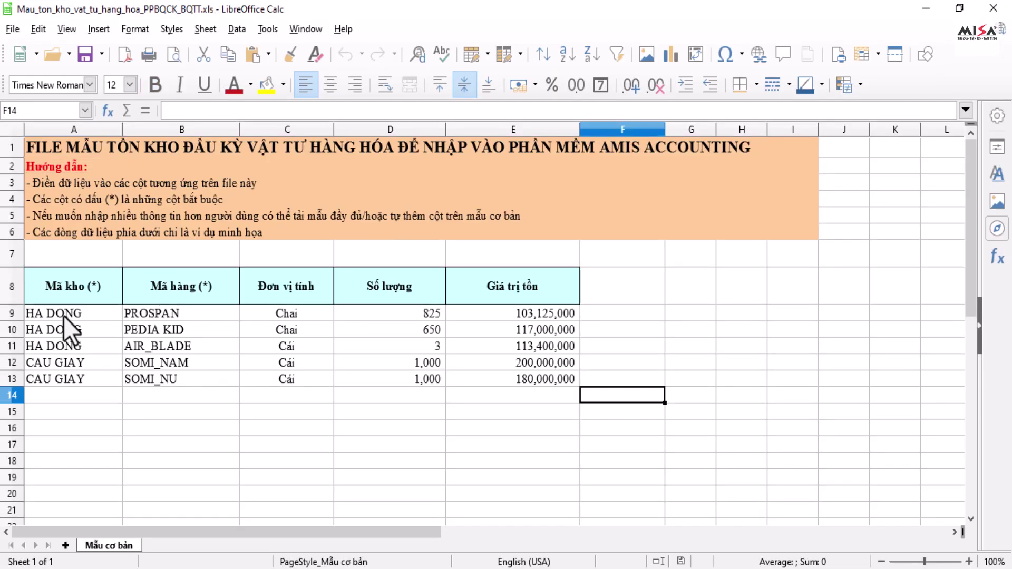
drag(63, 316, 510, 385)
key(Delete)
Step: Copy the warehouse codes A3:A5 from danh sach ton kho VTHH.ods into the template's Mã kho column starting at A9
mouse_move(237, 568)
click(316, 514)
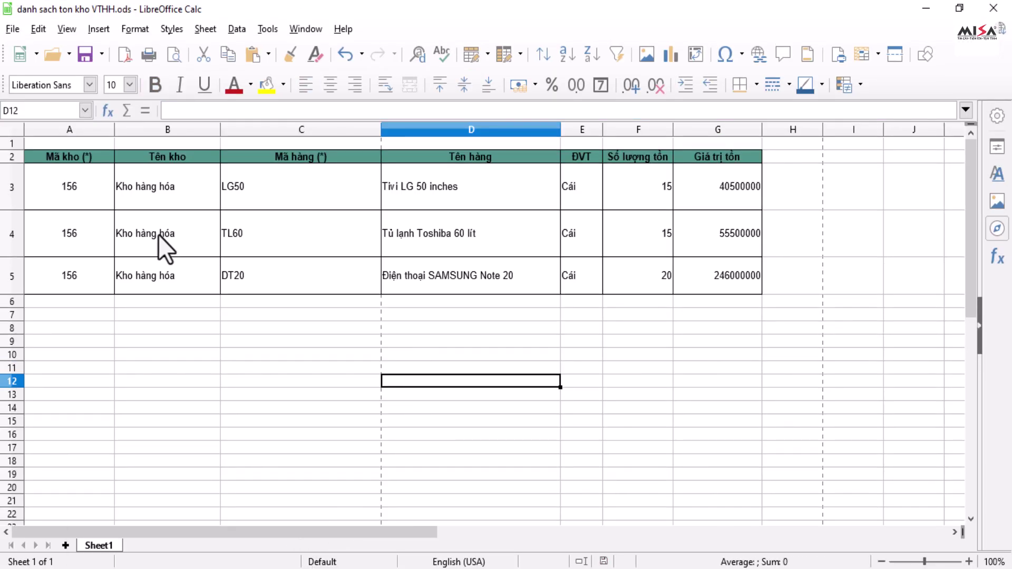
click(73, 190)
click(72, 252)
click(139, 196)
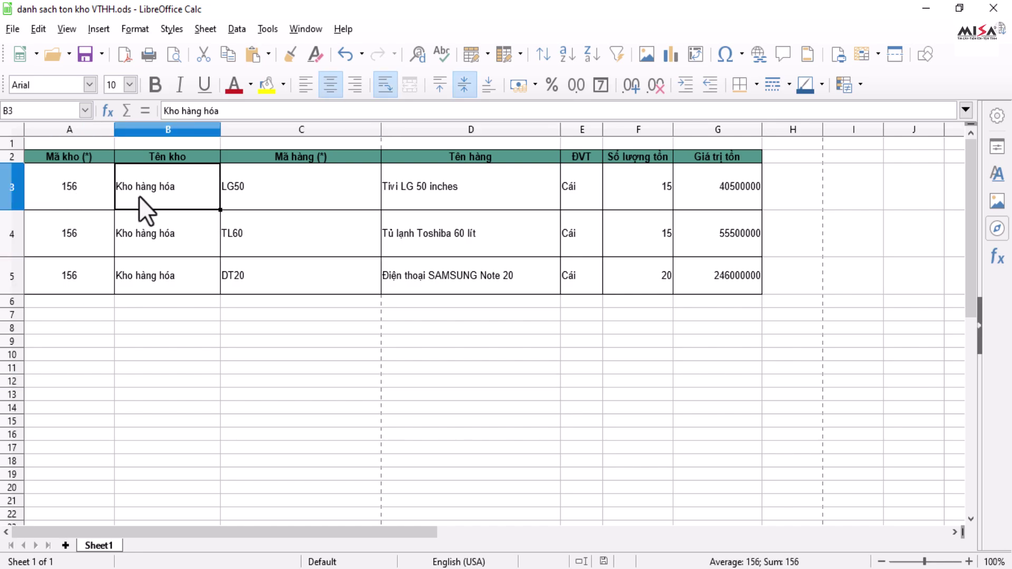
click(148, 244)
click(152, 266)
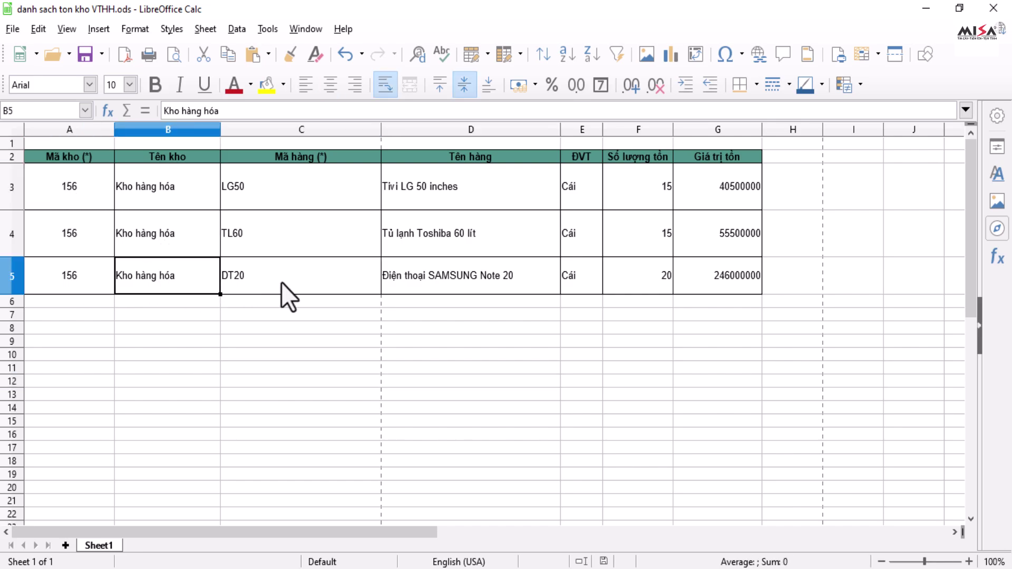
drag(66, 189, 67, 272)
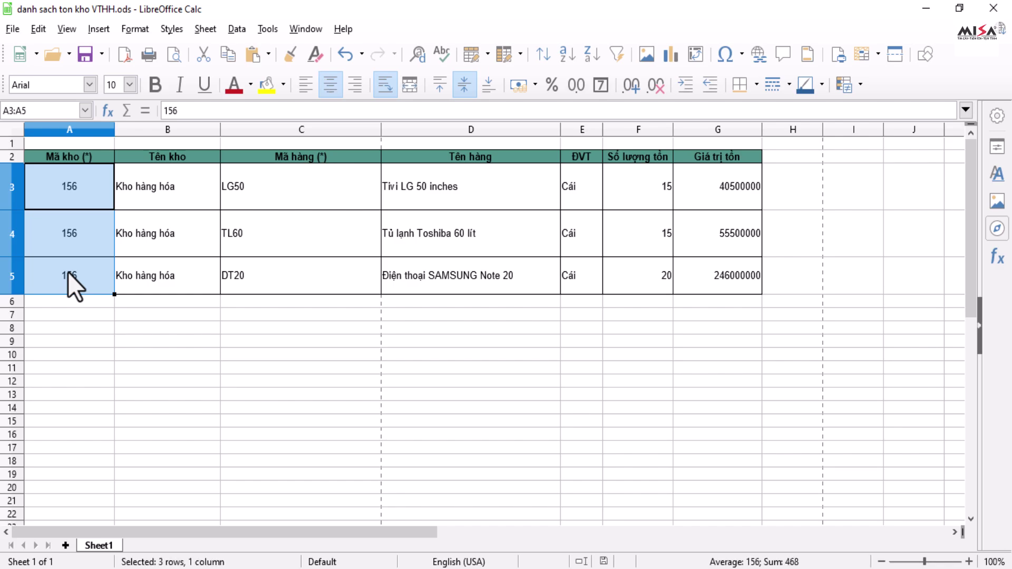
key(ctrl+c)
mouse_move(236, 568)
click(156, 507)
click(79, 315)
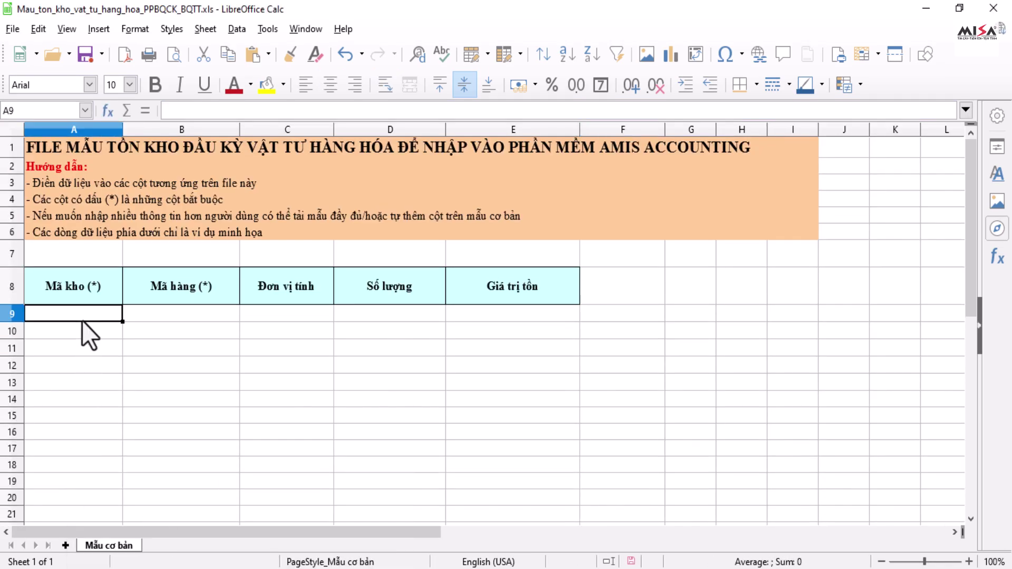
key(ctrl+v)
Step: Copy the item codes C3:C5 from the stock list into the template's Mã hàng column starting at B9
click(158, 313)
click(316, 490)
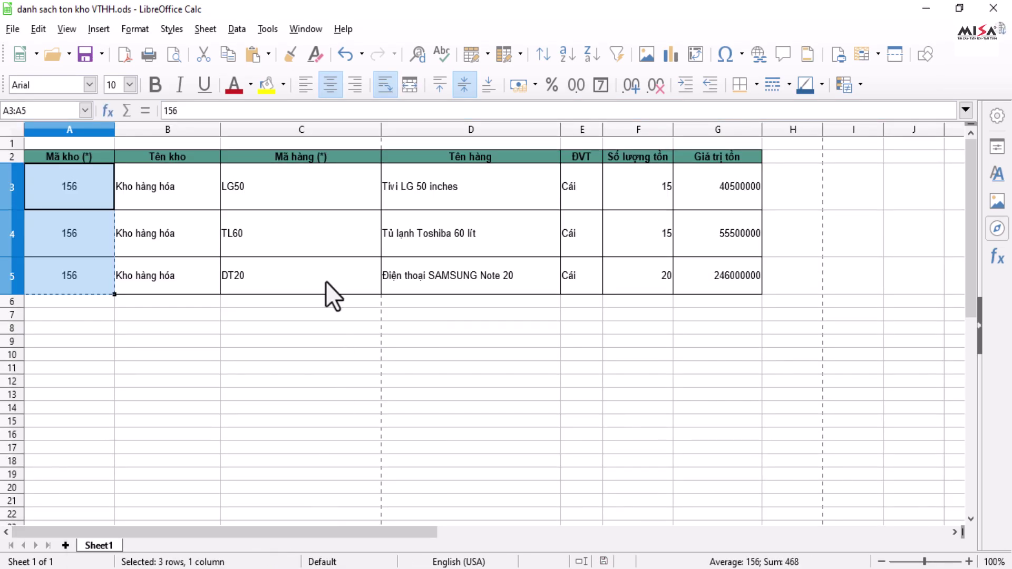
drag(266, 192, 267, 276)
key(ctrl+c)
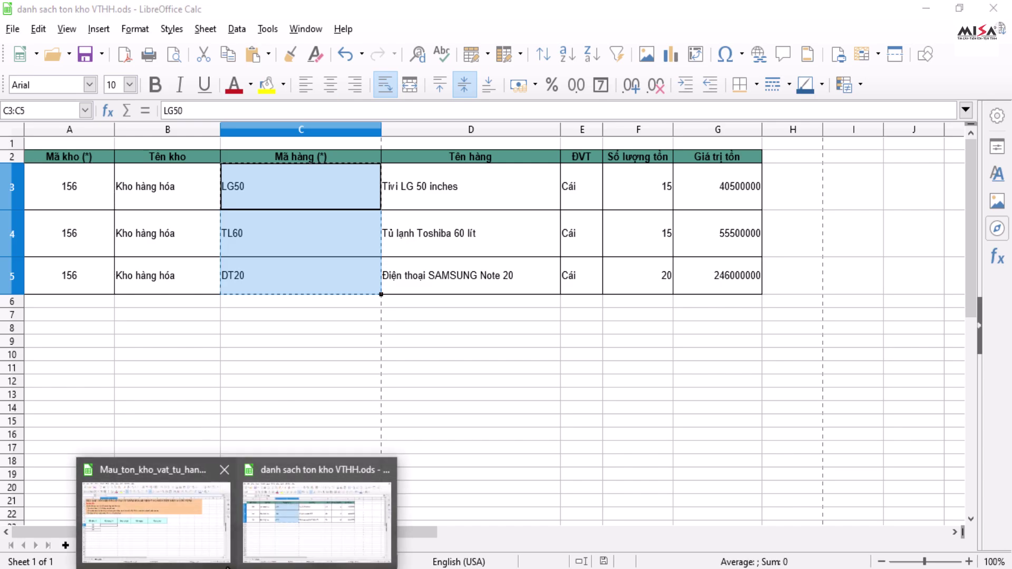
click(156, 506)
key(ctrl+v)
Step: Copy the ĐVT units E3:E5 from the stock list into the template's Đơn vị tính cells C9:C11
click(228, 285)
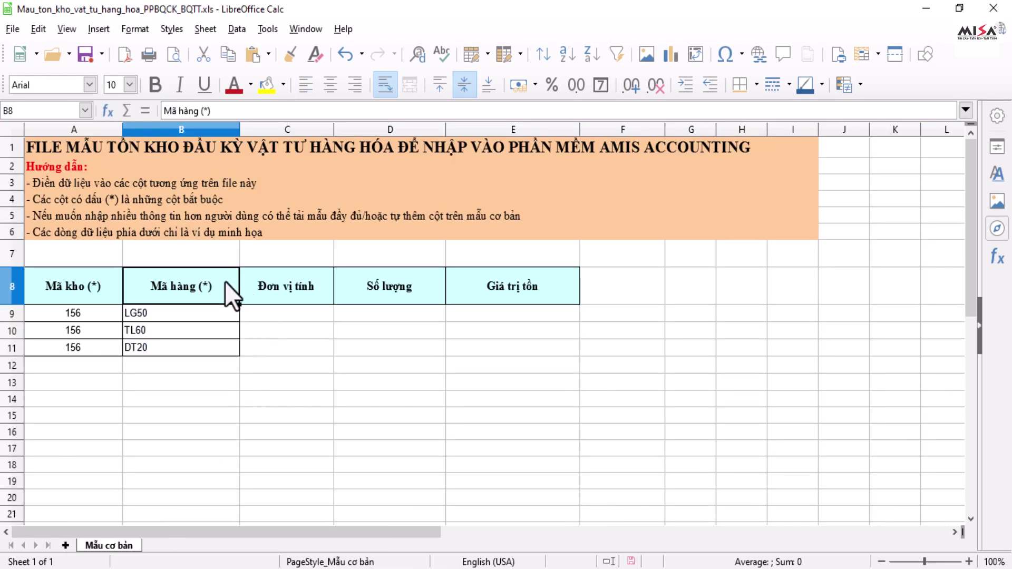
click(285, 287)
click(287, 331)
mouse_move(237, 568)
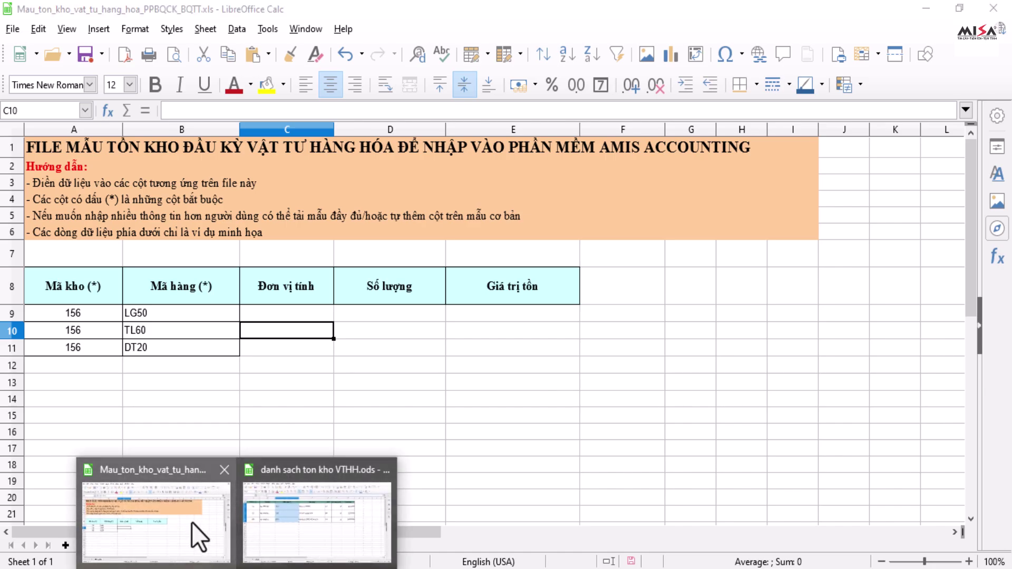
click(260, 520)
drag(576, 192, 576, 295)
key(ctrl+c)
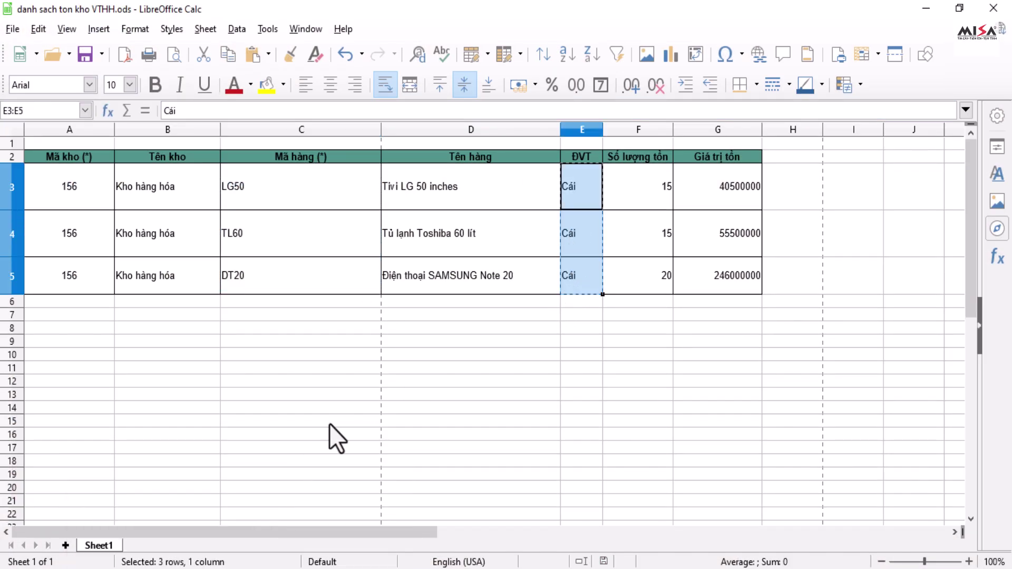
mouse_move(222, 563)
click(143, 506)
drag(274, 313, 278, 344)
key(ctrl+v)
Step: Copy the stock quantities and values F3:G5 from the stock list into the template's Số lượng and Giá trị tồn columns starting at D9
click(371, 316)
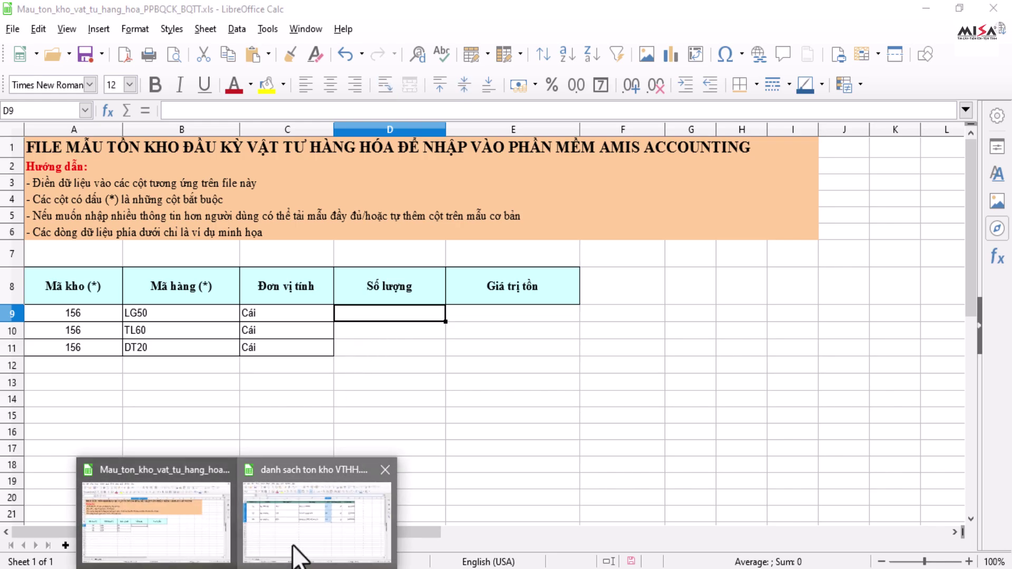
click(294, 545)
click(661, 197)
drag(661, 197, 714, 267)
key(ctrl+c)
mouse_move(279, 548)
click(156, 522)
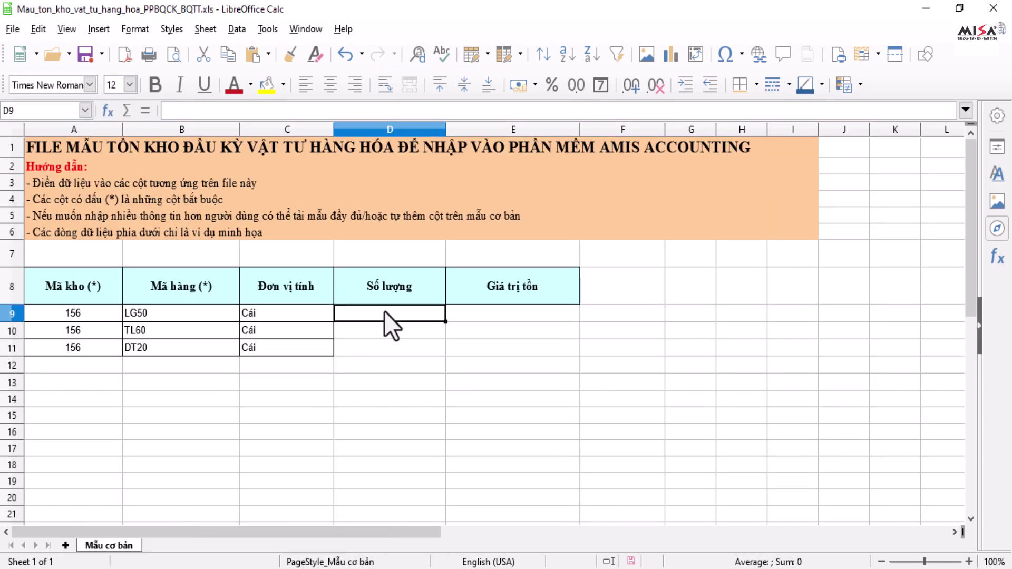
key(ctrl+v)
Step: Save the filled inventory template, keeping the Excel 97–2003 format
click(480, 400)
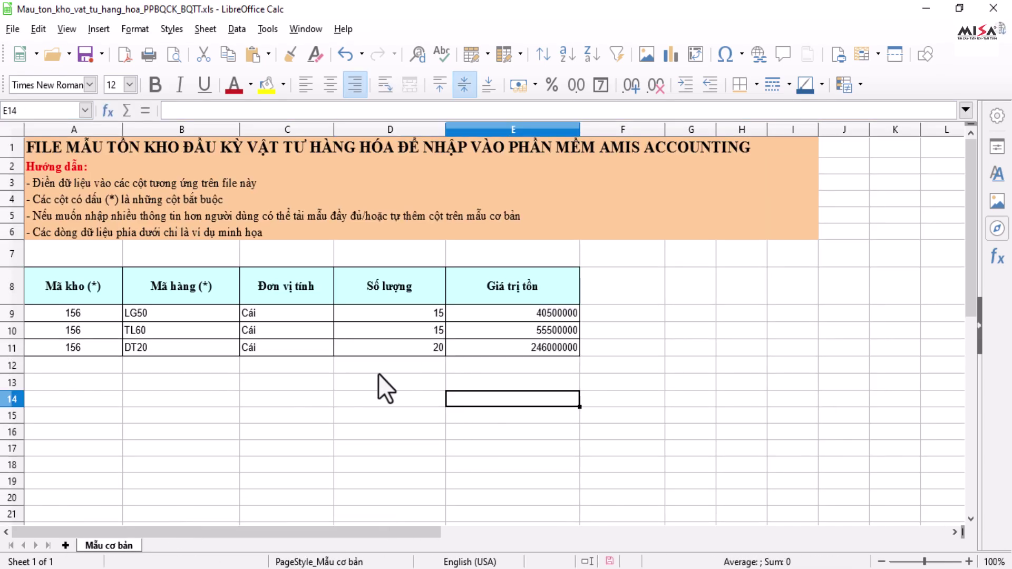
click(82, 57)
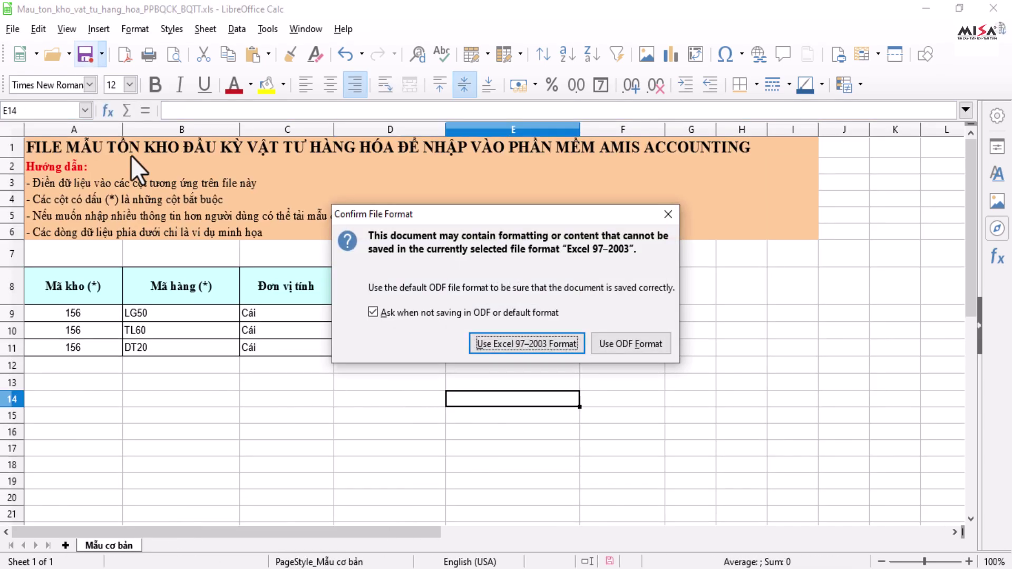
click(549, 343)
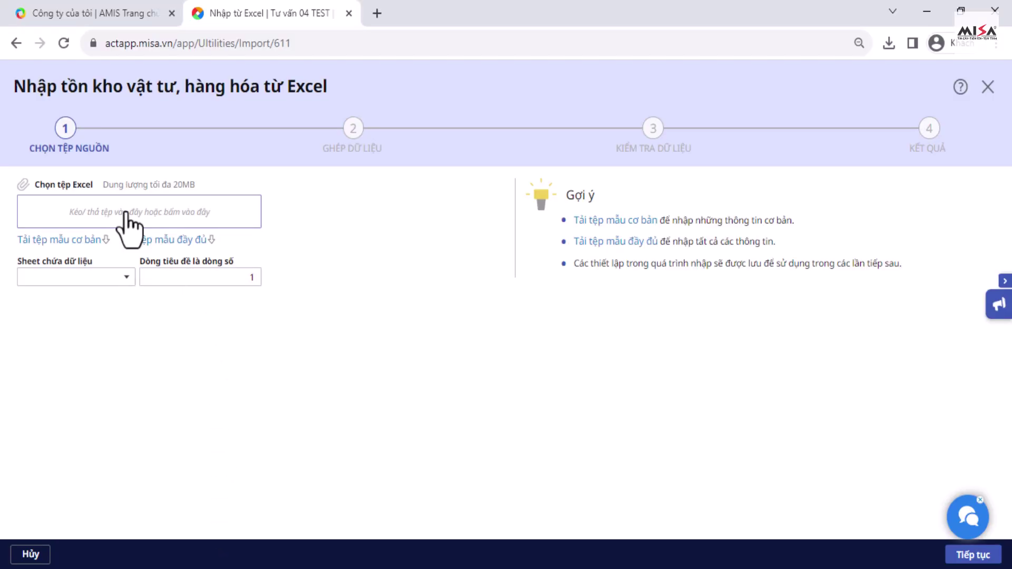
Step: In the AMIS Excel import, choose Mau_ton_kho_vat_tu_hang_hoa_PPBQCK_BQTT.xls with data sheet Mẫu cơ bản and continue to column matching
click(126, 212)
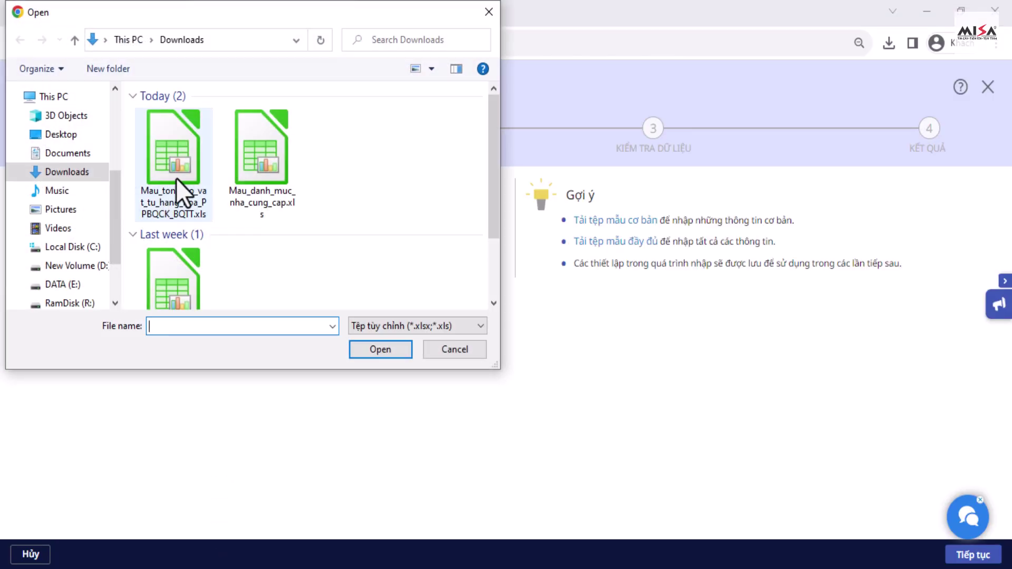
click(179, 192)
click(385, 356)
click(127, 291)
click(102, 311)
click(457, 393)
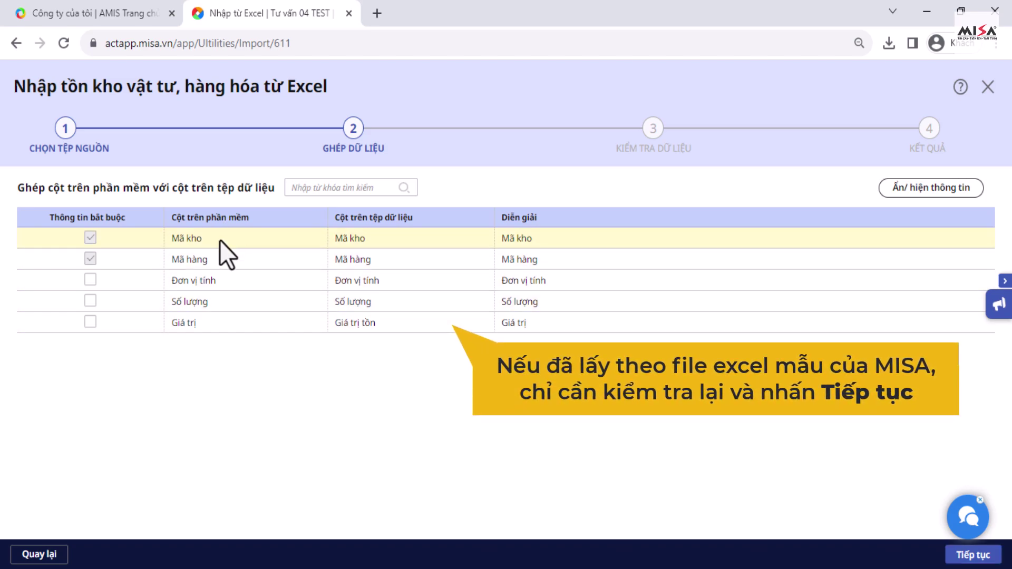
Step: Review how the Mã kho and Mã hàng columns are matched to the file's columns
click(406, 237)
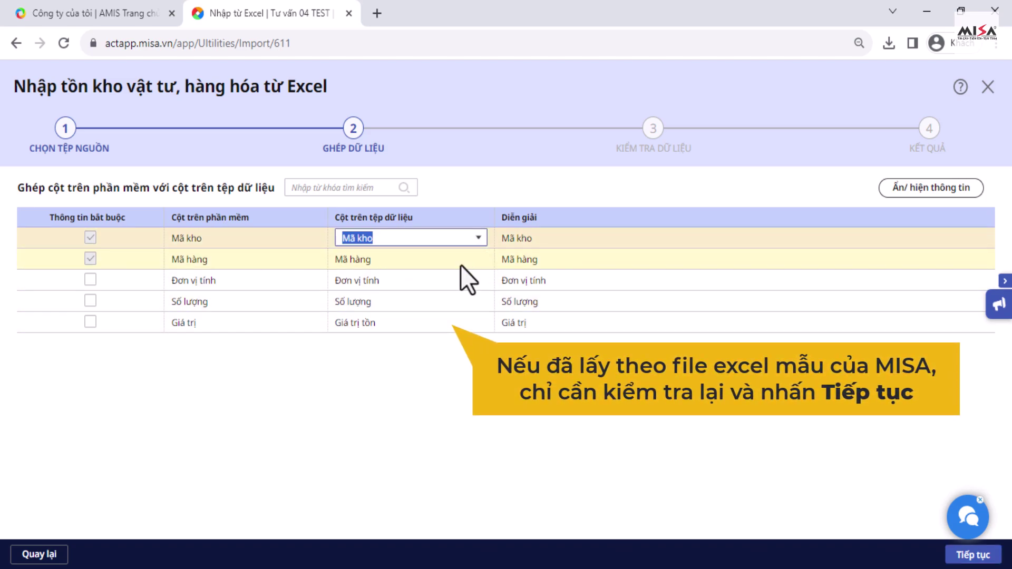
click(538, 415)
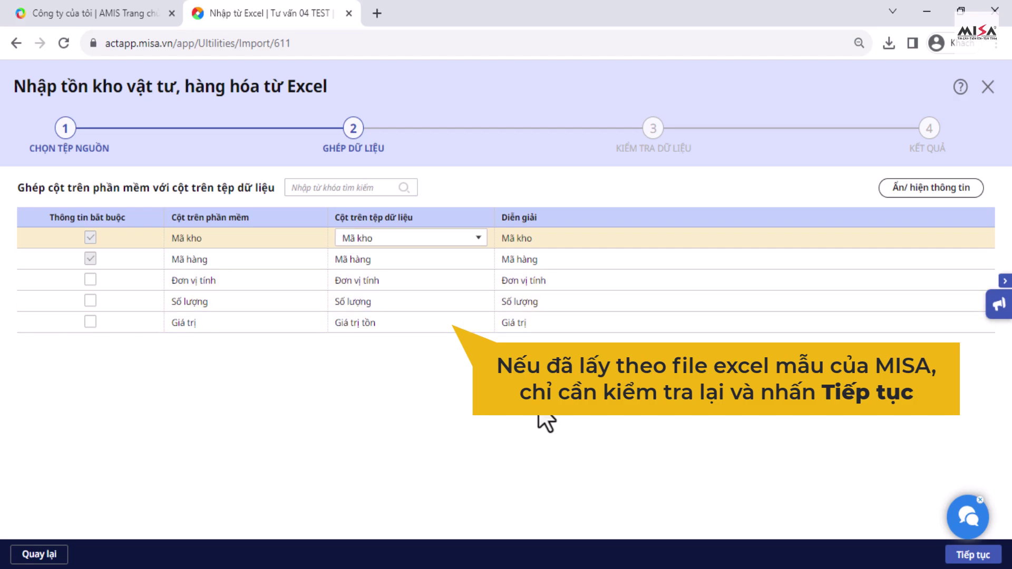
click(483, 259)
click(479, 259)
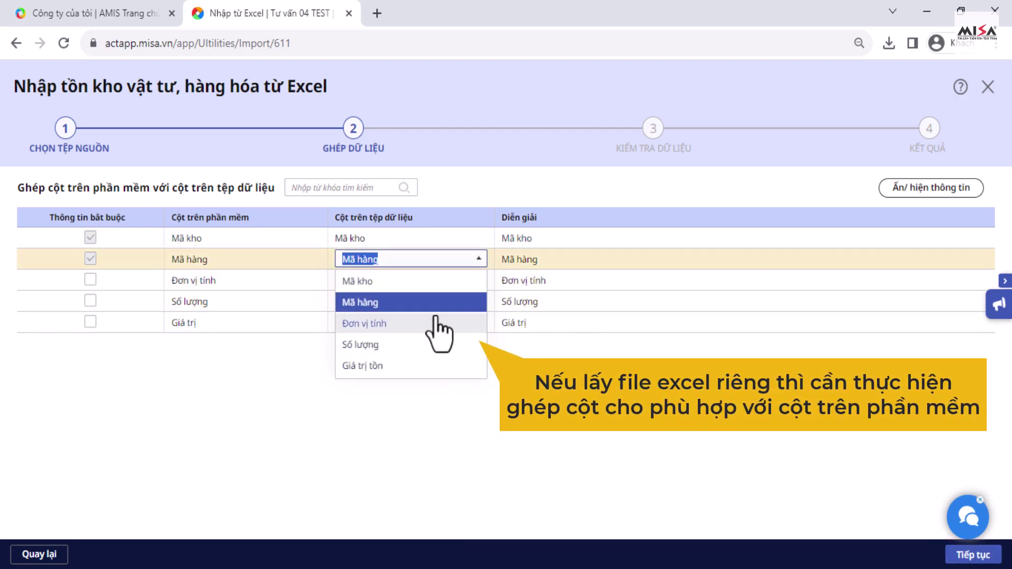
click(429, 454)
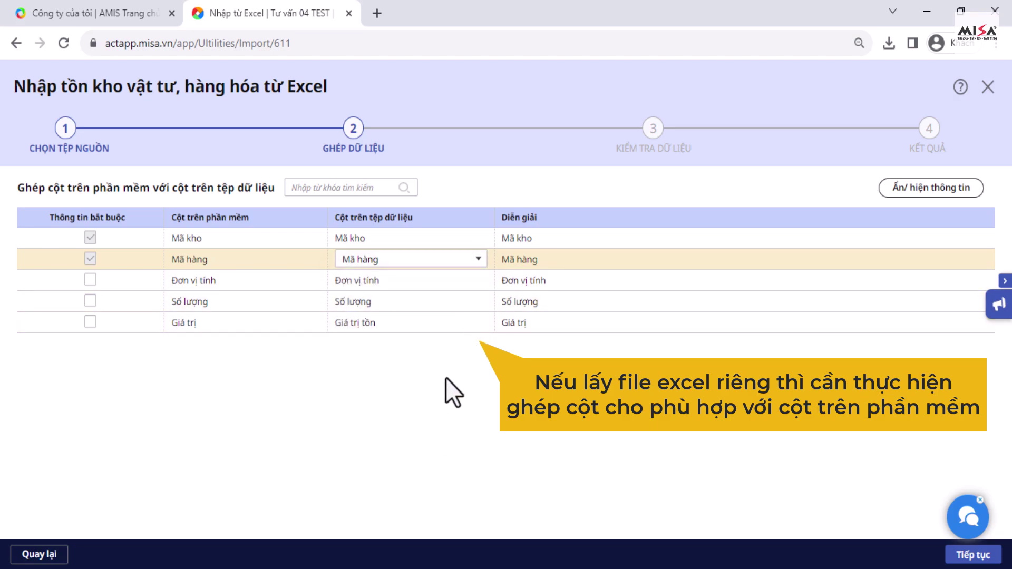
Step: Accept the column matching, import the checked inventory data, and close the import wizard
click(973, 556)
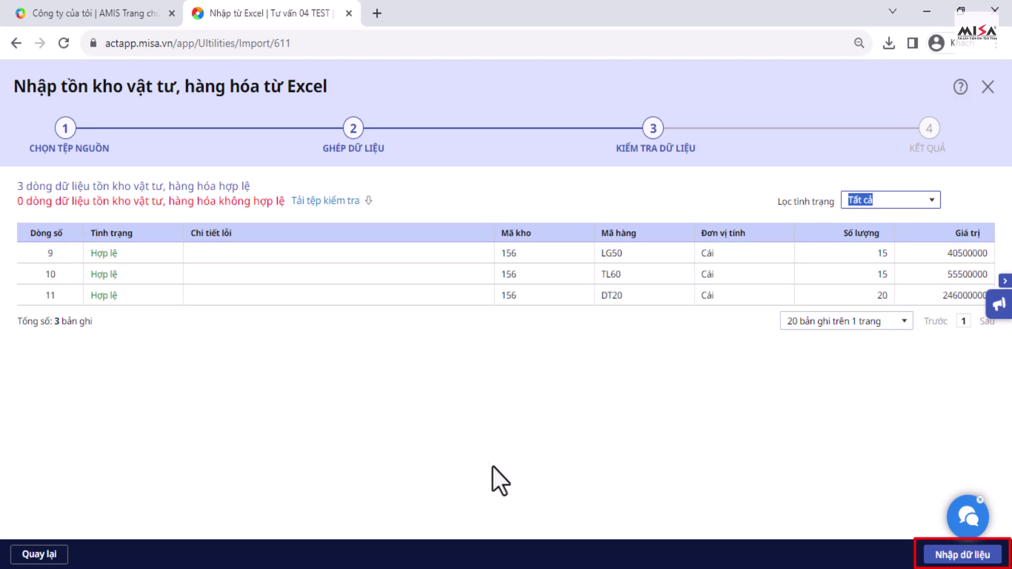
click(947, 557)
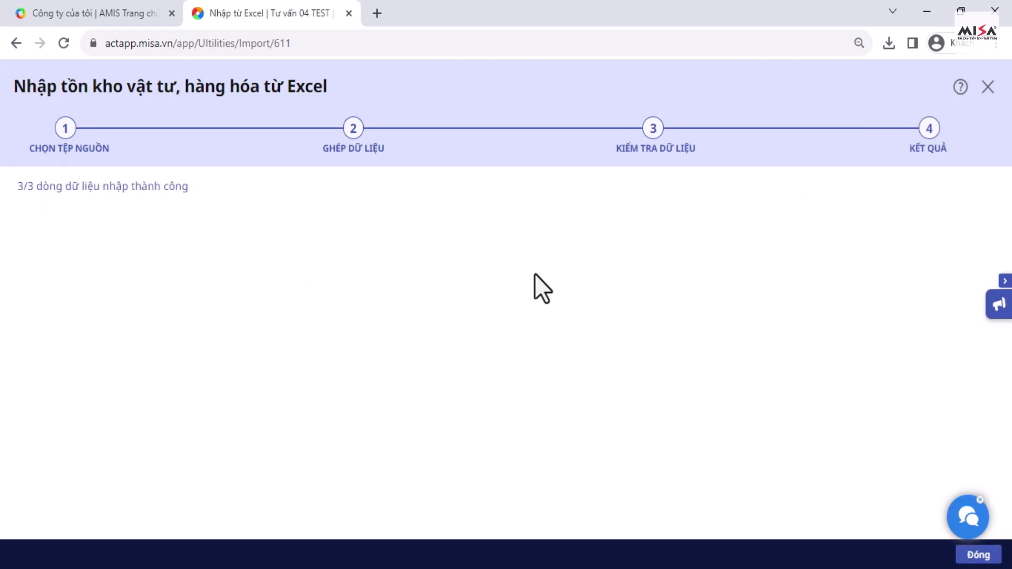
click(975, 560)
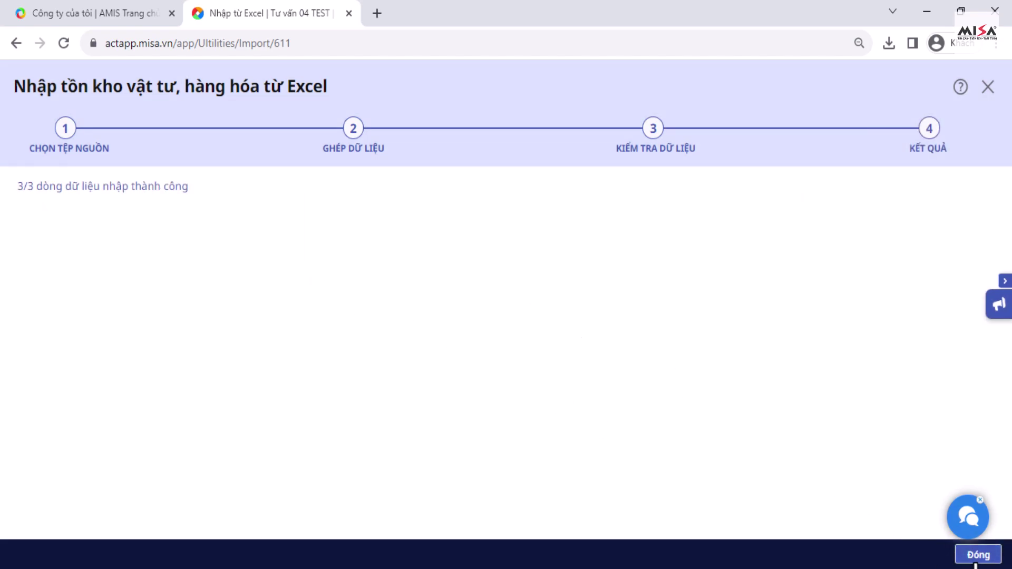